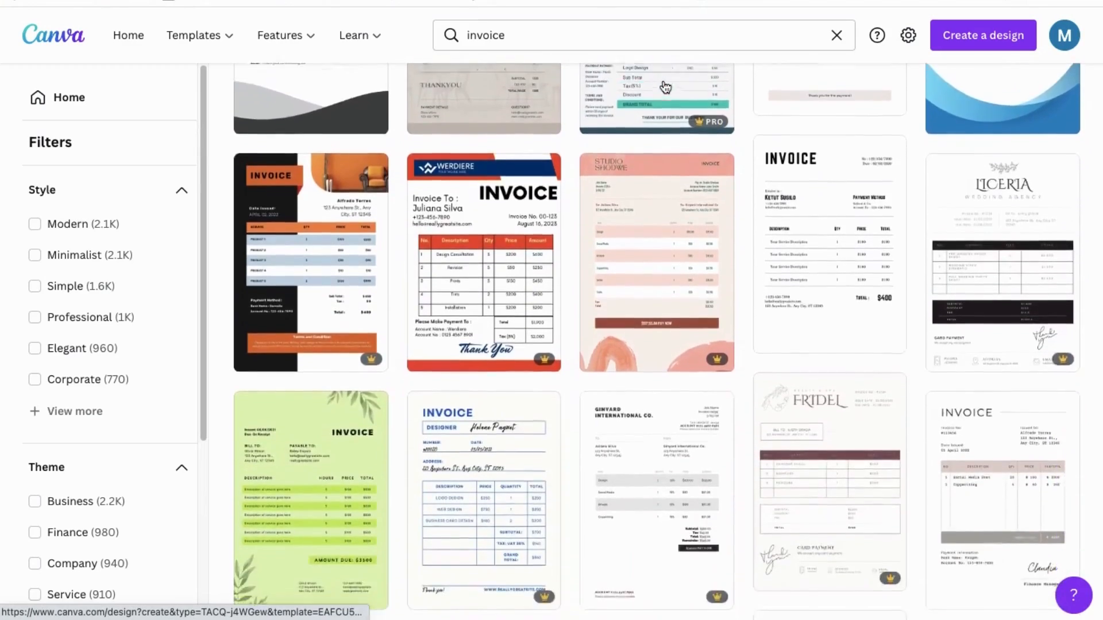
# Browse the invoice templates and open the Modern Minimal Simple Invoice template for editing.
pyautogui.scroll(-12, 664, 82)
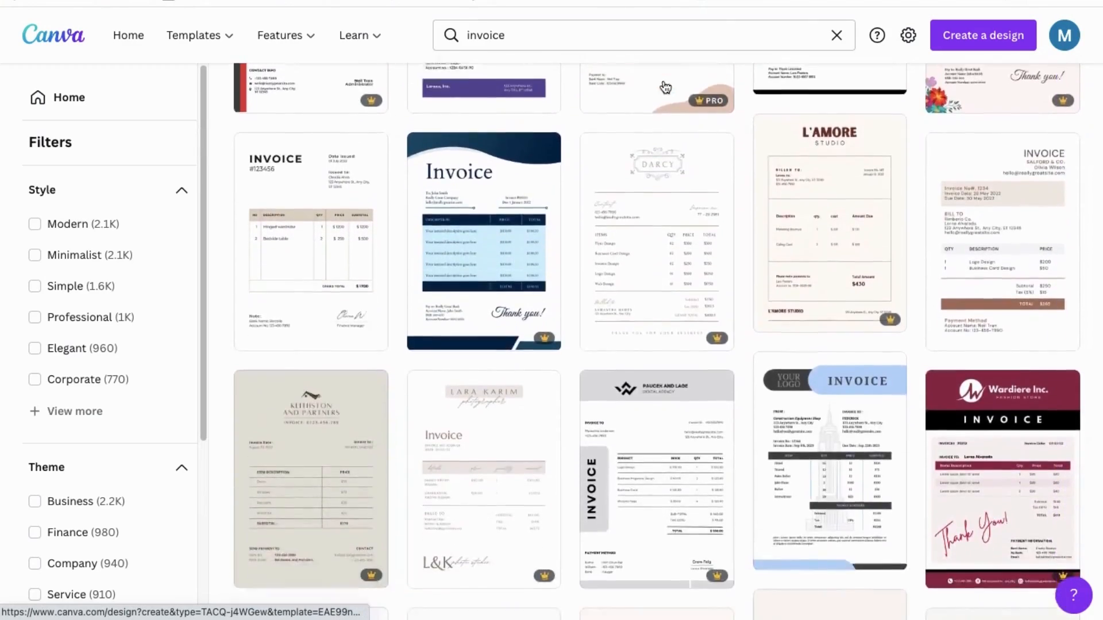
pyautogui.scroll(-4, 664, 85)
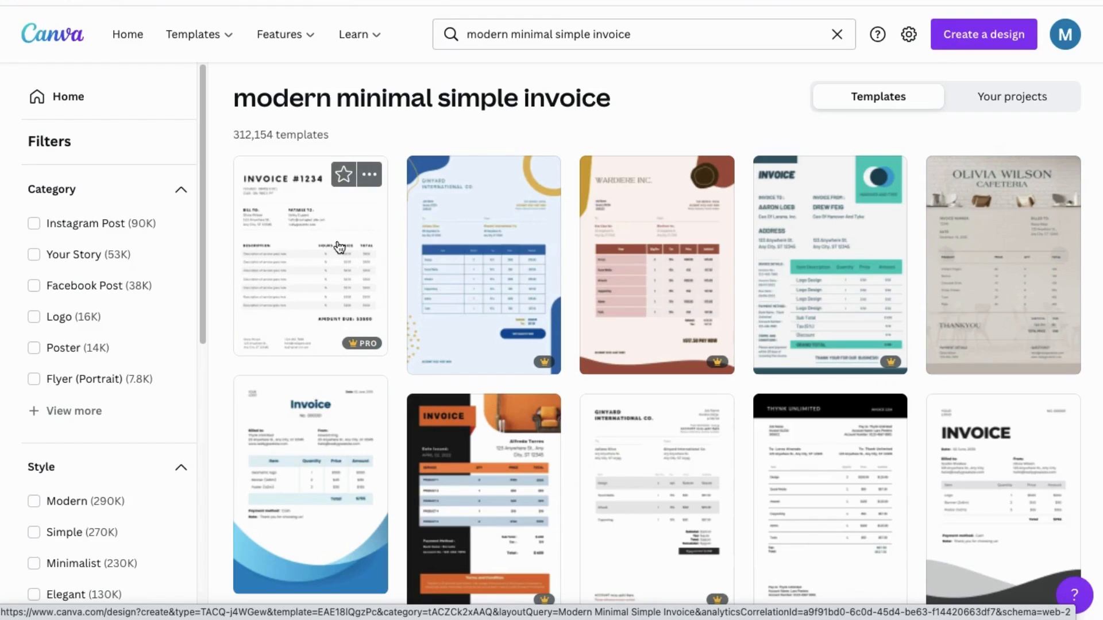
pyautogui.click(339, 247)
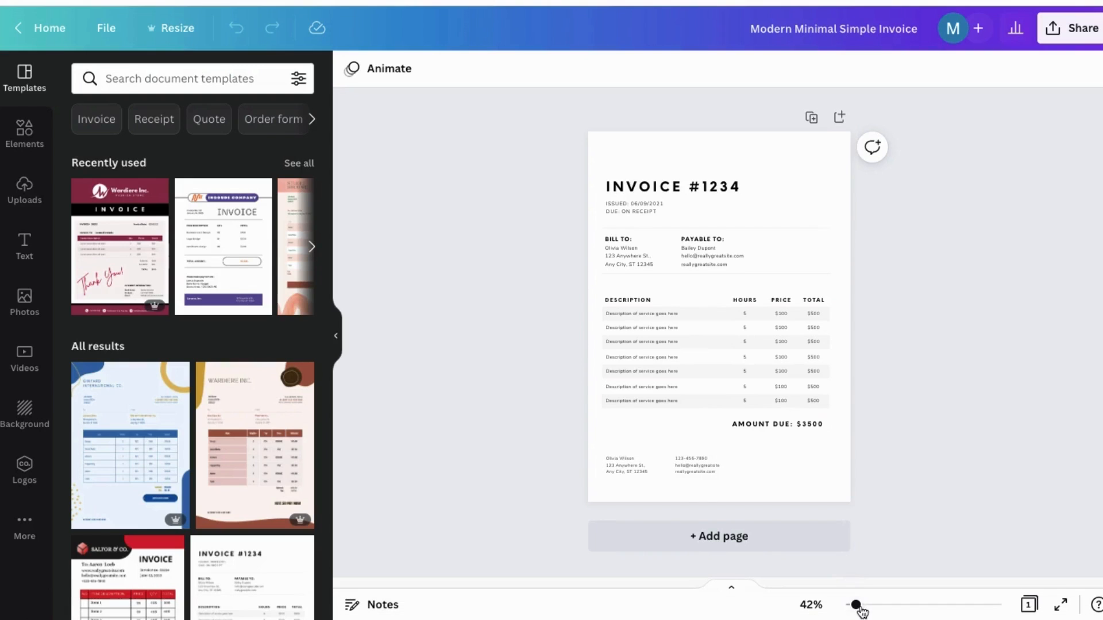
# Change the heading text of the invoice to "INVOICE INV0001".
pyautogui.moveTo(856, 607); pyautogui.dragTo(869, 613)
pyautogui.scroll(3, 765, 382)
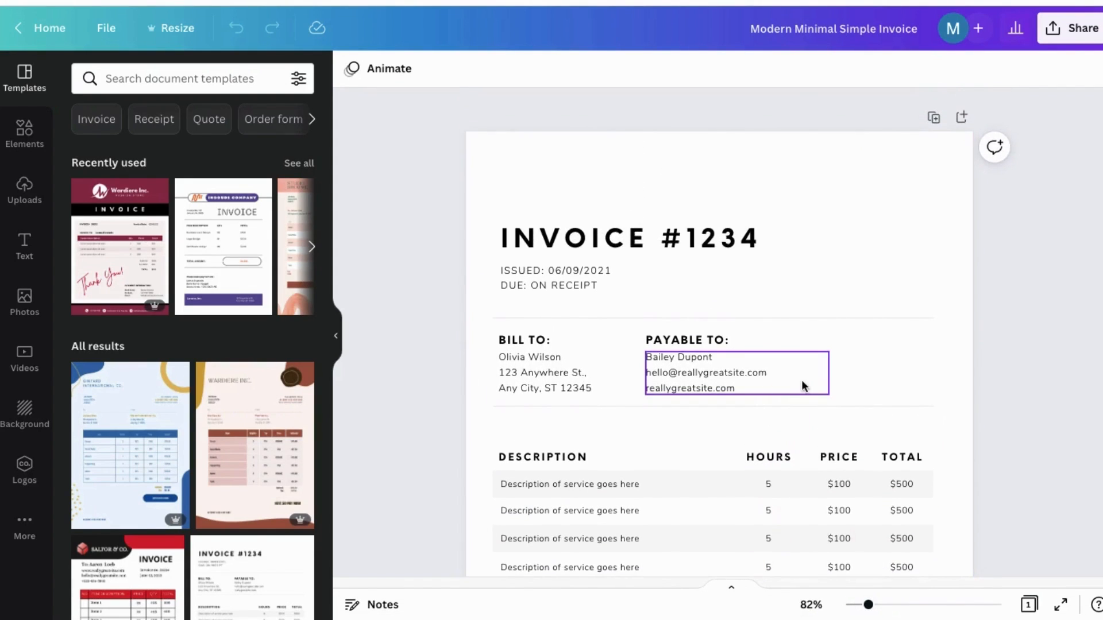
pyautogui.click(684, 245)
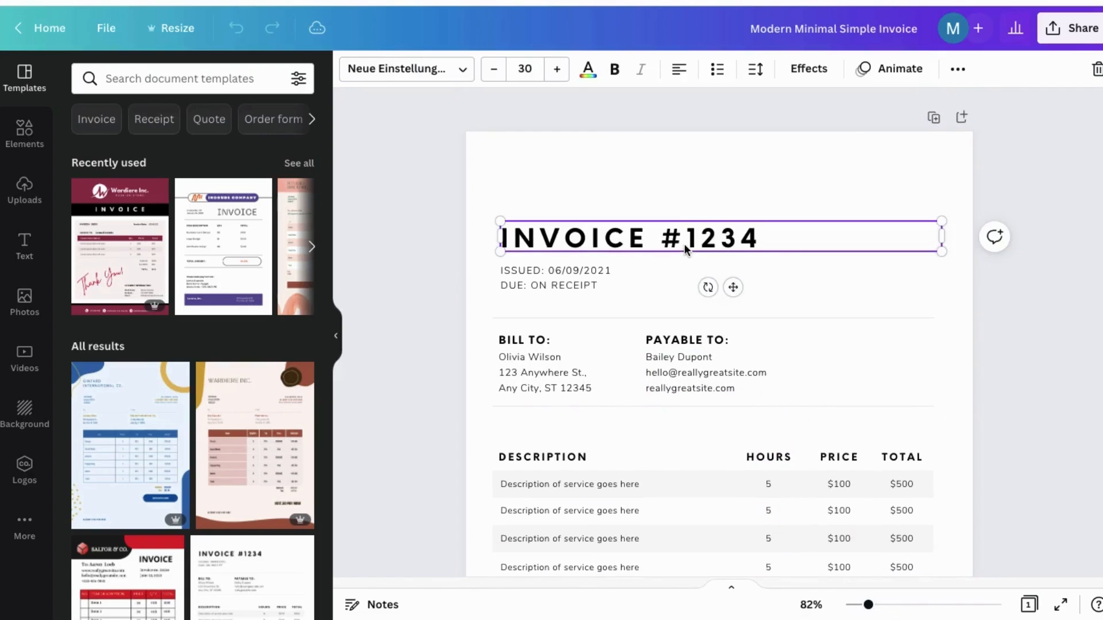
pyautogui.doubleClick(782, 244)
pyautogui.click(782, 242)
pyautogui.click(687, 245)
pyautogui.press('BackSpace')
pyautogui.write('INV')
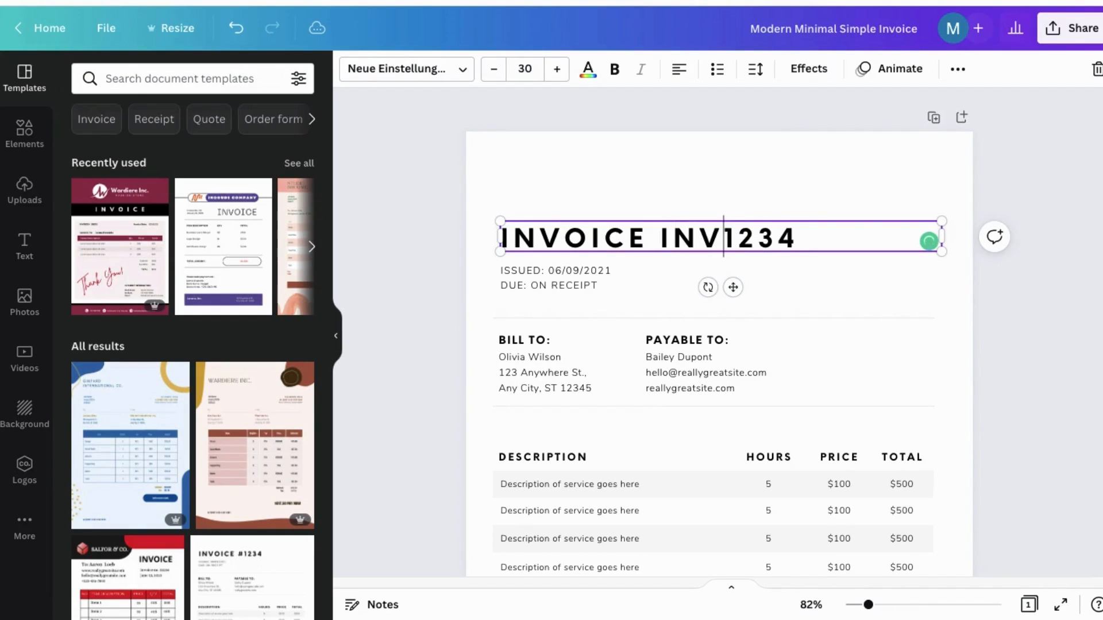
pyautogui.write('00')
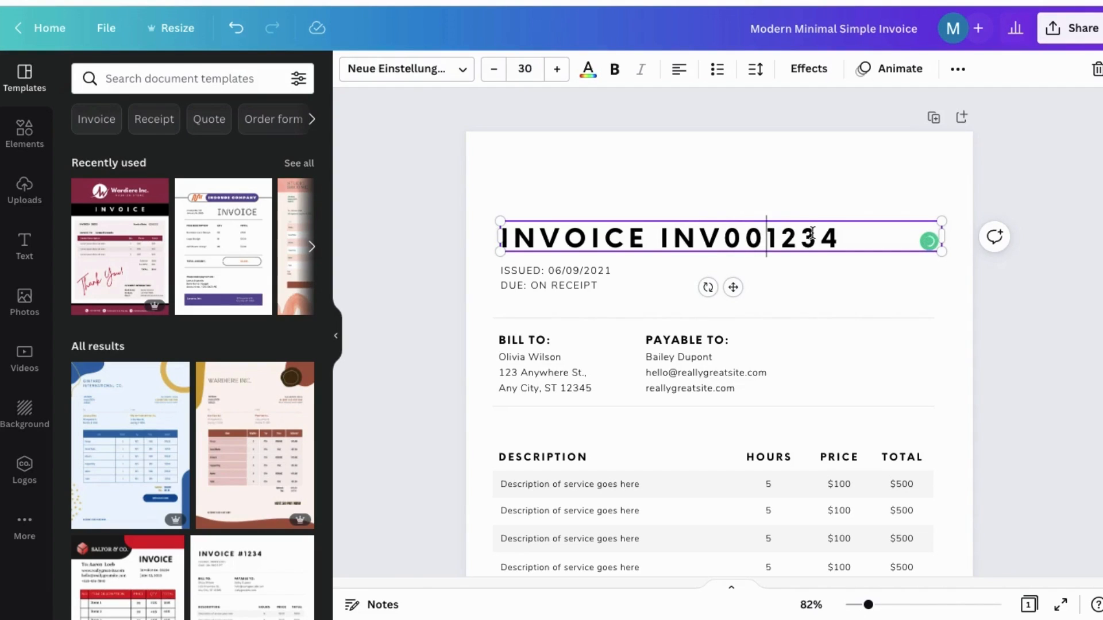
pyautogui.write('0')
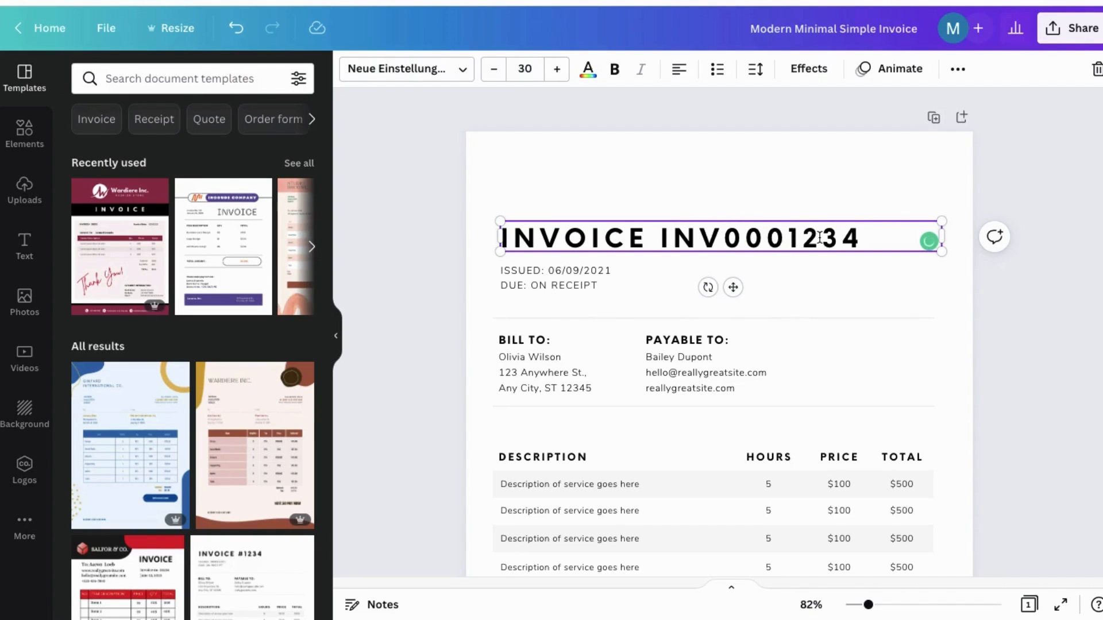
pyautogui.moveTo(860, 240); pyautogui.dragTo(809, 241)
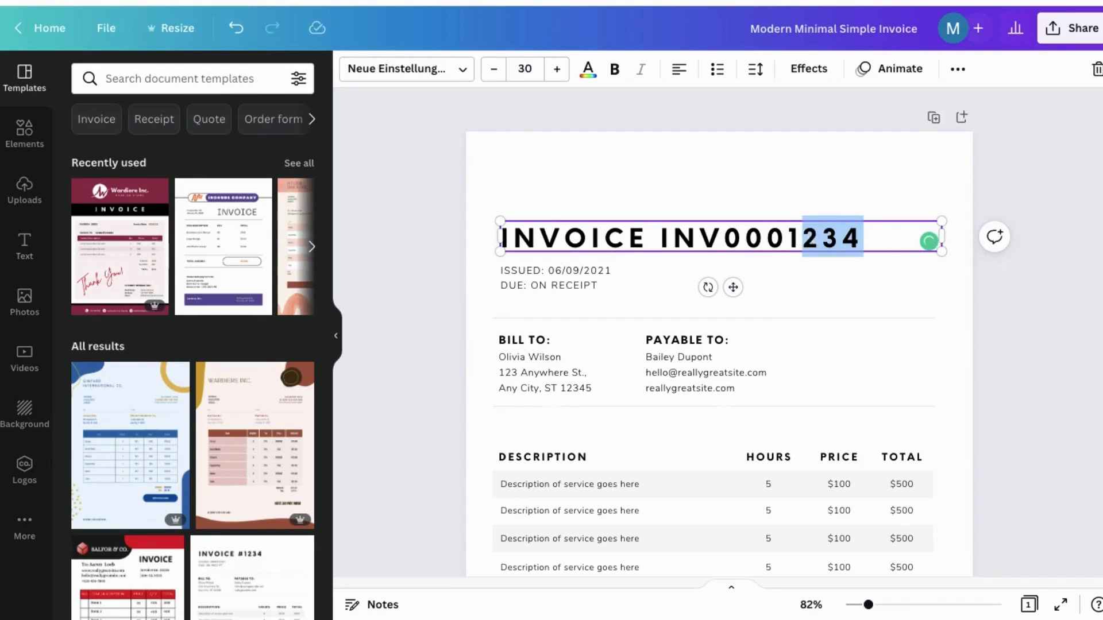
pyautogui.press('BackSpace')
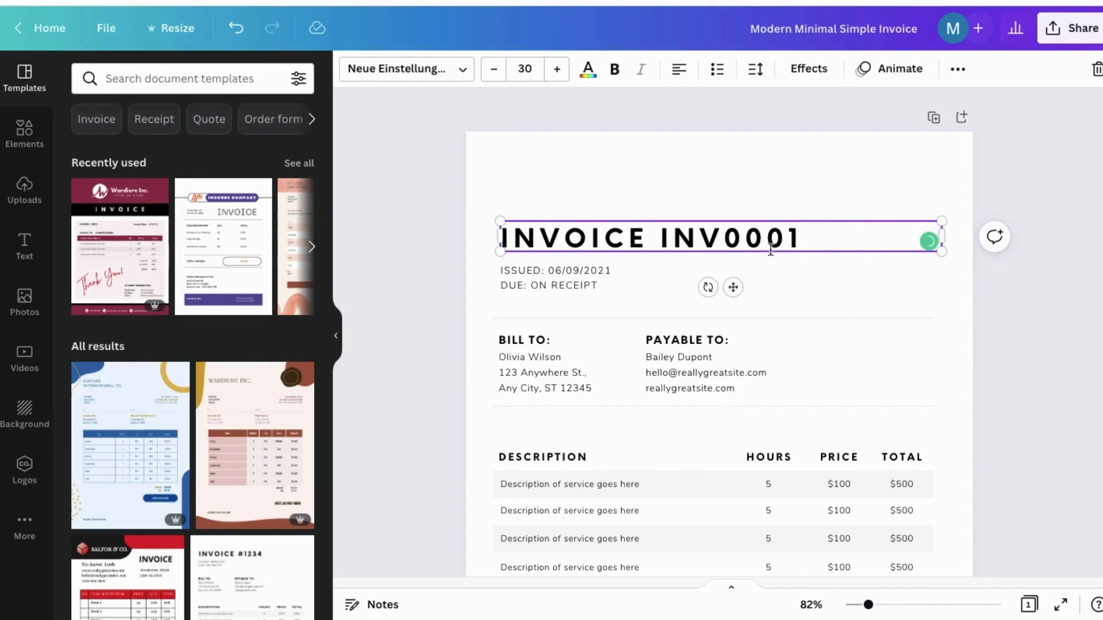
# Arrange the heading as two centre-aligned lines, INVOICE above INV0001, in the middle of the page's top area.
pyautogui.press('Return')
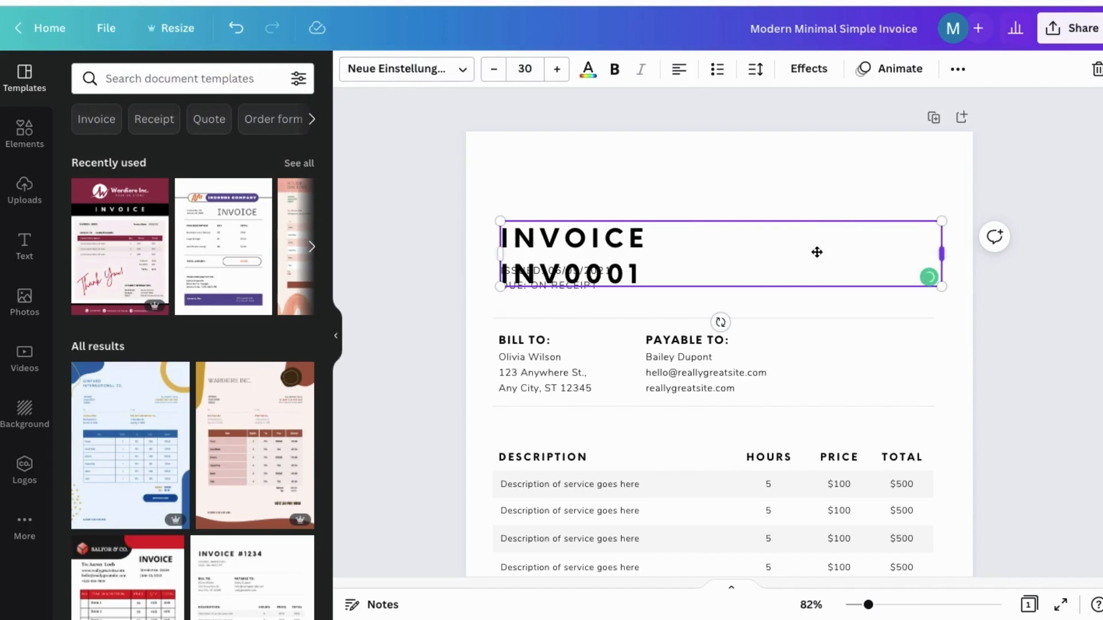
pyautogui.moveTo(816, 252); pyautogui.dragTo(501, 229)
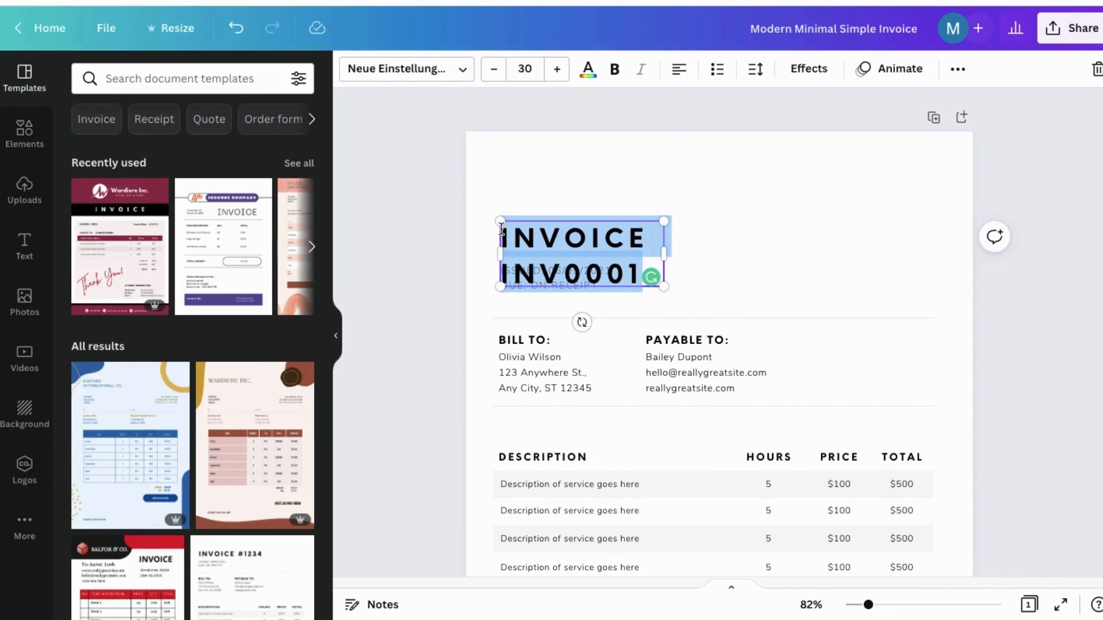
pyautogui.click(680, 74)
pyautogui.click(666, 201)
pyautogui.moveTo(643, 232); pyautogui.dragTo(767, 190)
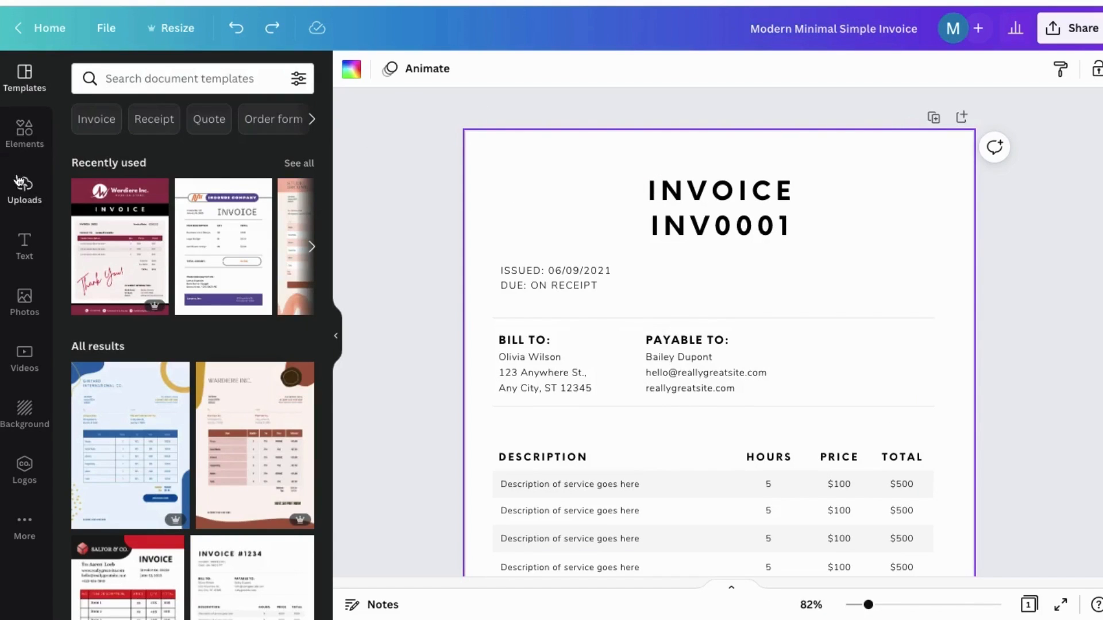
# Search the elements library for "graphics" and browse the results for a decorative shape.
pyautogui.click(25, 137)
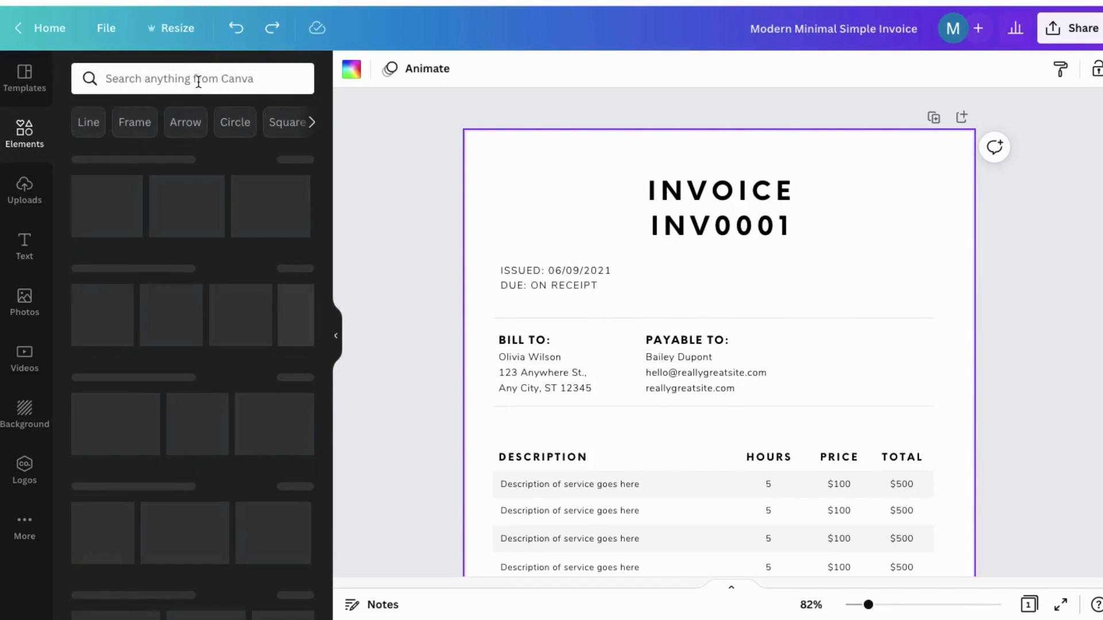
pyautogui.click(199, 80)
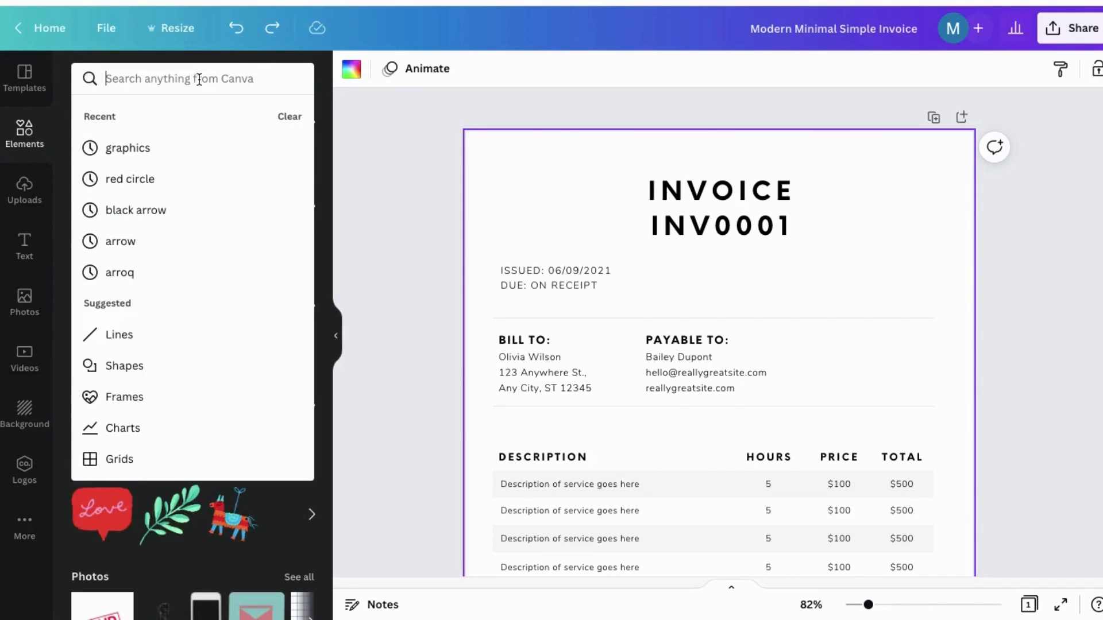
pyautogui.write('grap')
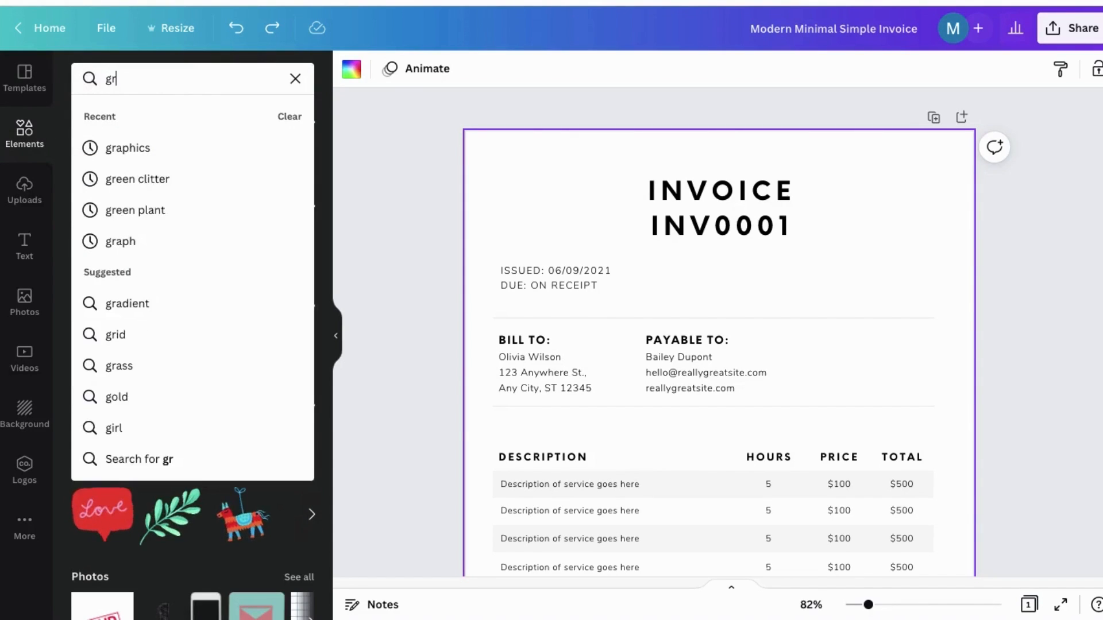
pyautogui.click(151, 151)
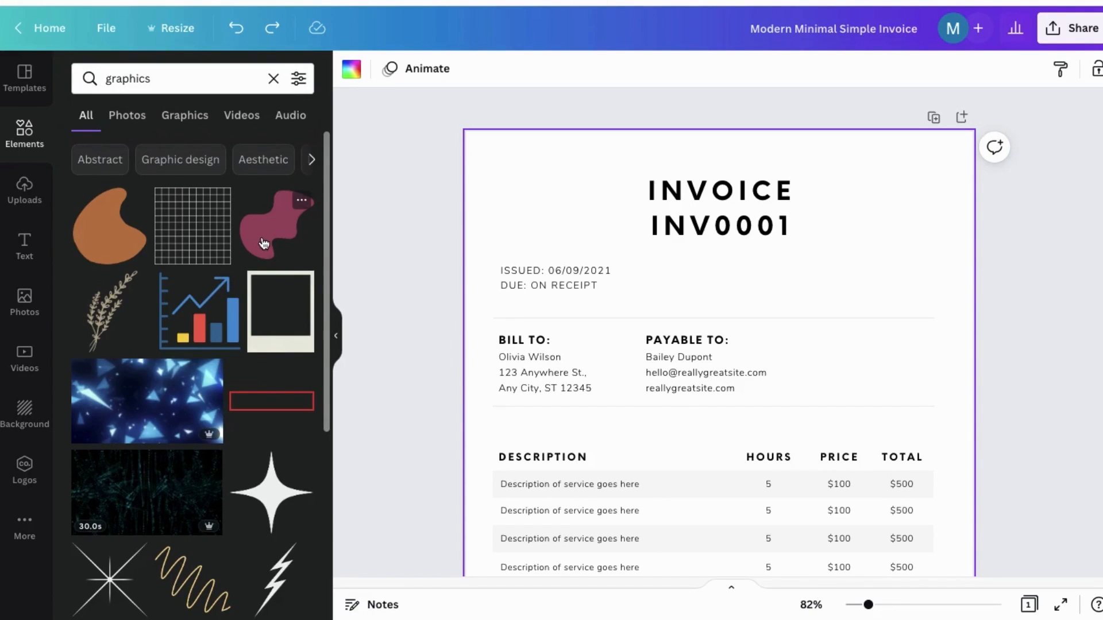
pyautogui.scroll(-2, 259, 237)
pyautogui.scroll(-5, 260, 238)
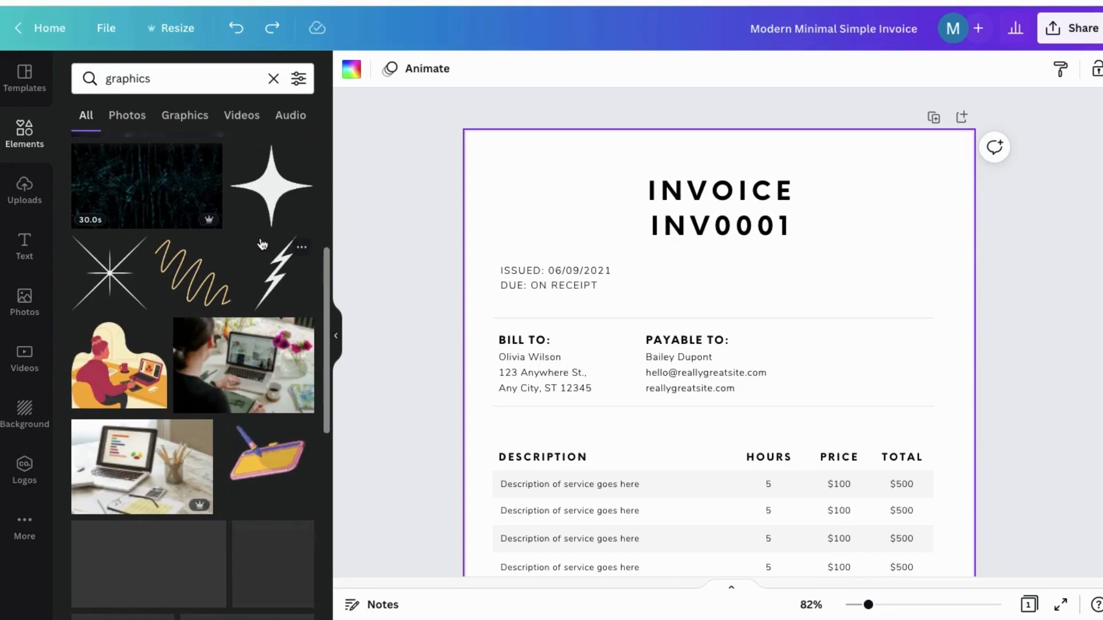
pyautogui.scroll(-7, 263, 244)
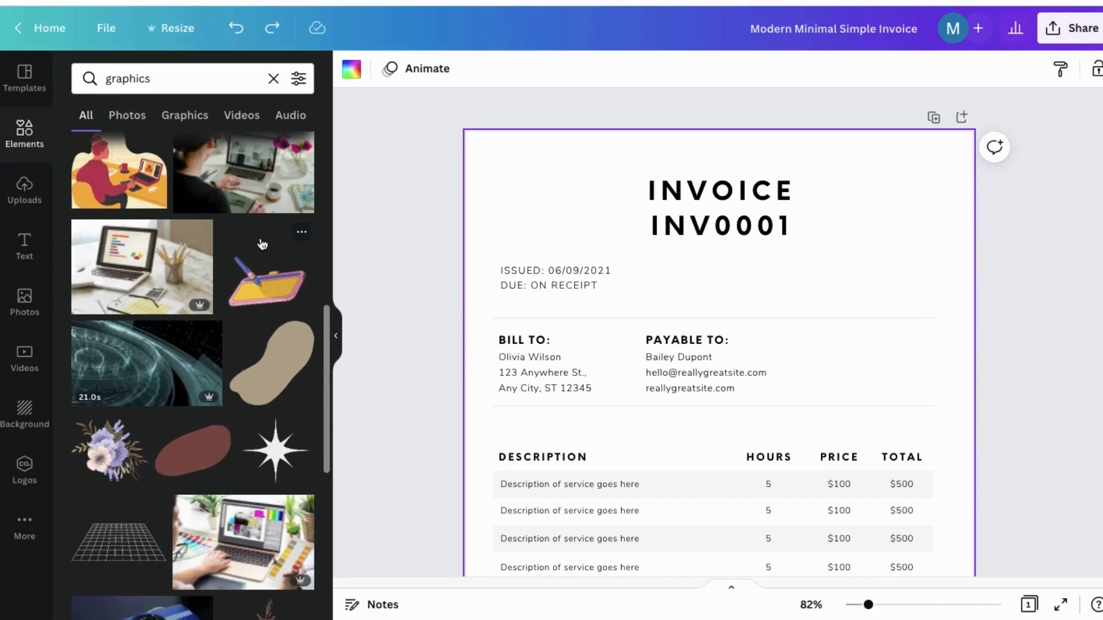
pyautogui.scroll(-5, 262, 244)
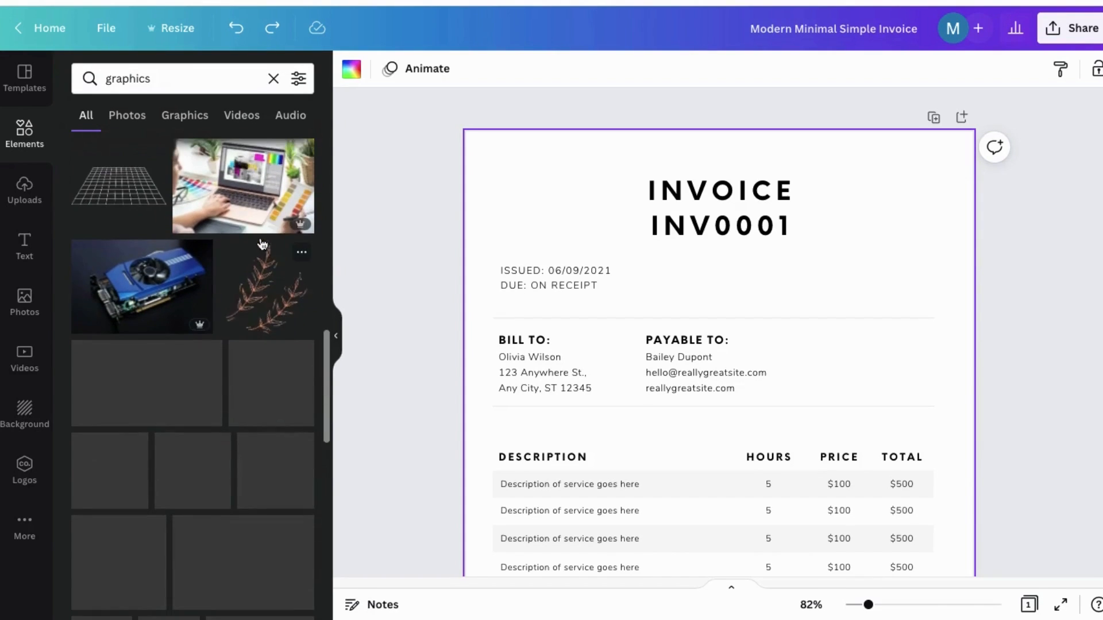
pyautogui.scroll(-4, 262, 295)
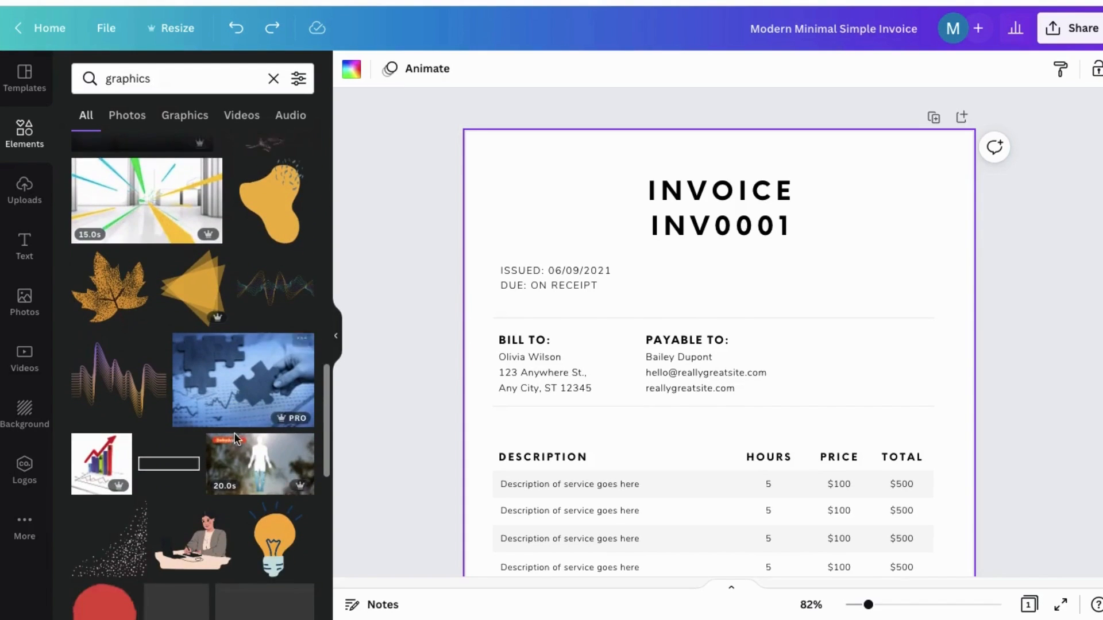
# Add the yellow overlapping-triangles graphic, shrunk and rotated to fill the page's upper-left corner beside the heading.
pyautogui.click(191, 292)
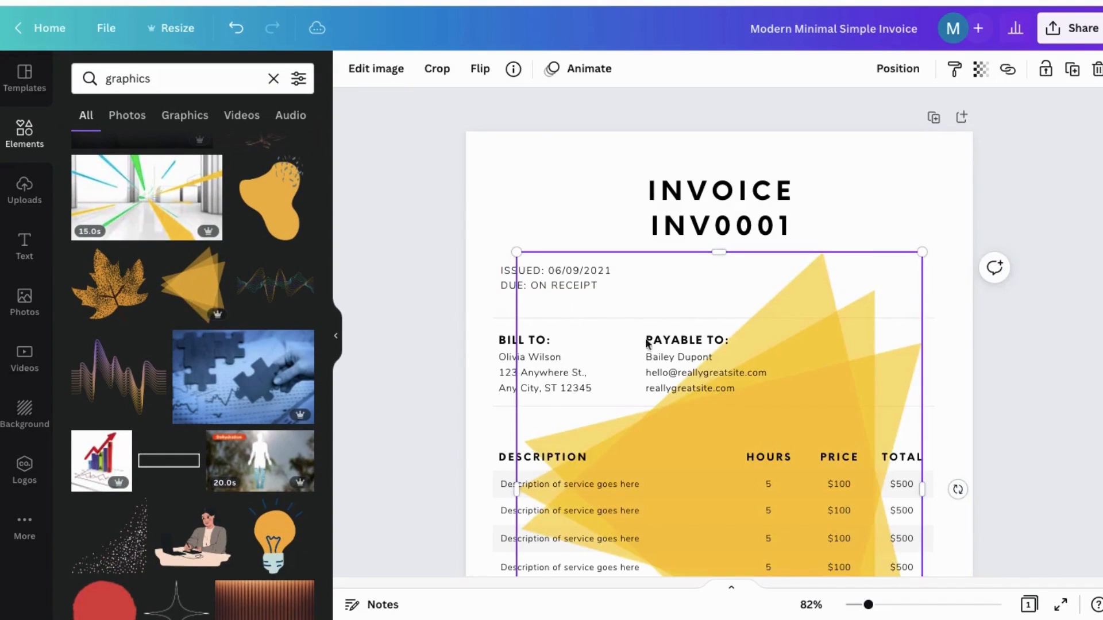
pyautogui.moveTo(839, 364); pyautogui.dragTo(716, 126)
pyautogui.moveTo(766, 500); pyautogui.dragTo(577, 296)
pyautogui.moveTo(510, 169); pyautogui.dragTo(534, 162)
pyautogui.moveTo(498, 314); pyautogui.dragTo(698, 310)
pyautogui.moveTo(428, 153); pyautogui.dragTo(431, 202)
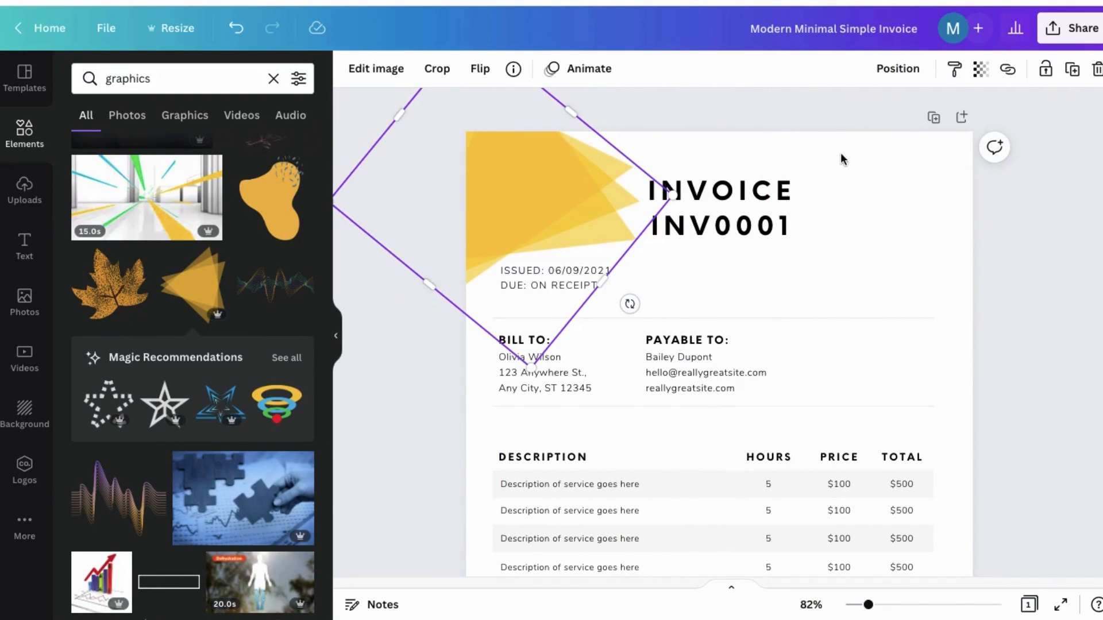
# Duplicate the yellow triangles graphic into the page's upper-right corner, flipped horizontally and rotated to mirror the first one.
pyautogui.moveTo(566, 185); pyautogui.dragTo(819, 180)
pyautogui.click(480, 69)
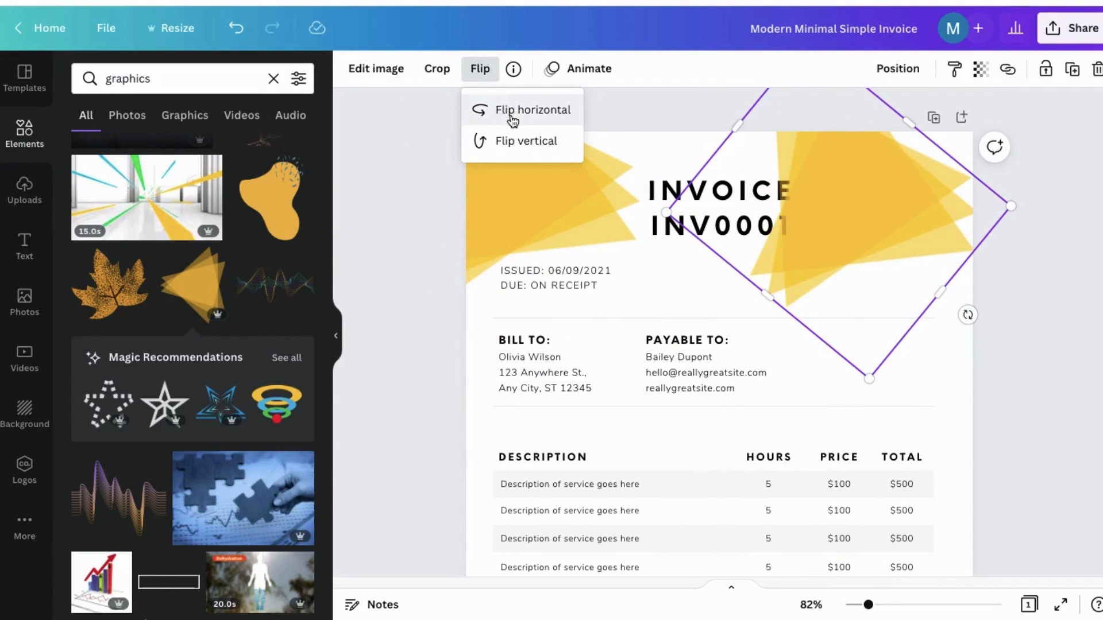
pyautogui.click(512, 119)
pyautogui.moveTo(885, 280); pyautogui.dragTo(933, 288)
pyautogui.moveTo(1017, 323)
pyautogui.mouseDown()
pyautogui.moveTo(1028, 279)
pyautogui.moveTo(1034, 315)
pyautogui.mouseUp()
pyautogui.moveTo(921, 273); pyautogui.dragTo(980, 249)
pyautogui.moveTo(1090, 278); pyautogui.dragTo(1090, 249)
pyautogui.moveTo(942, 222)
pyautogui.mouseDown()
pyautogui.moveTo(965, 208)
pyautogui.moveTo(945, 206)
pyautogui.moveTo(959, 223)
pyautogui.mouseUp()
pyautogui.moveTo(702, 191)
pyautogui.mouseDown()
pyautogui.moveTo(712, 189)
pyautogui.moveTo(702, 188)
pyautogui.mouseUp()
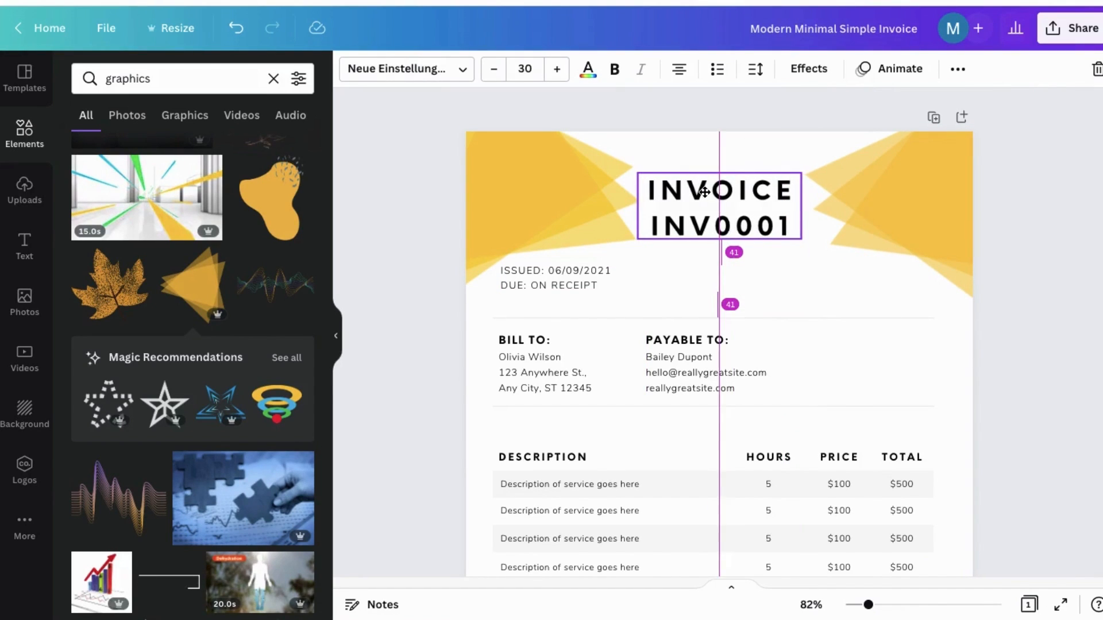
# Delete both yellow triangles graphics from the page's upper corners.
pyautogui.click(925, 243)
pyautogui.press('Delete')
pyautogui.click(422, 200)
pyautogui.press('Delete')
# Add the scattered pink dots graphic, resized and rotated to cover the page's upper-left corner.
pyautogui.scroll(-5, 207, 333)
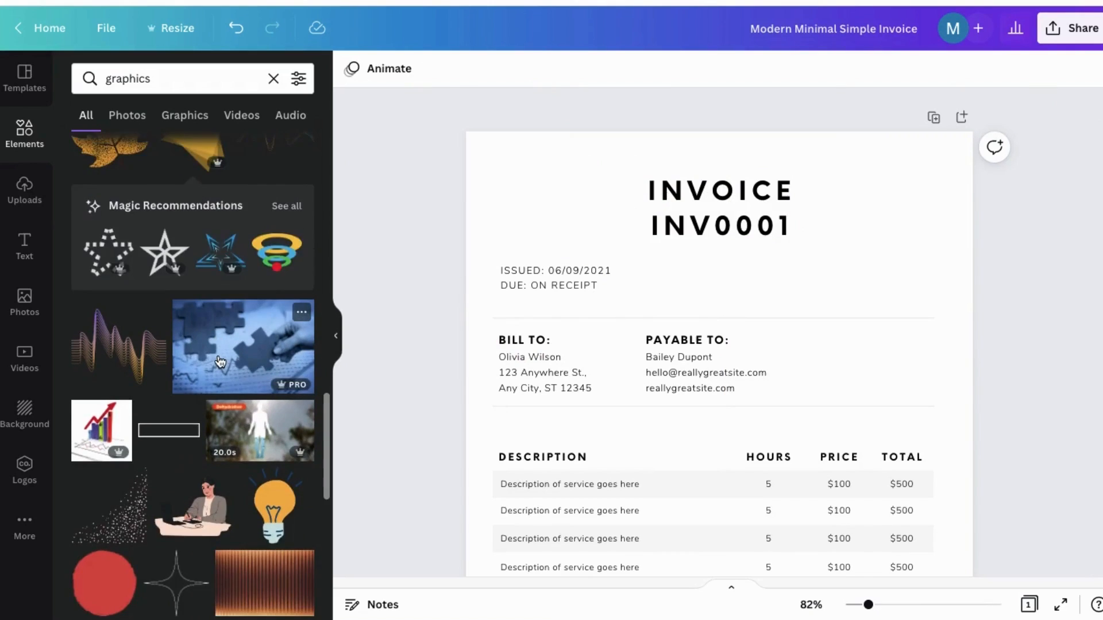
pyautogui.moveTo(122, 349); pyautogui.dragTo(921, 224)
pyautogui.moveTo(832, 356); pyautogui.dragTo(906, 267)
pyautogui.moveTo(873, 204); pyautogui.dragTo(494, 175)
pyautogui.moveTo(534, 260); pyautogui.dragTo(556, 222)
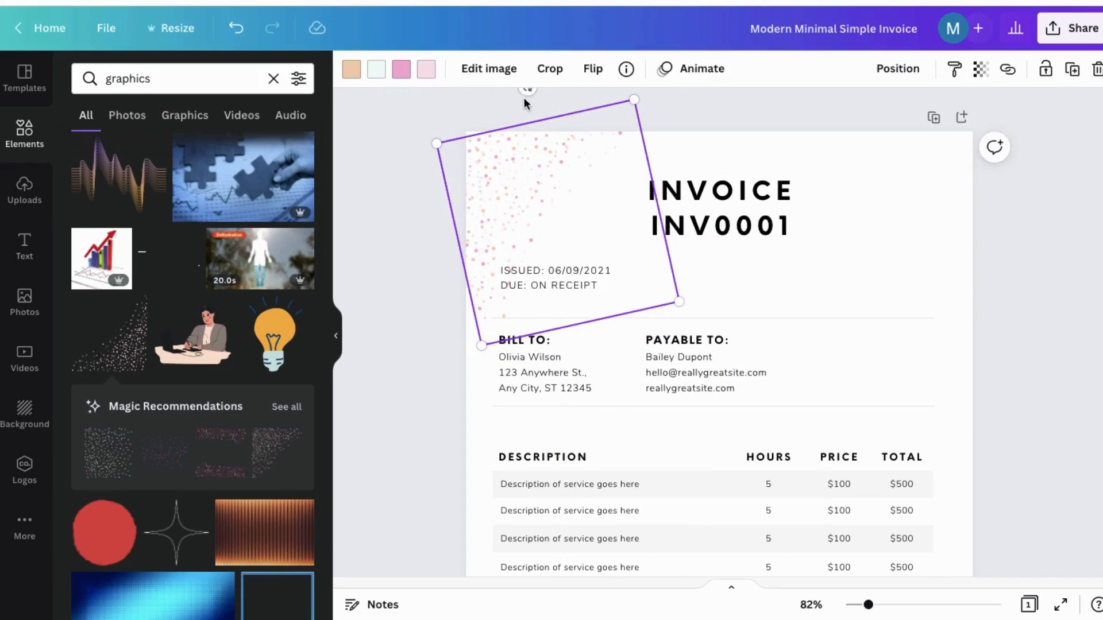
pyautogui.moveTo(526, 91); pyautogui.dragTo(544, 115)
# Duplicate the pink dots graphic into the page's upper-right corner, flipped horizontally and rotated to mirror the first one.
pyautogui.moveTo(569, 235); pyautogui.dragTo(890, 244)
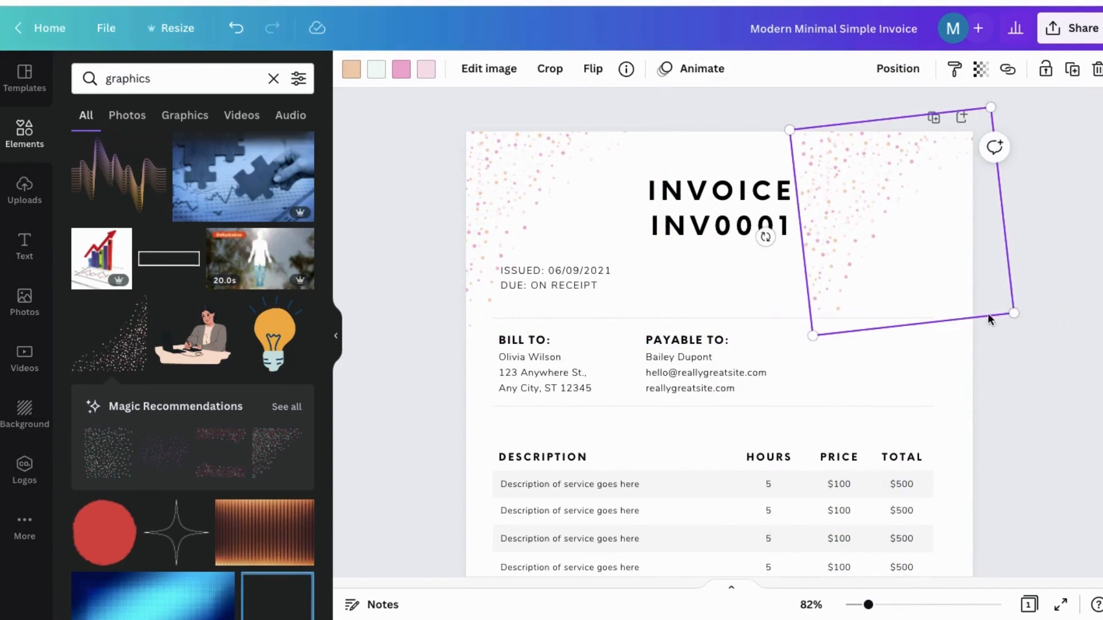
pyautogui.click(593, 69)
pyautogui.click(590, 108)
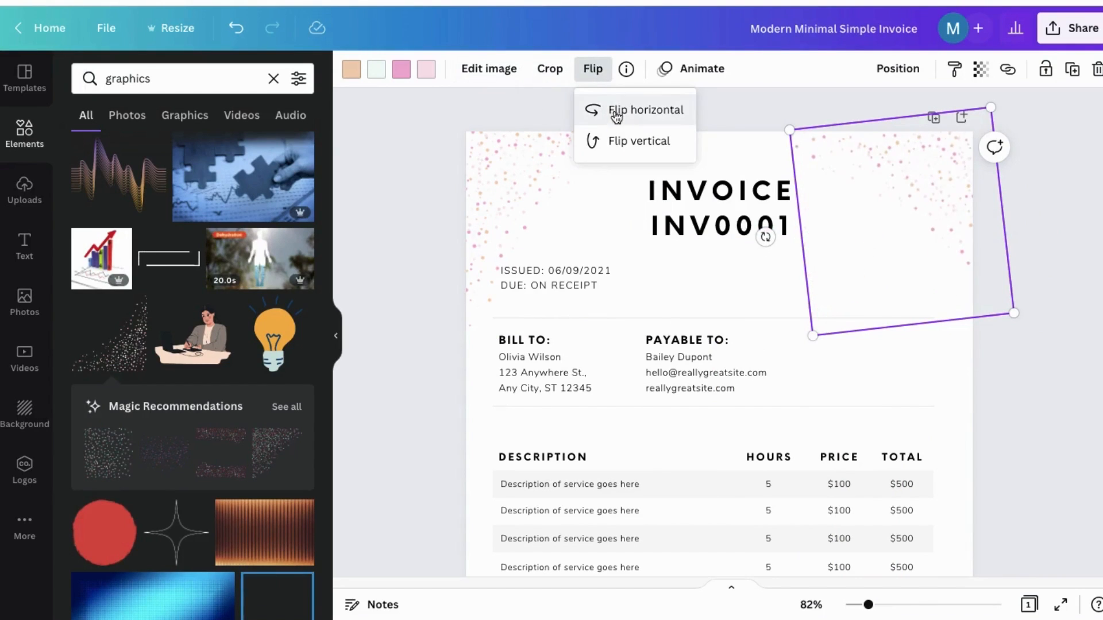
pyautogui.moveTo(764, 236); pyautogui.dragTo(1036, 300)
pyautogui.click(1036, 301)
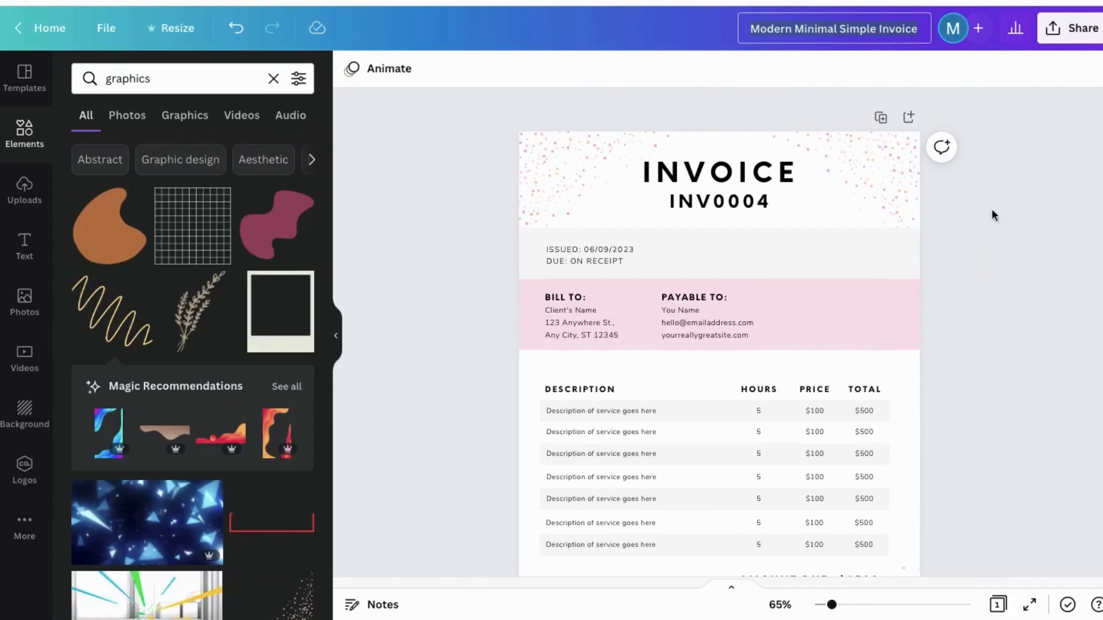
pyautogui.scroll(-3, 993, 294)
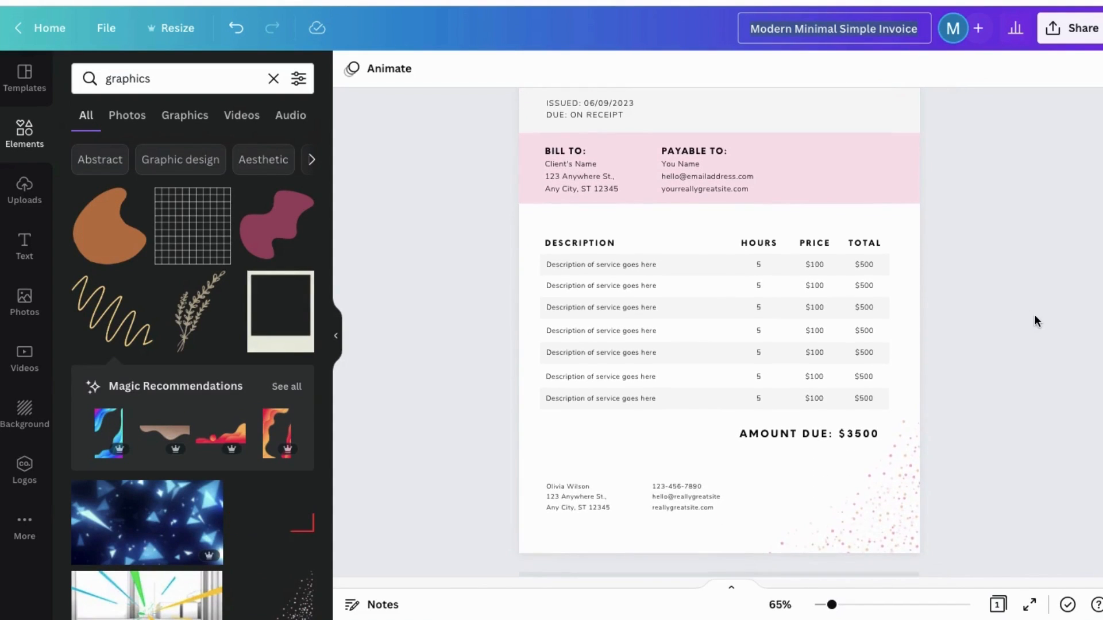
pyautogui.scroll(3, 1034, 314)
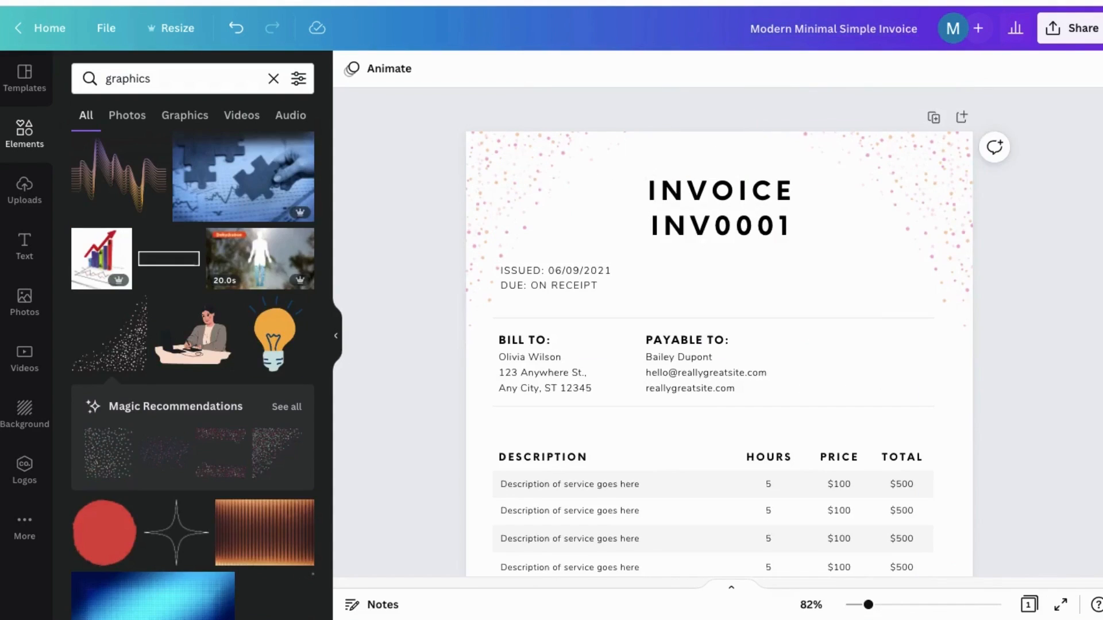
# Delete both pink dots graphics from the page's upper corners.
pyautogui.click(950, 208)
pyautogui.moveTo(950, 208); pyautogui.dragTo(591, 162)
pyautogui.press('Delete')
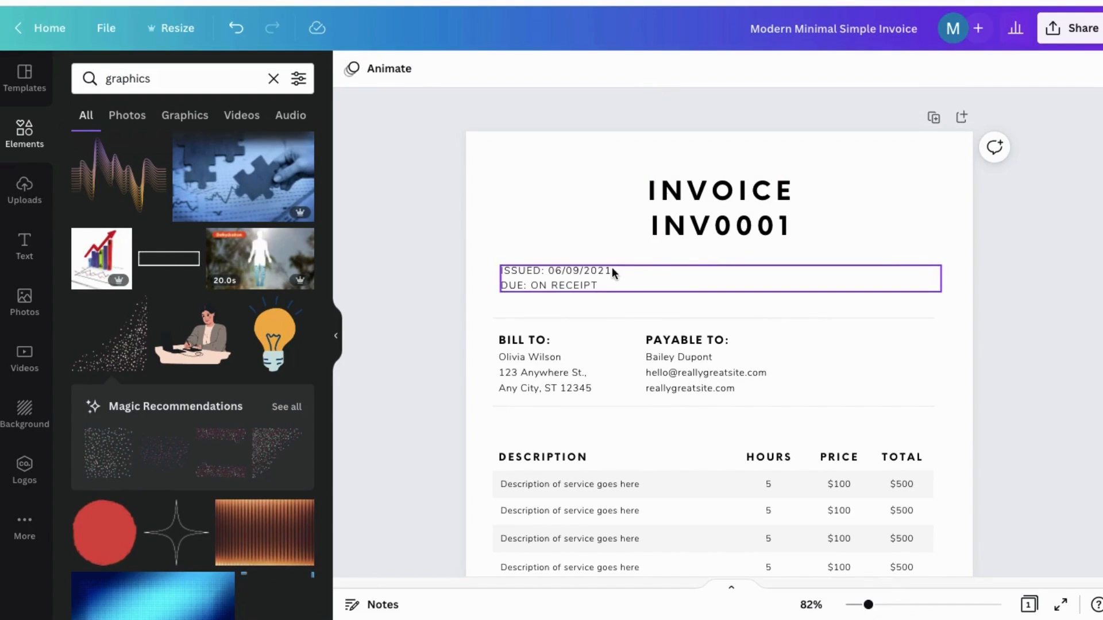
# Try smaller font sizes on the issued and due date text, returning it to 11.5.
pyautogui.click(568, 268)
pyautogui.click(569, 267)
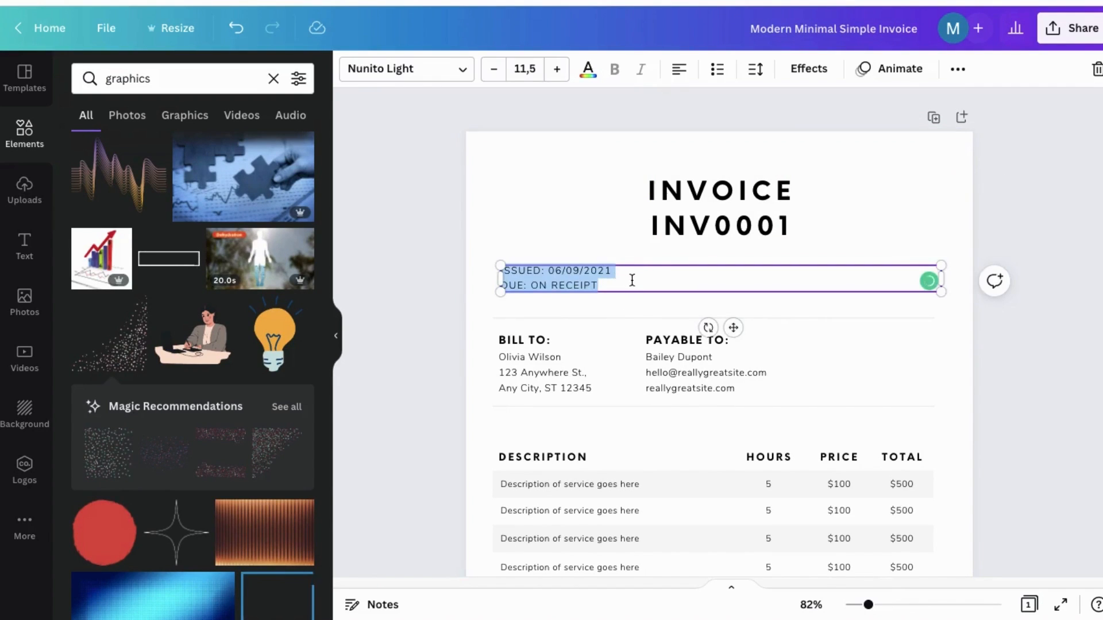
pyautogui.click(464, 71)
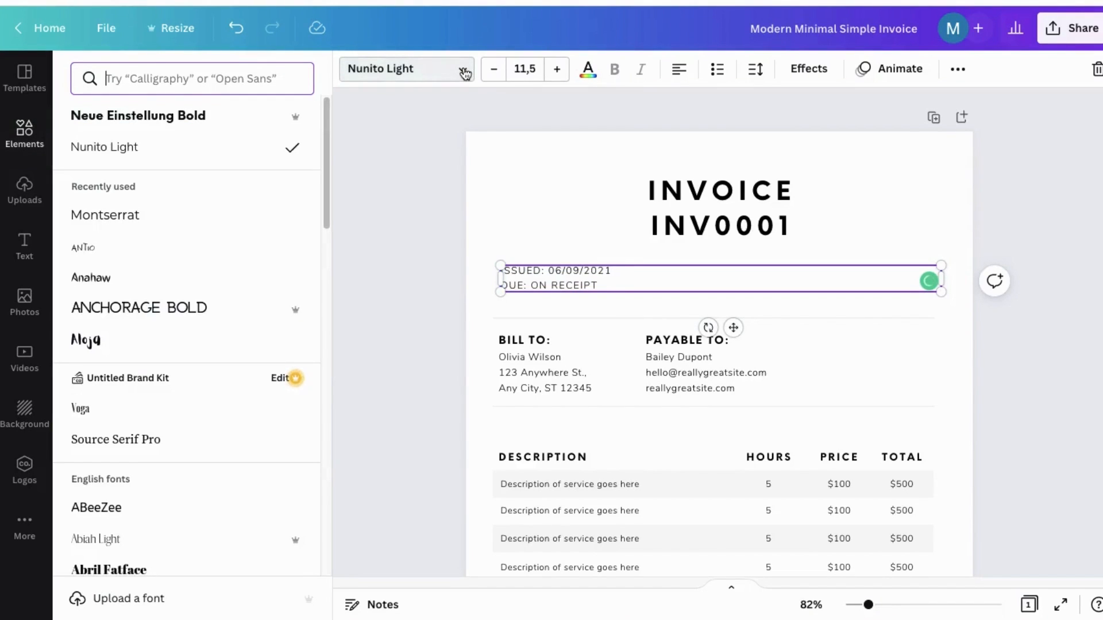
pyautogui.click(494, 71)
pyautogui.click(494, 74)
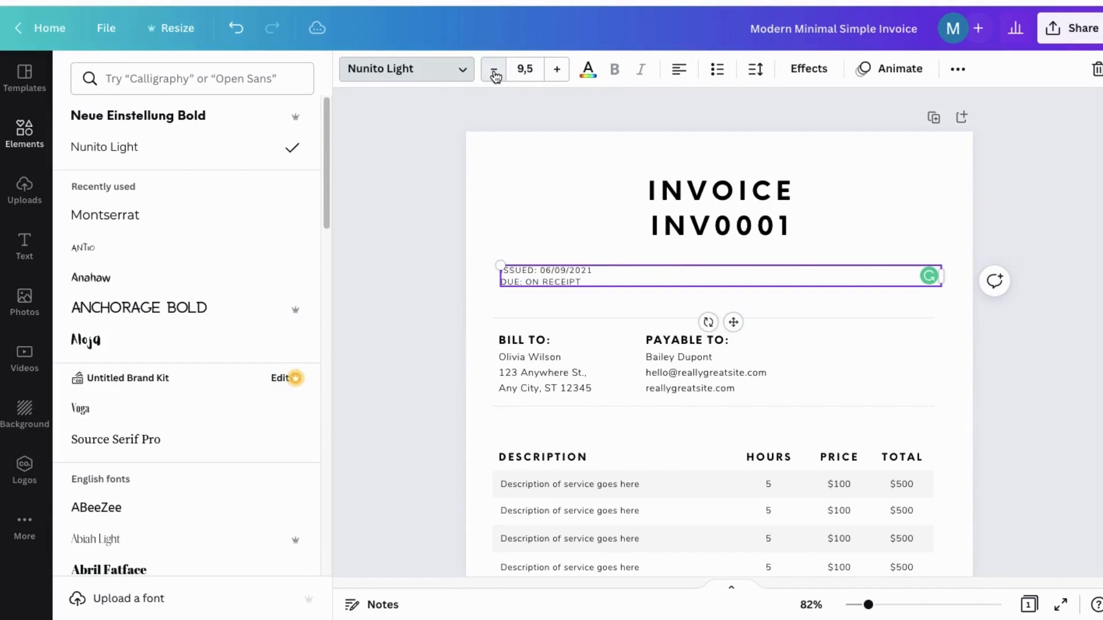
pyautogui.click(494, 73)
pyautogui.click(556, 74)
pyautogui.click(556, 75)
pyautogui.click(556, 75)
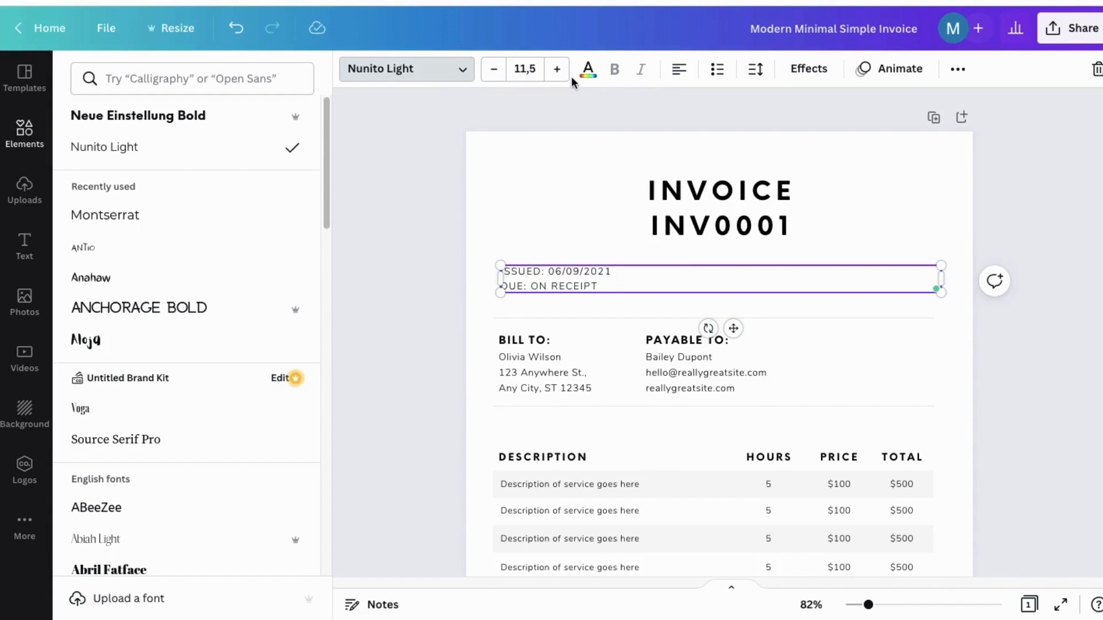
pyautogui.press('Escape')
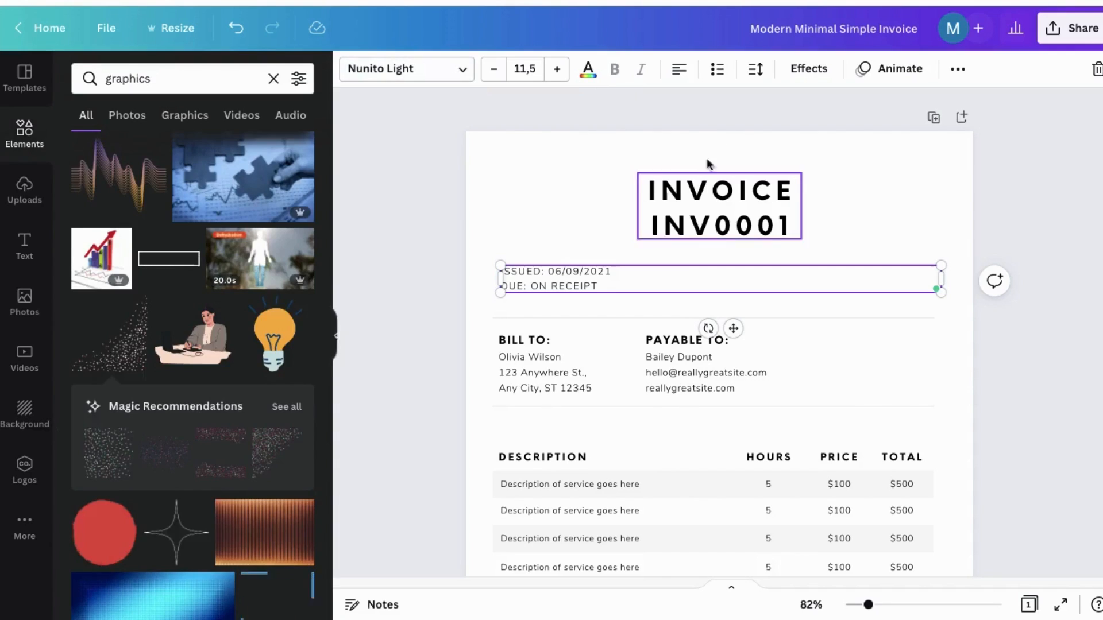
# Centre-align the issued and due date lines below the invoice heading.
pyautogui.click(681, 76)
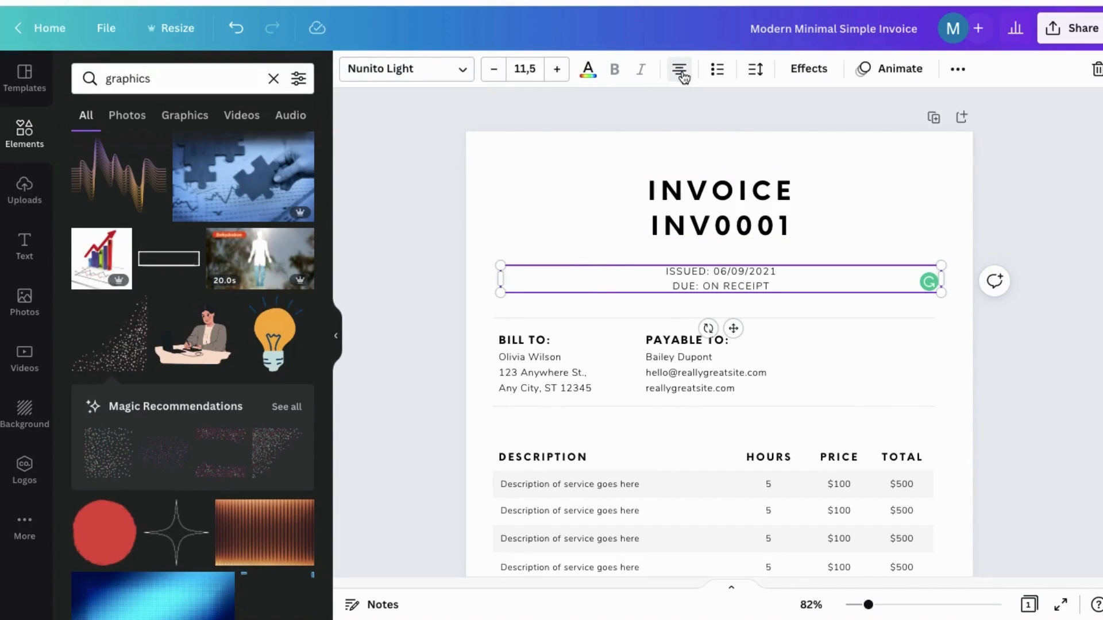
pyautogui.click(683, 77)
pyautogui.click(682, 77)
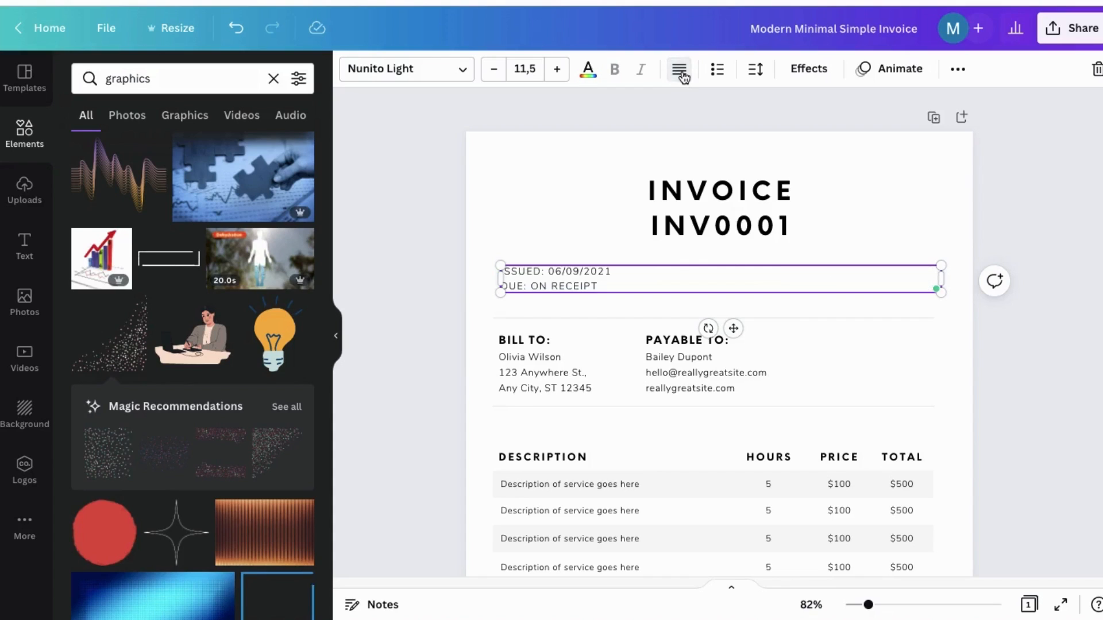
pyautogui.click(682, 77)
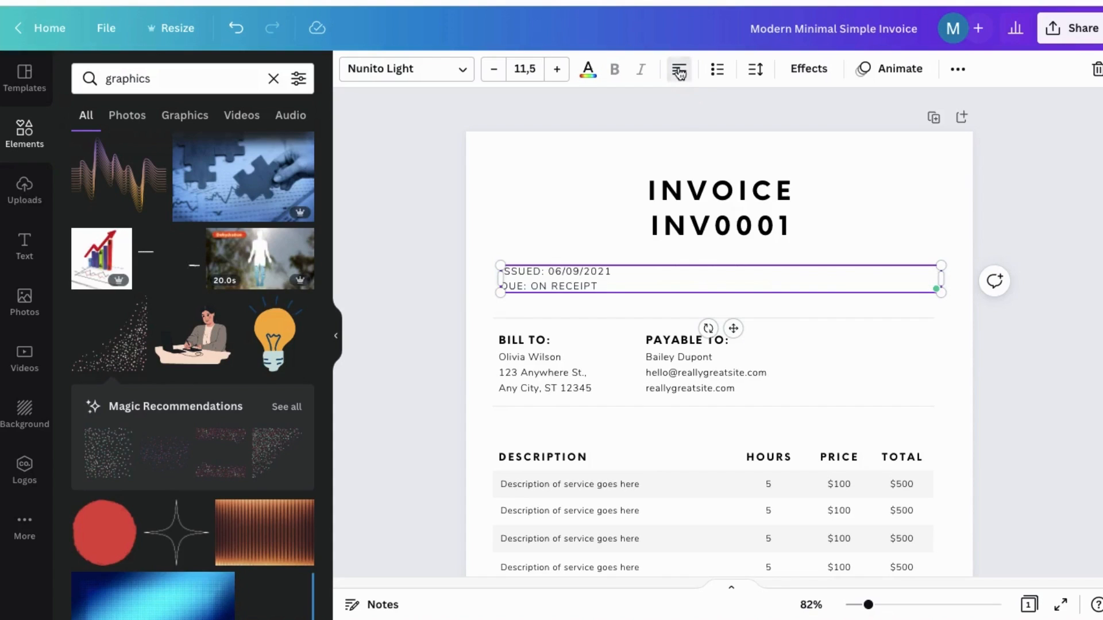
pyautogui.click(679, 71)
pyautogui.click(882, 173)
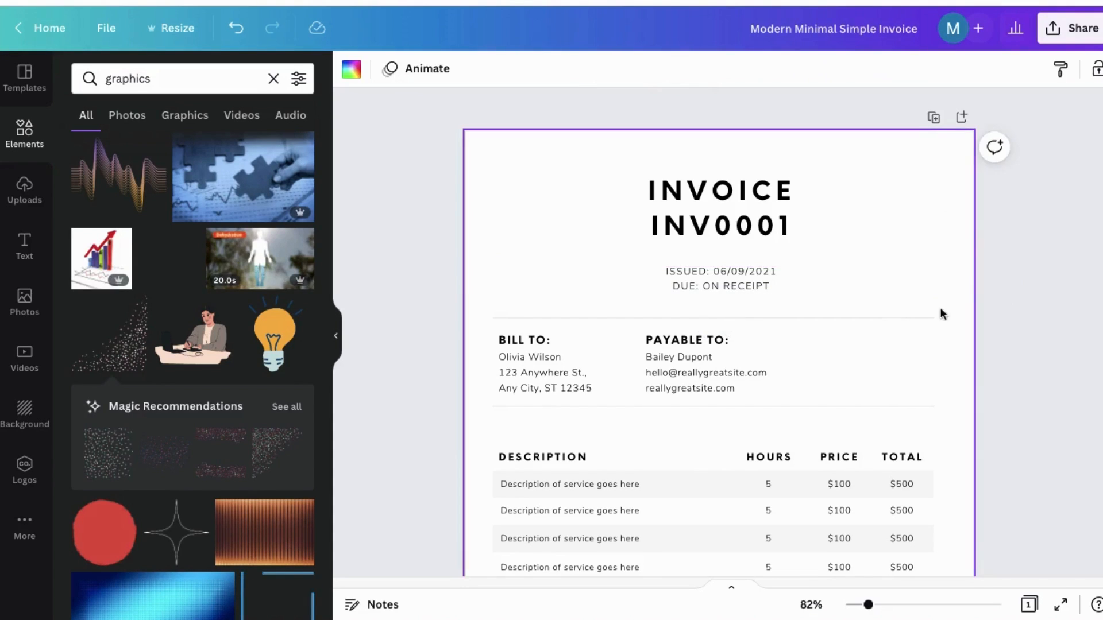
# Change the year of the issued date so that it reads 06/09/2023.
pyautogui.click(778, 272)
pyautogui.press('BackSpace')
pyautogui.write('2')
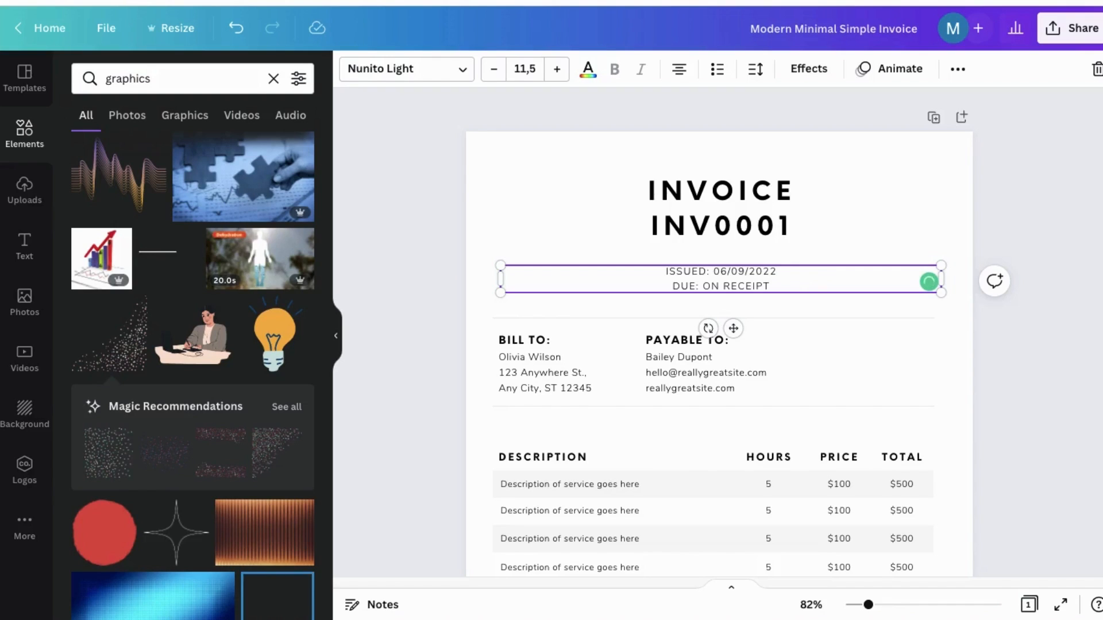
pyautogui.press('BackSpace')
pyautogui.write('3')
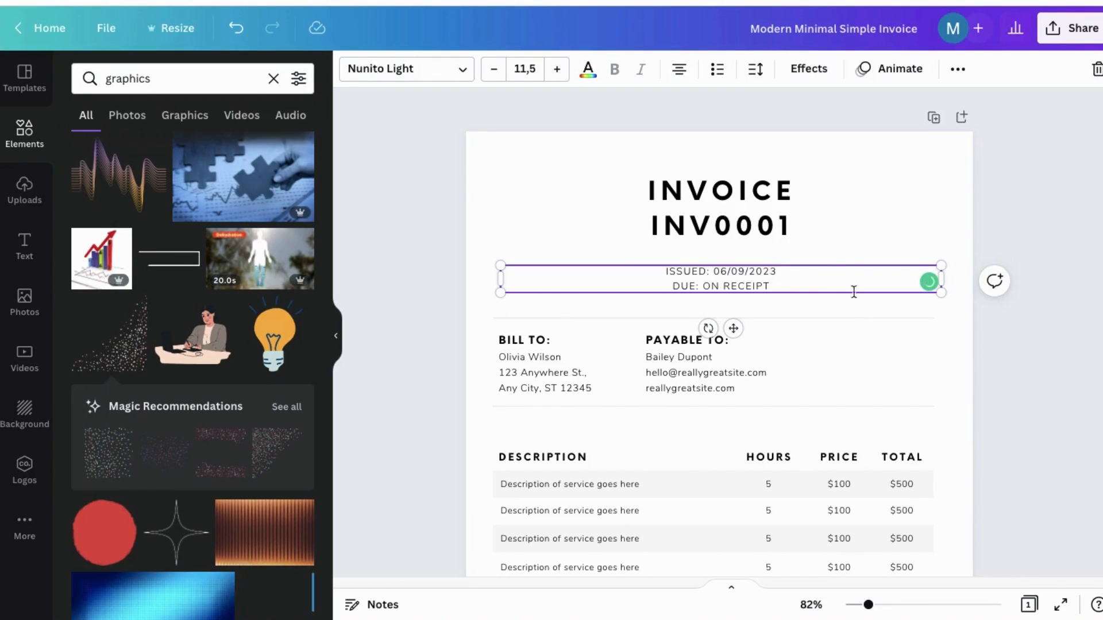
pyautogui.click(867, 351)
# Replace the customer name under BILL TO with the placeholder "Person's Name", keeping the address lines.
pyautogui.click(564, 355)
pyautogui.tripleClick(564, 355)
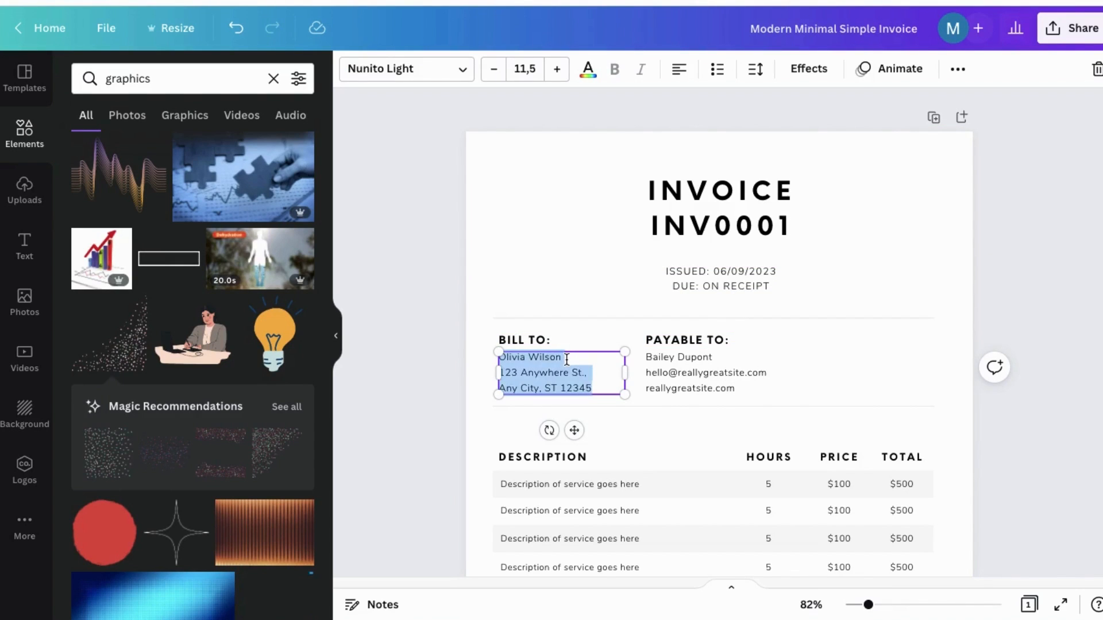
pyautogui.write("Person's Name")
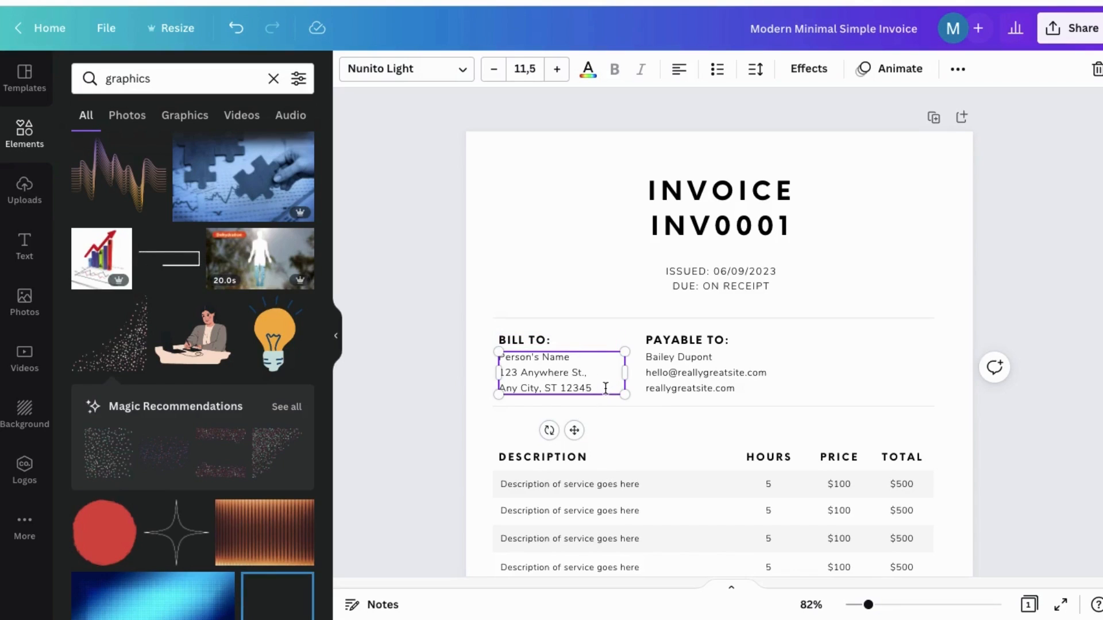
pyautogui.moveTo(600, 385); pyautogui.dragTo(500, 380)
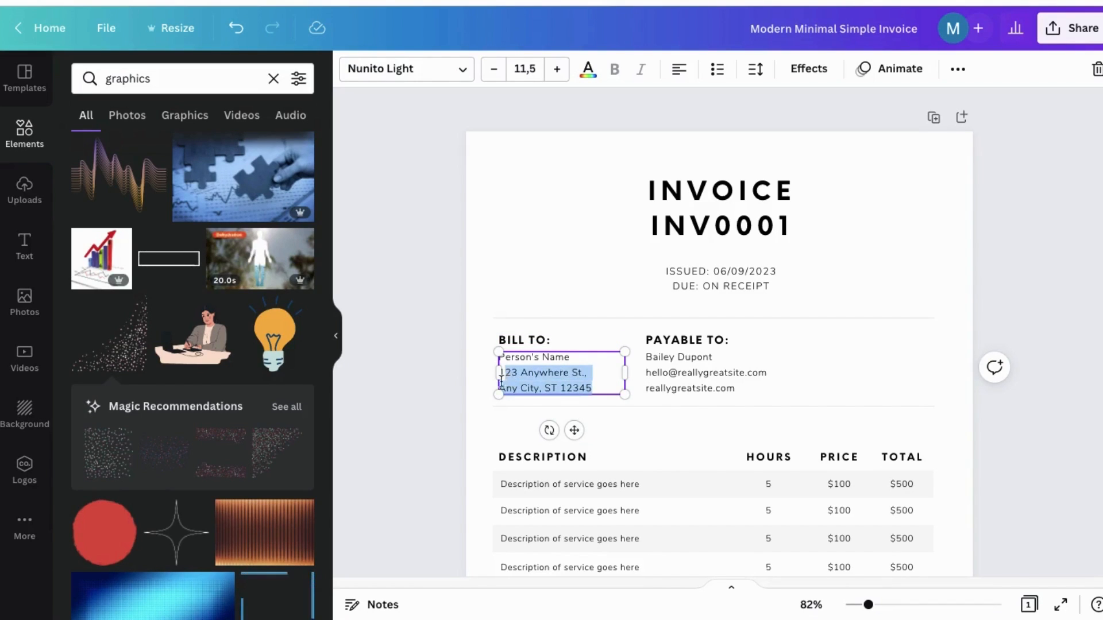
pyautogui.click(602, 383)
# Replace the payee name under PAYABLE TO with the placeholder "Your Name".
pyautogui.click(665, 374)
pyautogui.tripleClick(711, 360)
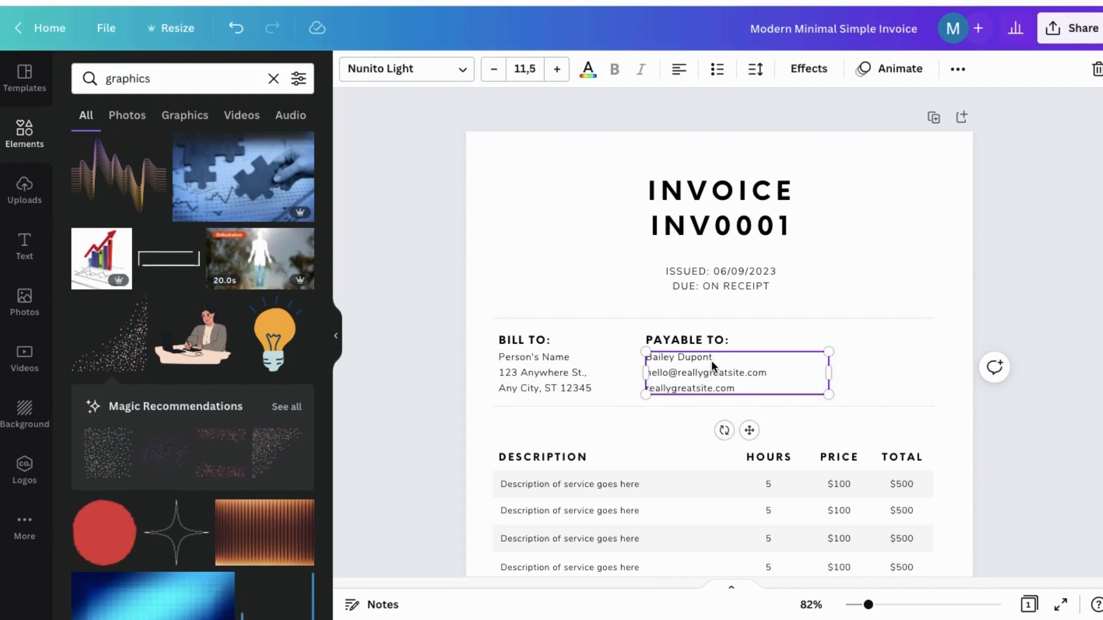
pyautogui.write('Your Name')
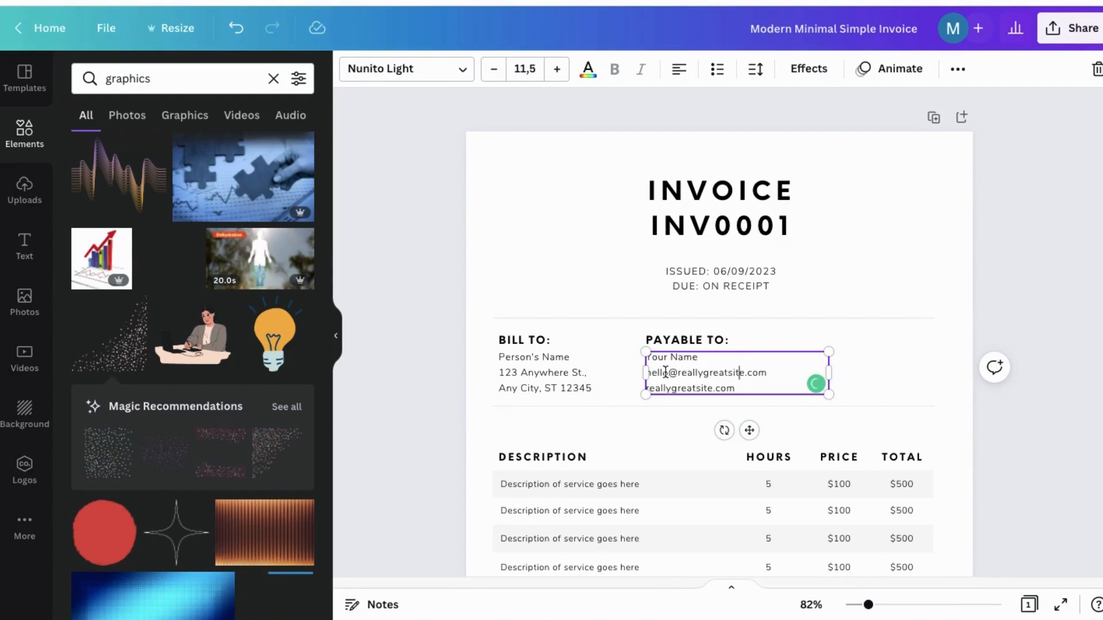
# Change the payee e-mail's domain to youremail.com and add "your" in front of the website address below it.
pyautogui.doubleClick(735, 374)
pyautogui.write('youremail.com ')
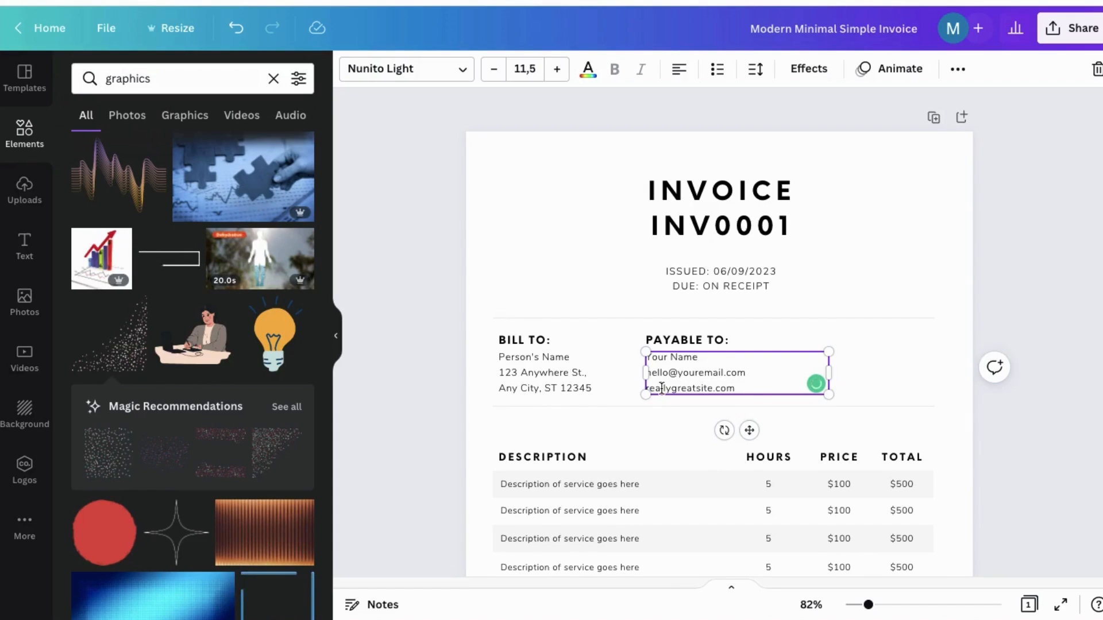
pyautogui.write('your')
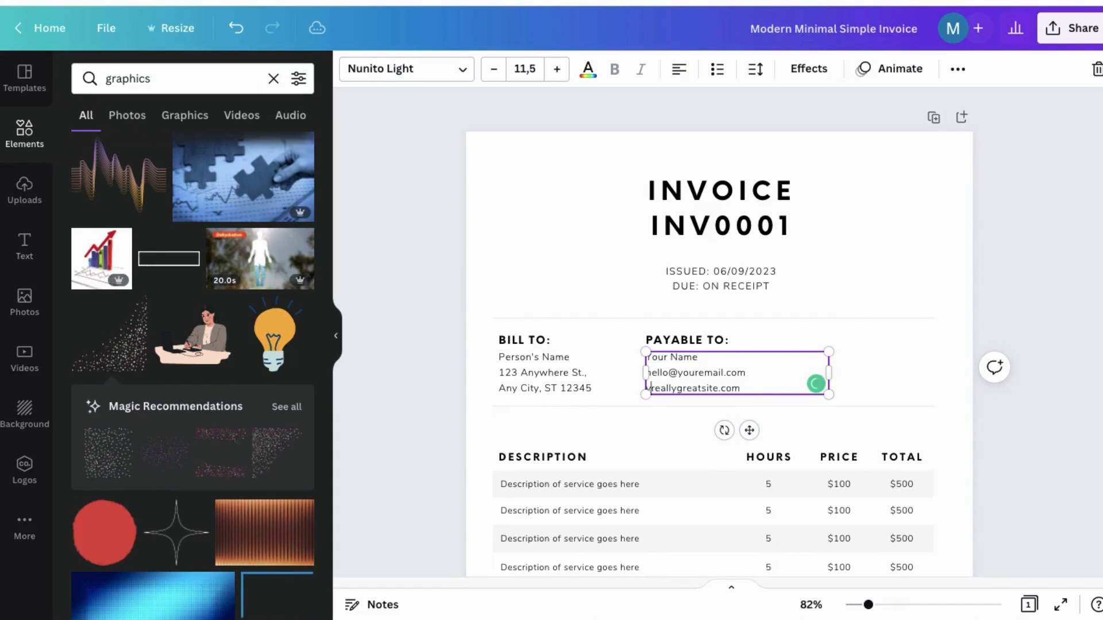
pyautogui.click(904, 370)
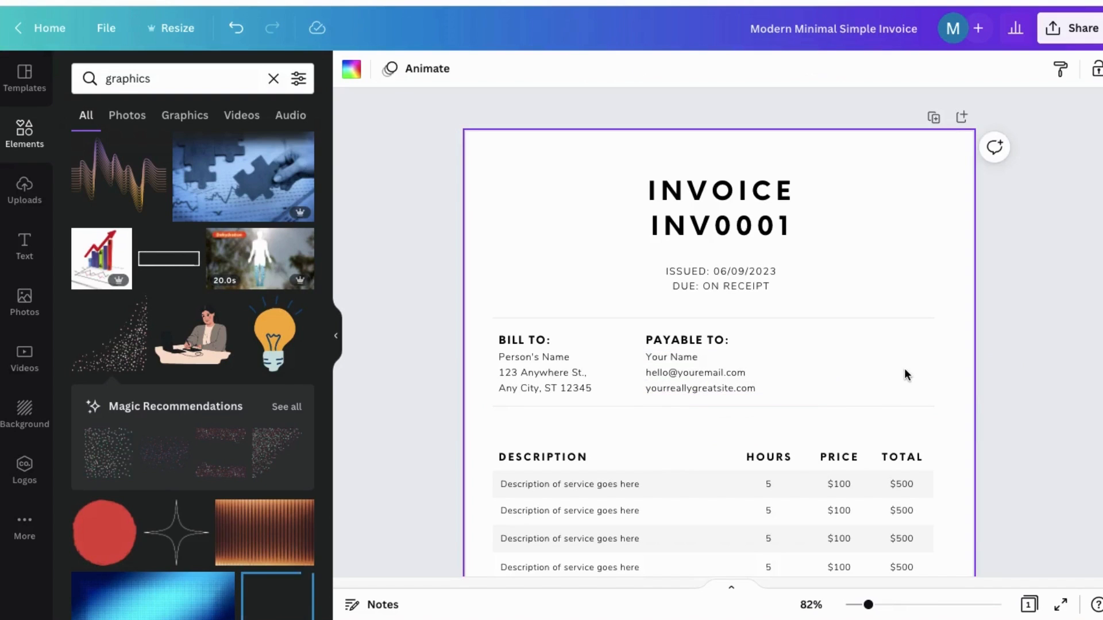
# Replace the first two service descriptions in the invoice table with "Filming" and "Editing".
pyautogui.scroll(-3, 905, 367)
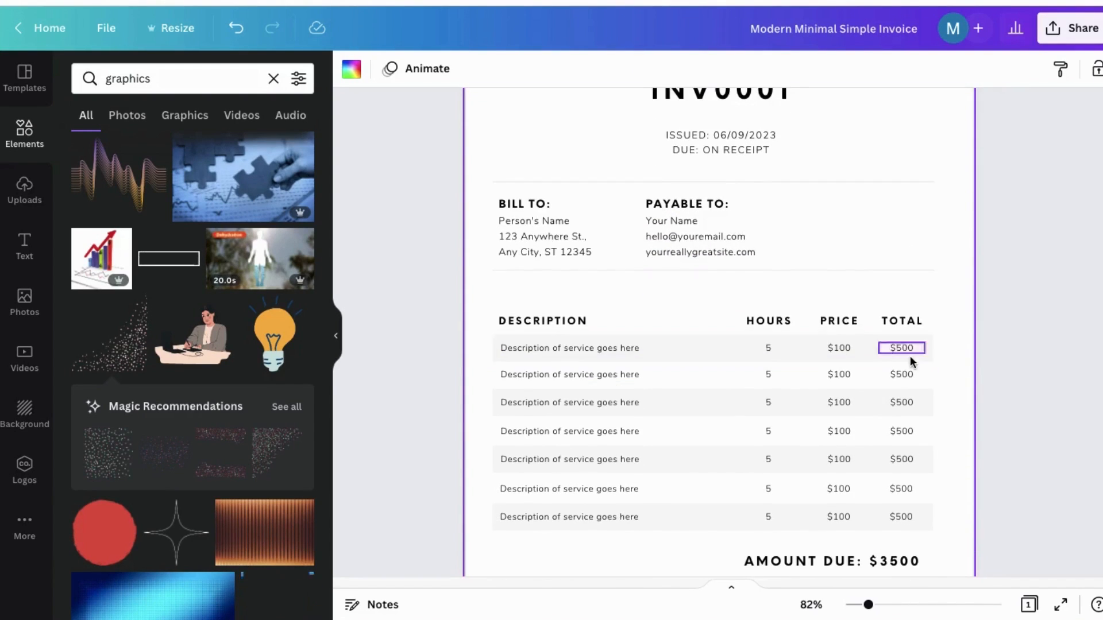
pyautogui.scroll(-2, 950, 326)
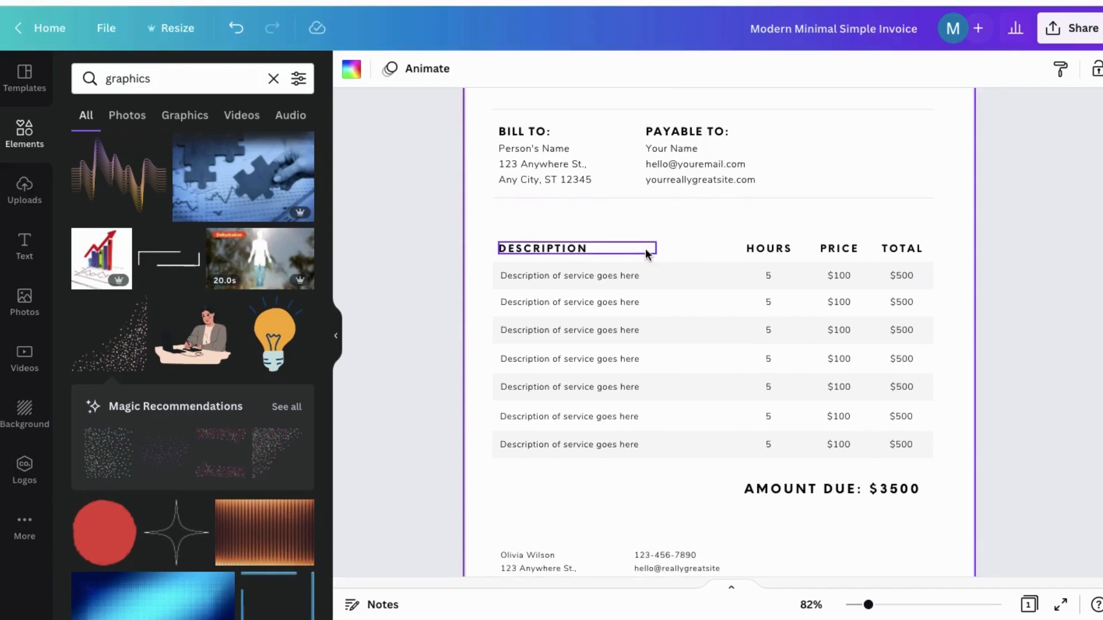
pyautogui.click(630, 275)
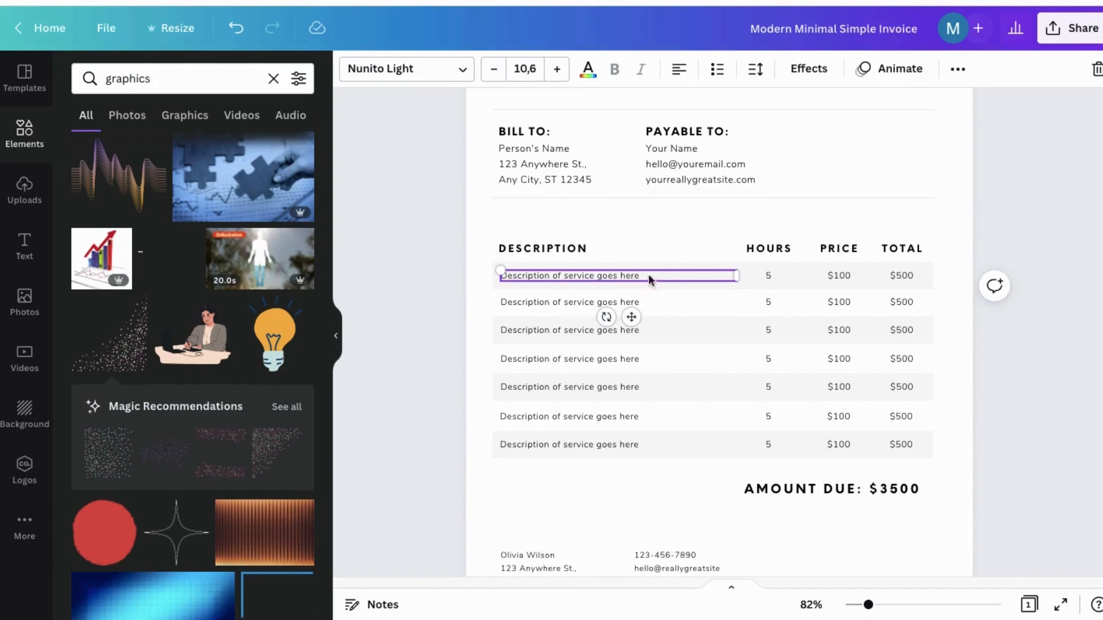
pyautogui.doubleClick(681, 274)
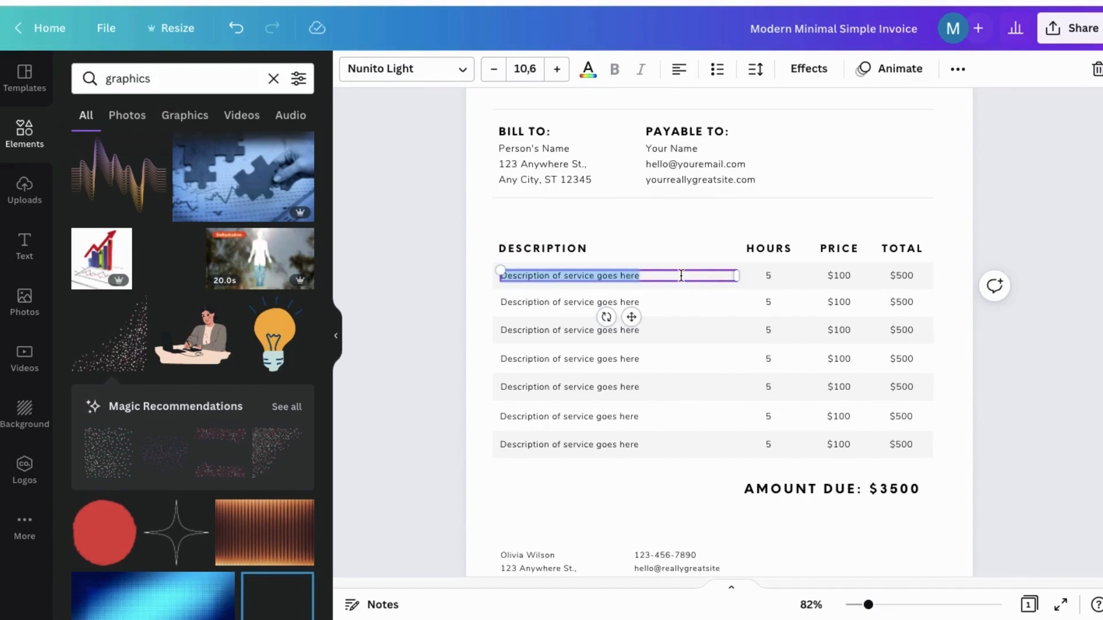
pyautogui.write('Filming')
pyautogui.hotkey('ctrl', 'a')
pyautogui.doubleClick(556, 302)
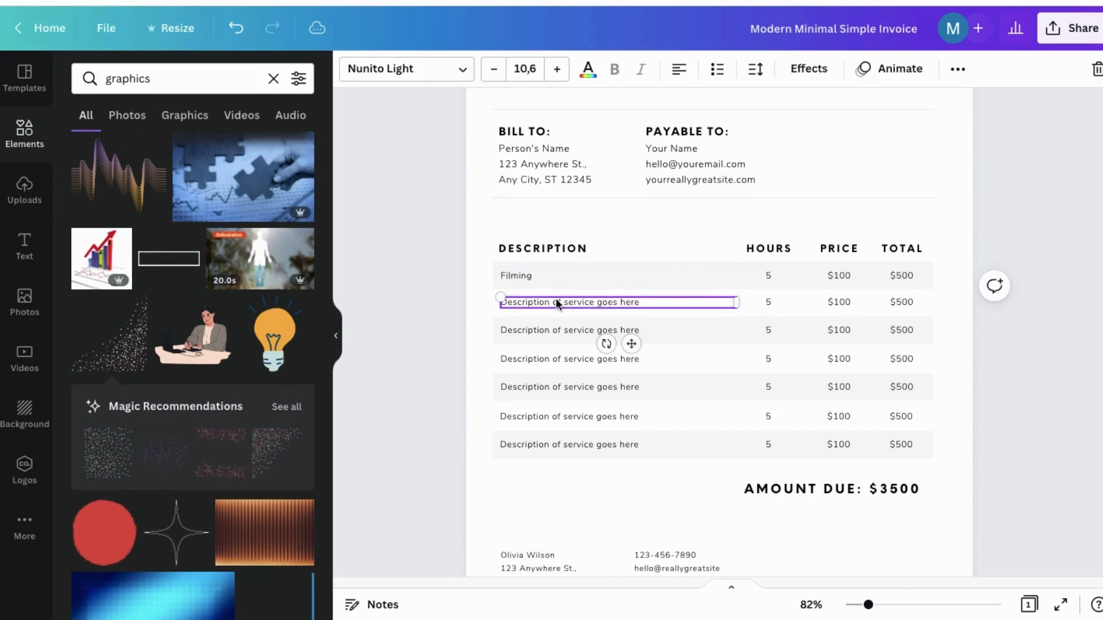
pyautogui.write('Editing')
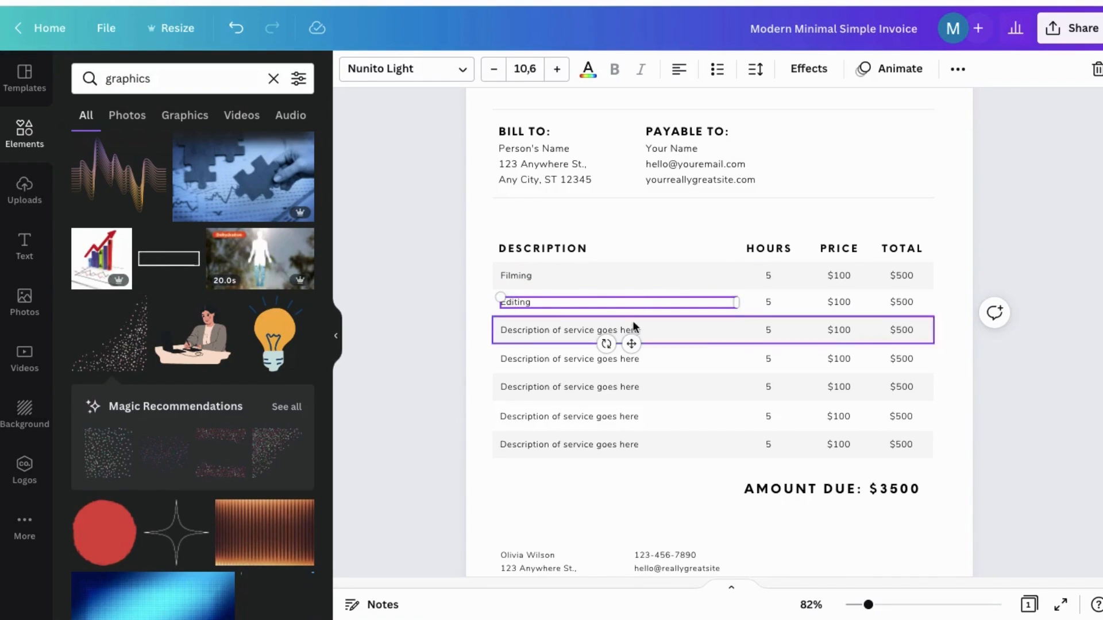
# Replace the third and fourth service descriptions with "Logo" and "Brand Guidelines".
pyautogui.doubleClick(672, 329)
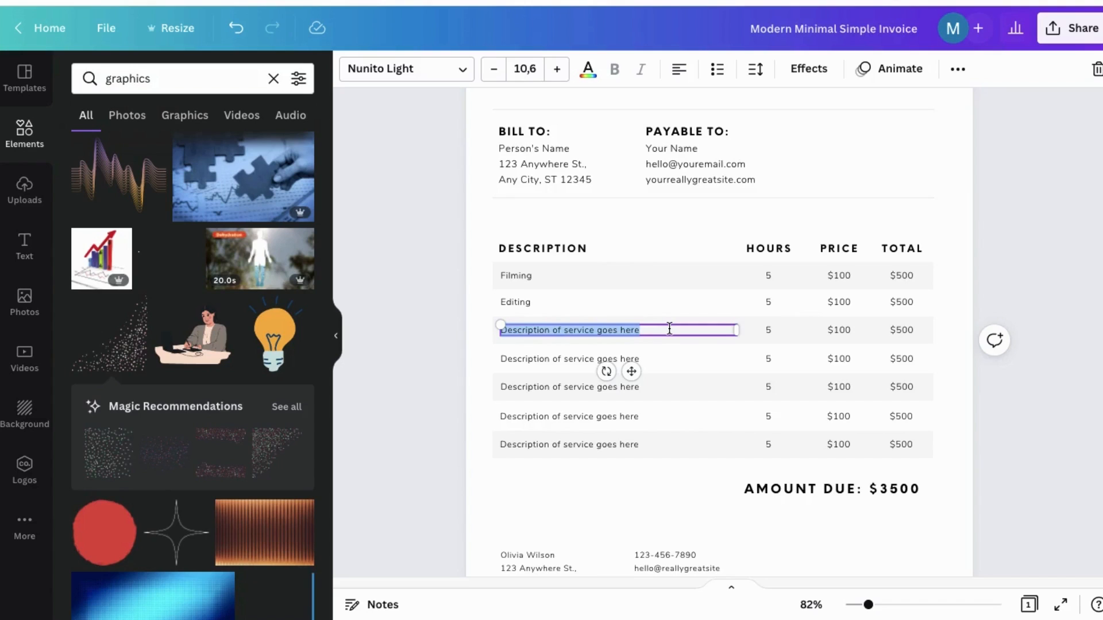
pyautogui.write('Logo')
pyautogui.doubleClick(659, 352)
pyautogui.write('Bra')
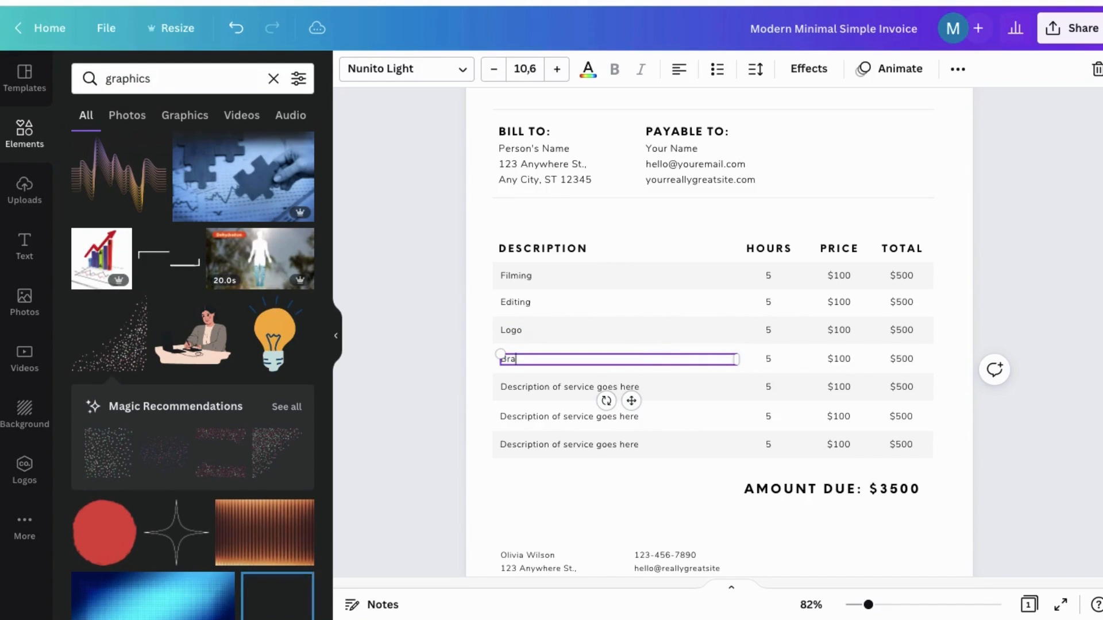
pyautogui.write('nd Guidelines')
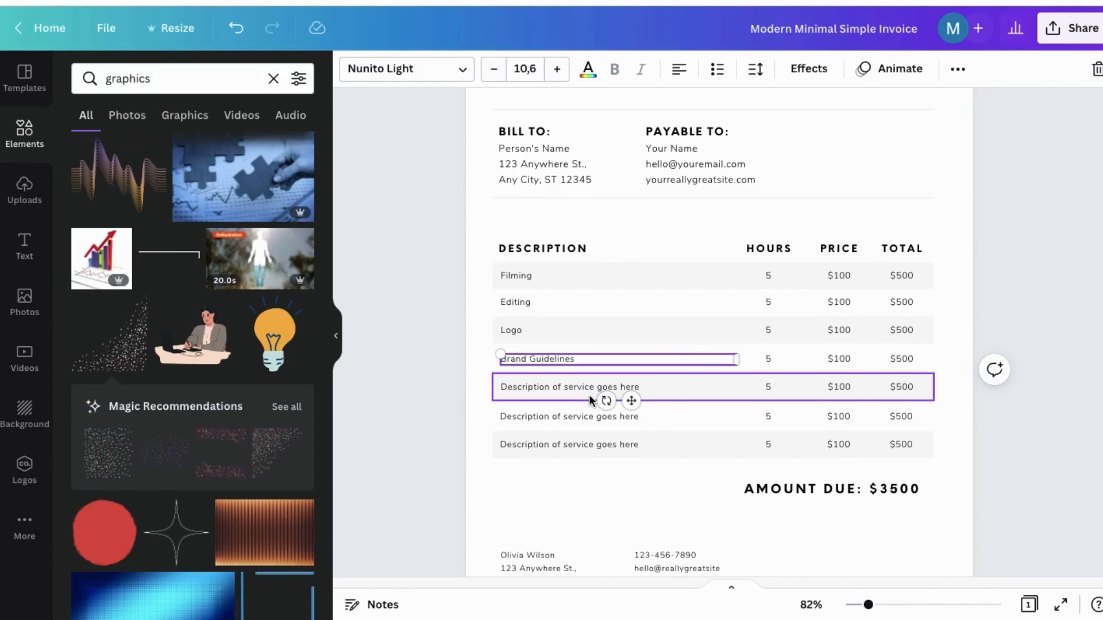
# Set the fifth service description to "Consultation Call" and delete the two unused service rows below it.
pyautogui.doubleClick(596, 387)
pyautogui.write('Consultation Call')
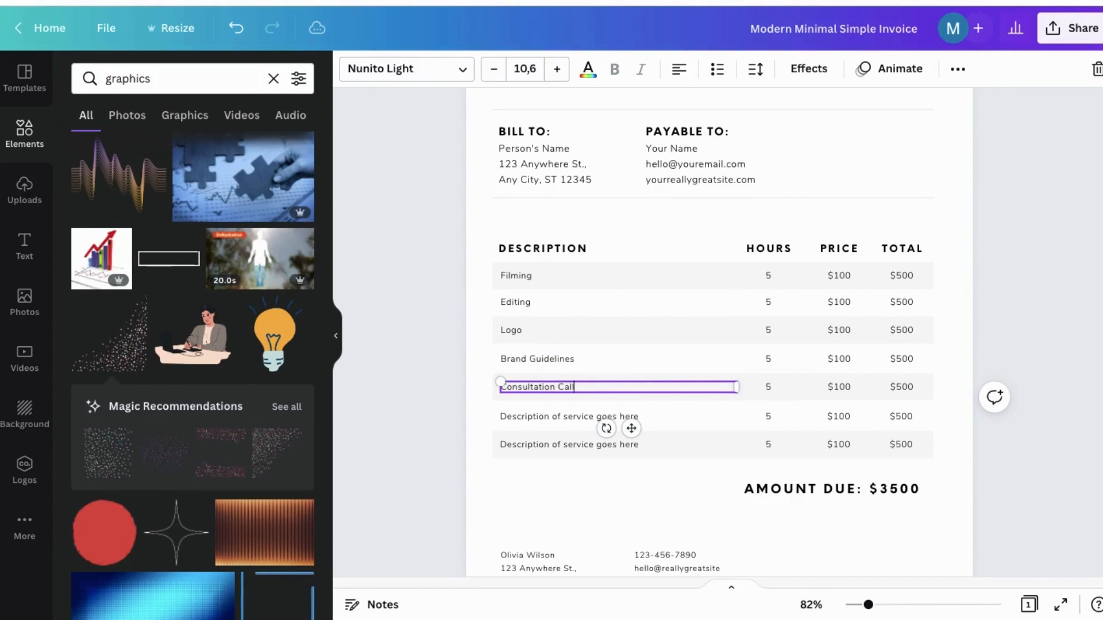
pyautogui.moveTo(482, 414); pyautogui.dragTo(911, 453)
pyautogui.press('Delete')
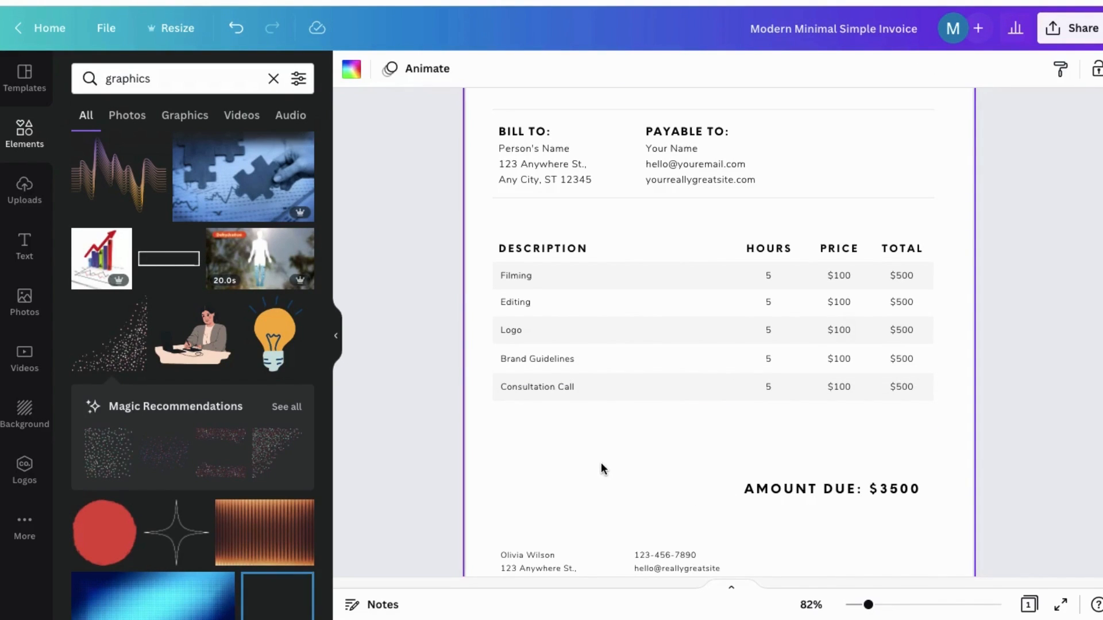
# Set the hours to 2 for Filming, 8 for Editing, 3 for Logo, 4 for Brand Guidelines and 6 for Consultation Call.
pyautogui.doubleClick(768, 276)
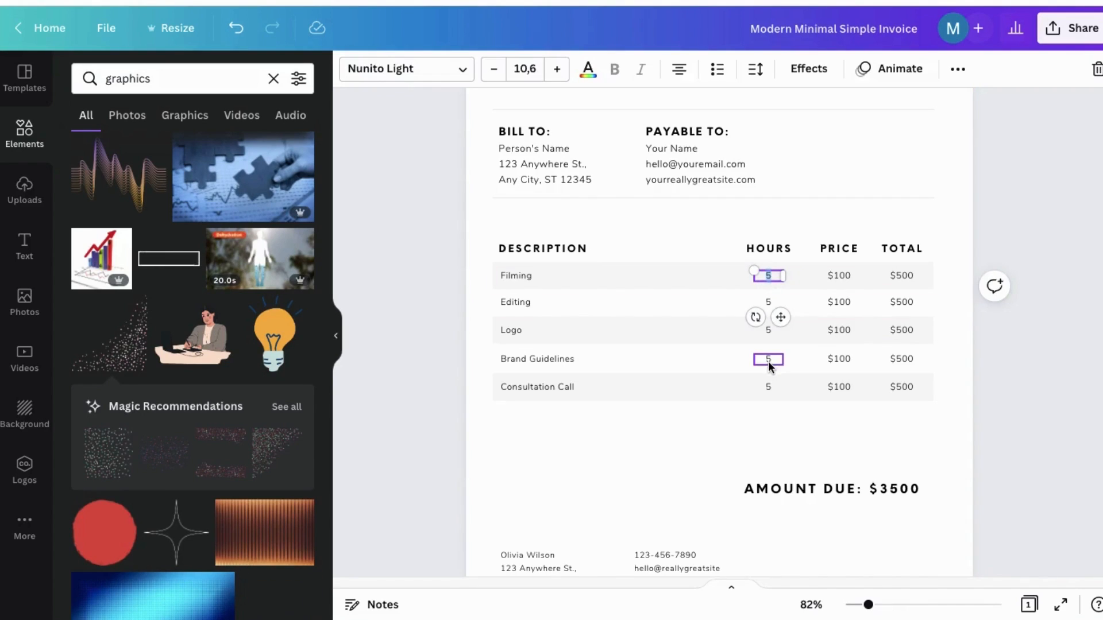
pyautogui.write('2')
pyautogui.doubleClick(767, 299)
pyautogui.write('1')
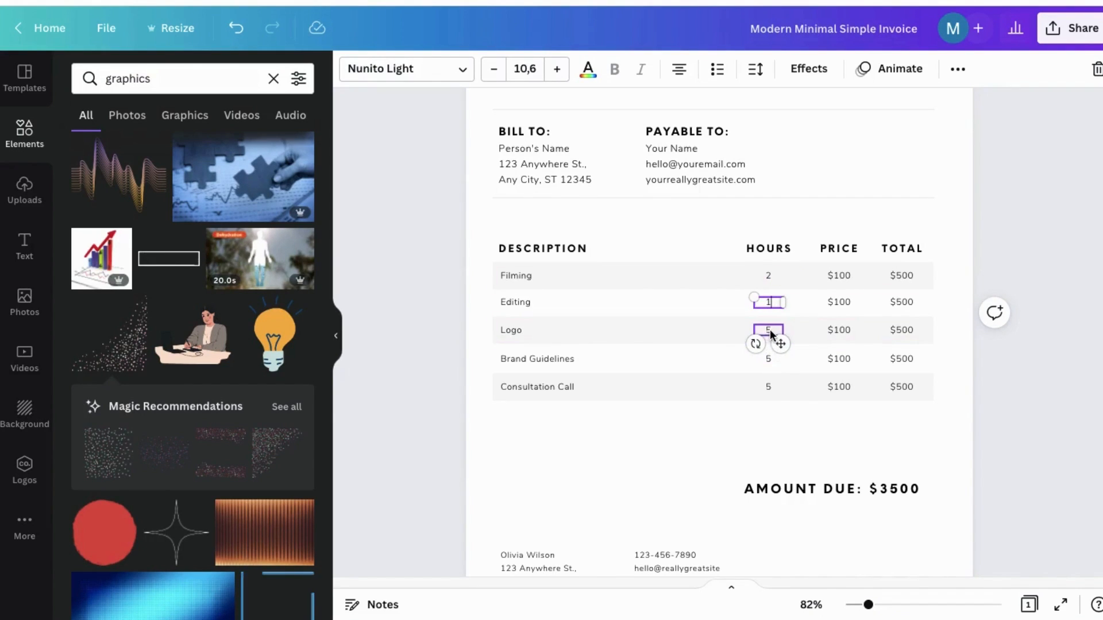
pyautogui.press('BackSpace')
pyautogui.write('8')
pyautogui.doubleClick(769, 329)
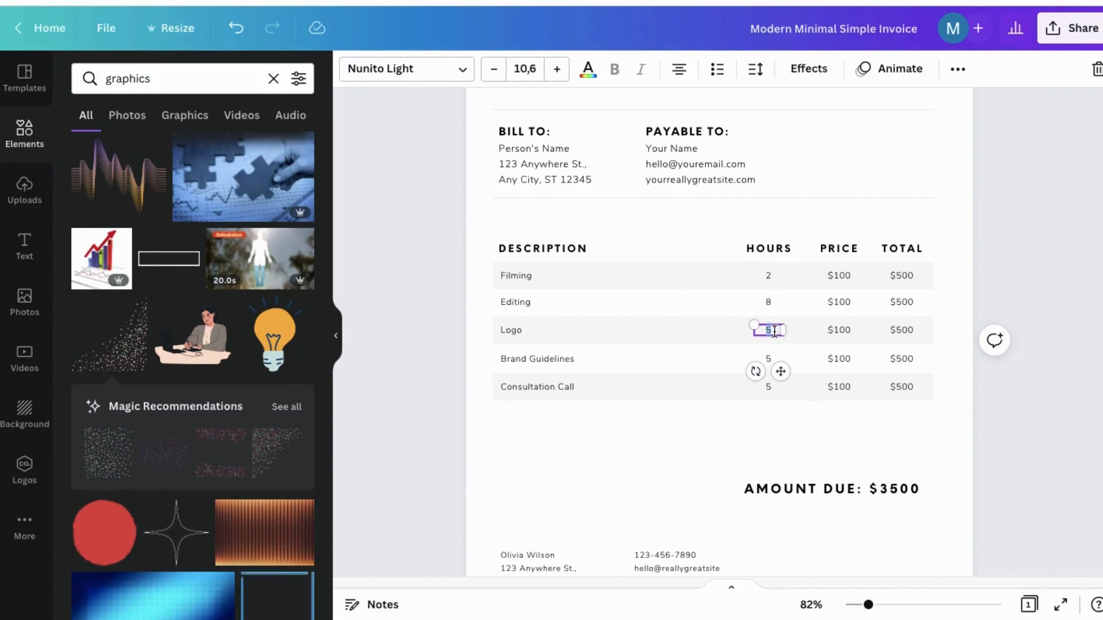
pyautogui.write('4')
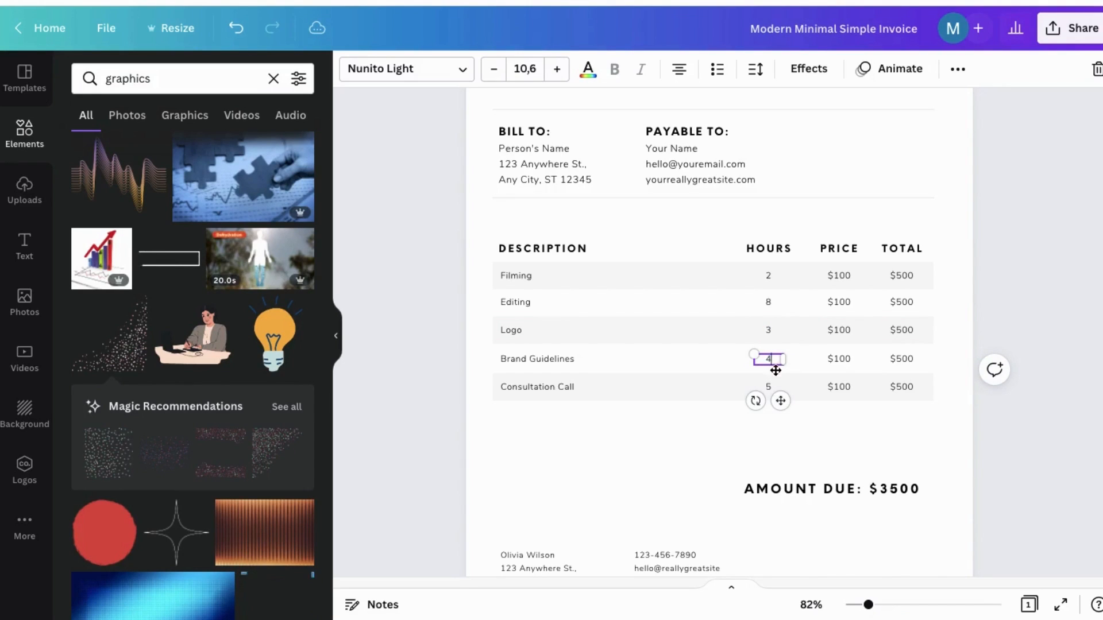
pyautogui.doubleClick(771, 386)
pyautogui.click(834, 439)
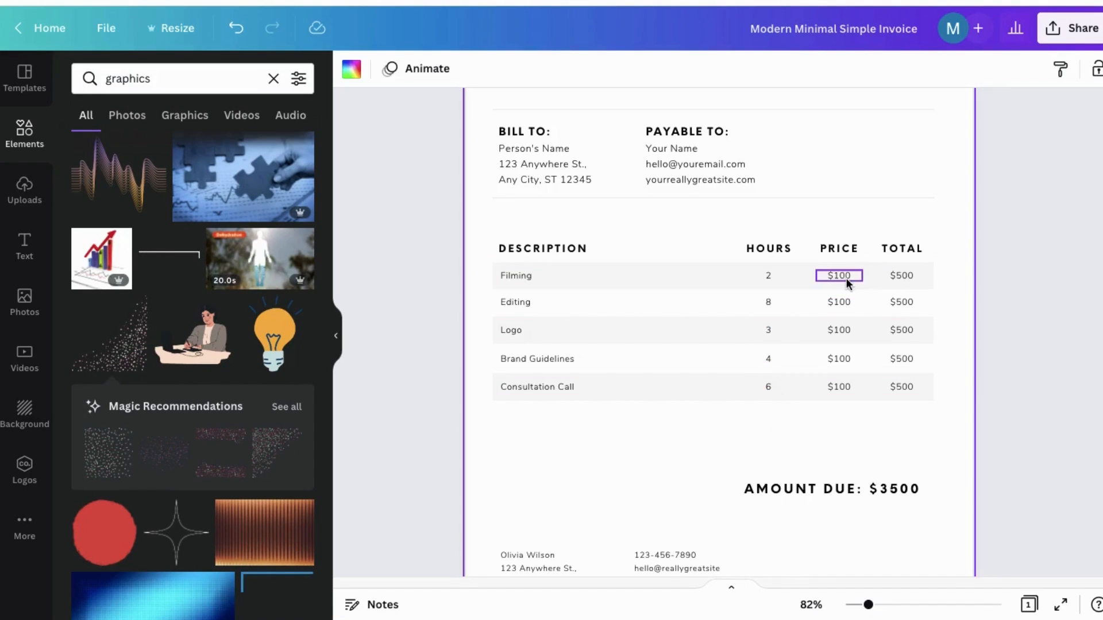
# Set the Filming price to $500 and its total to $1000.
pyautogui.doubleClick(846, 278)
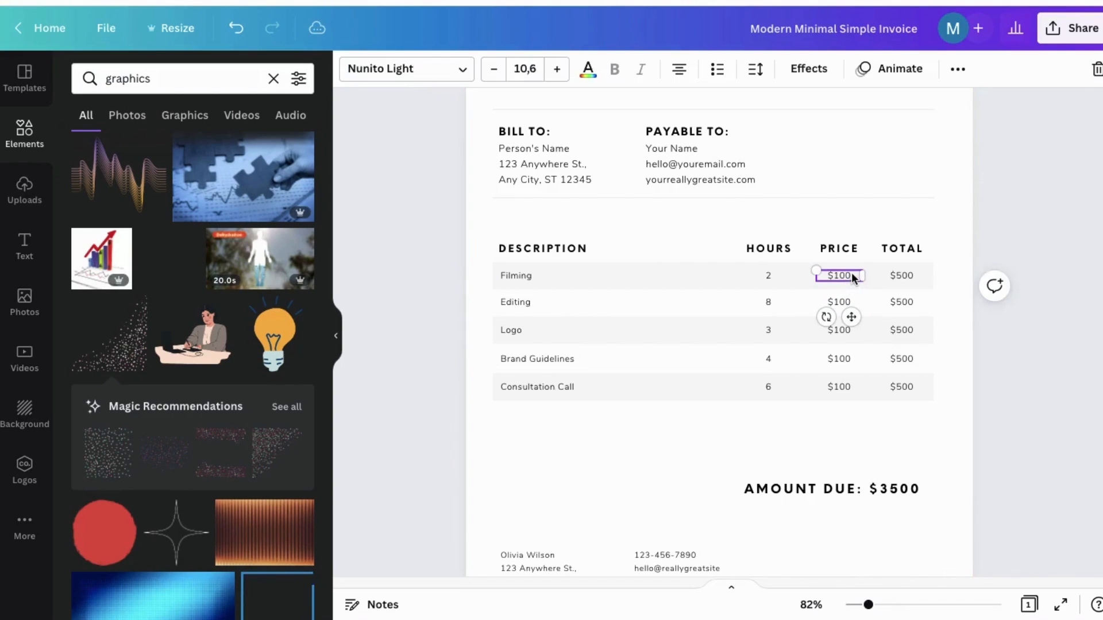
pyautogui.click(840, 276)
pyautogui.press('BackSpace')
pyautogui.doubleClick(901, 276)
pyautogui.write('$5')
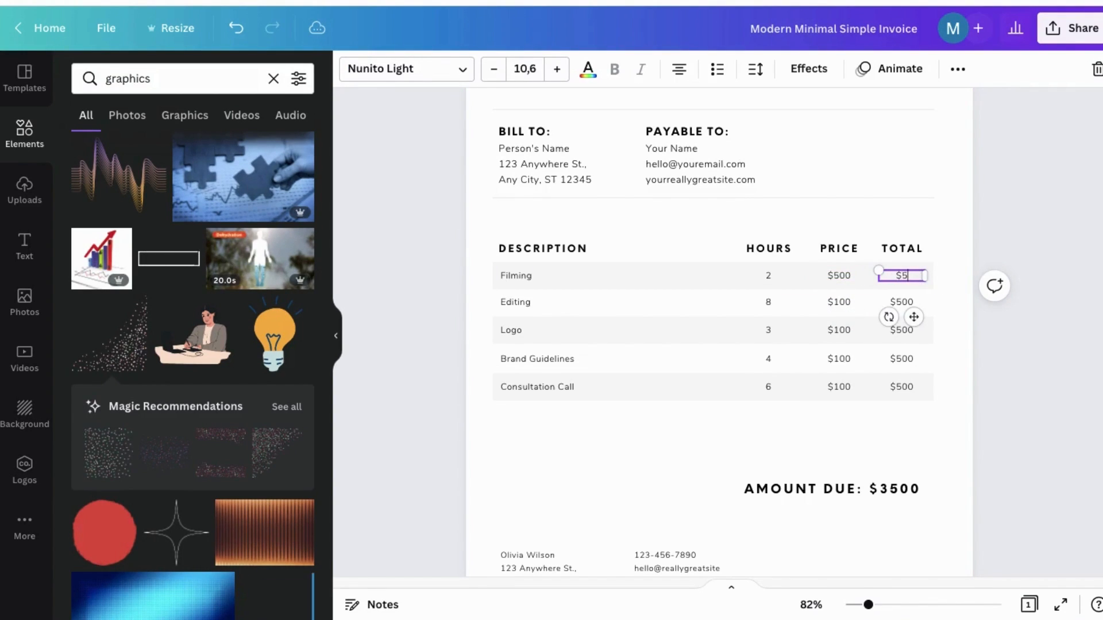
pyautogui.click(839, 275)
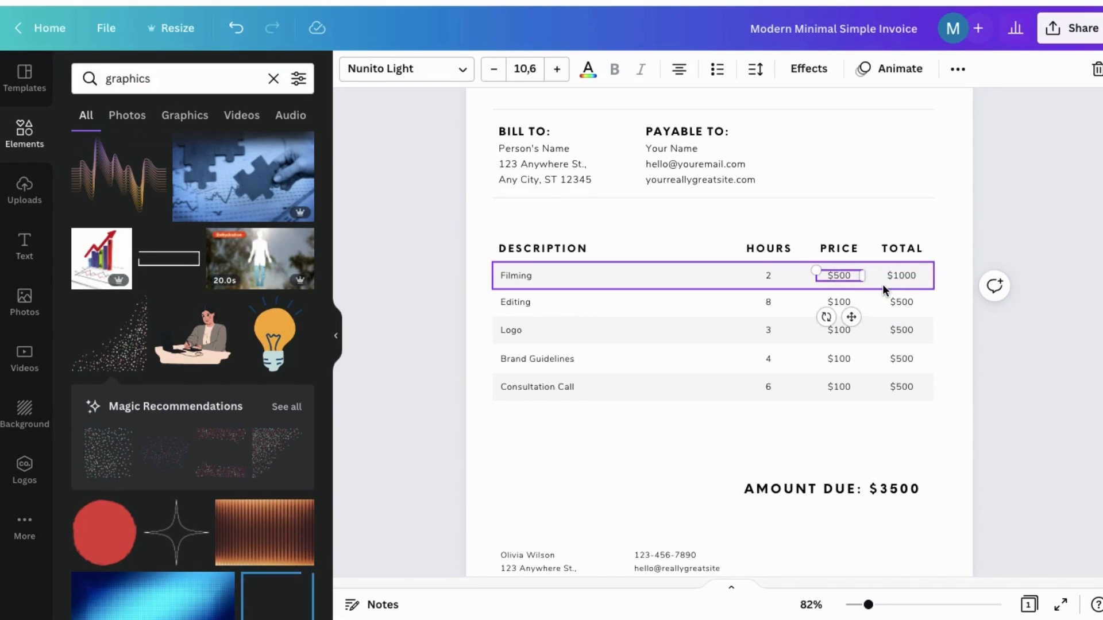
pyautogui.press('BackSpace')
pyautogui.write('ZAR')
pyautogui.press('BackSpace')
pyautogui.press('BackSpace')
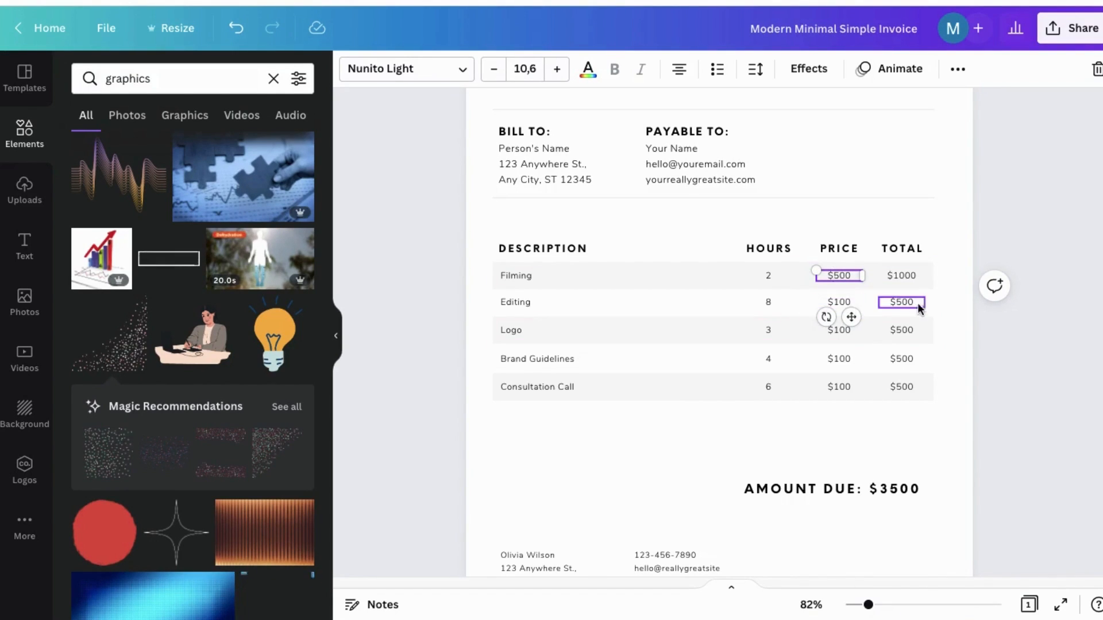
# Set the Editing price to $200 and its total to $1600.
pyautogui.click(852, 301)
pyautogui.click(901, 302)
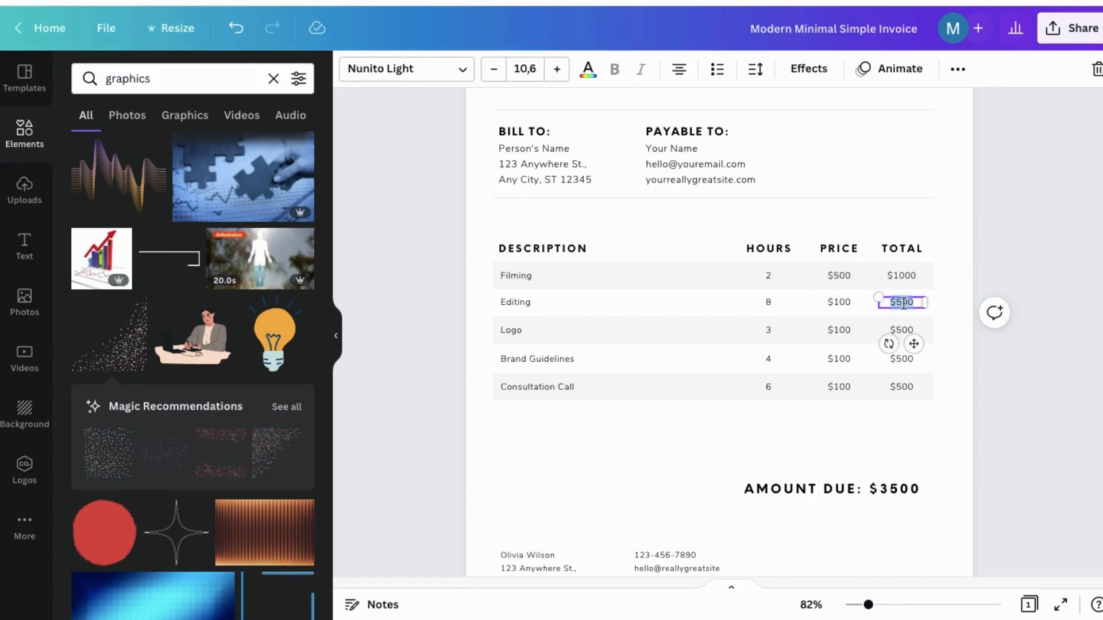
pyautogui.doubleClick(841, 303)
pyautogui.write('2')
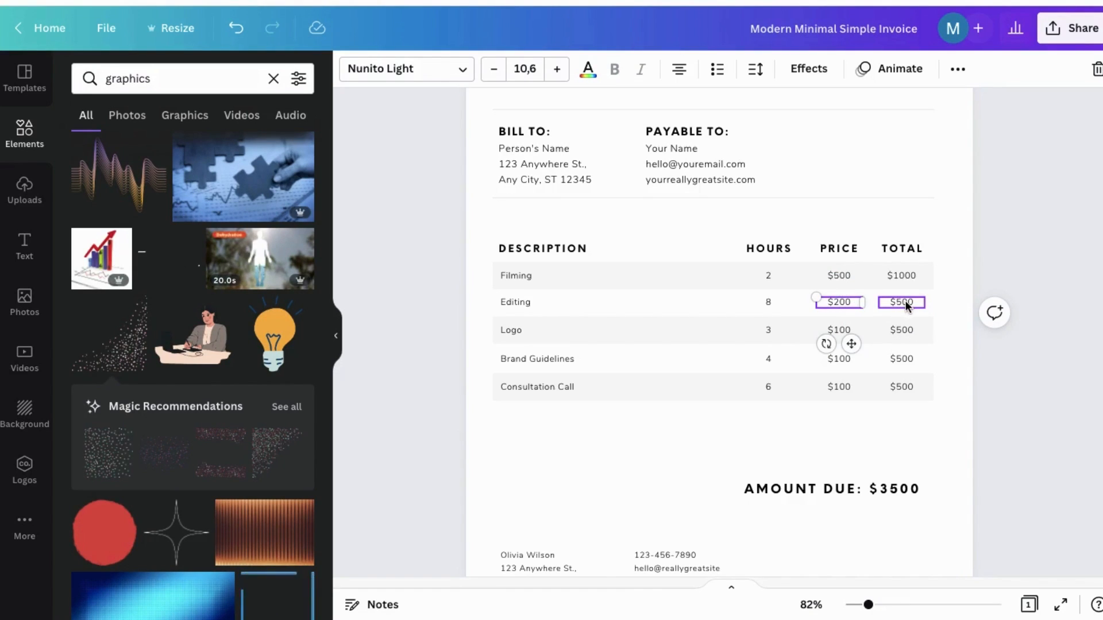
pyautogui.doubleClick(905, 301)
pyautogui.click(902, 302)
pyautogui.press('BackSpace')
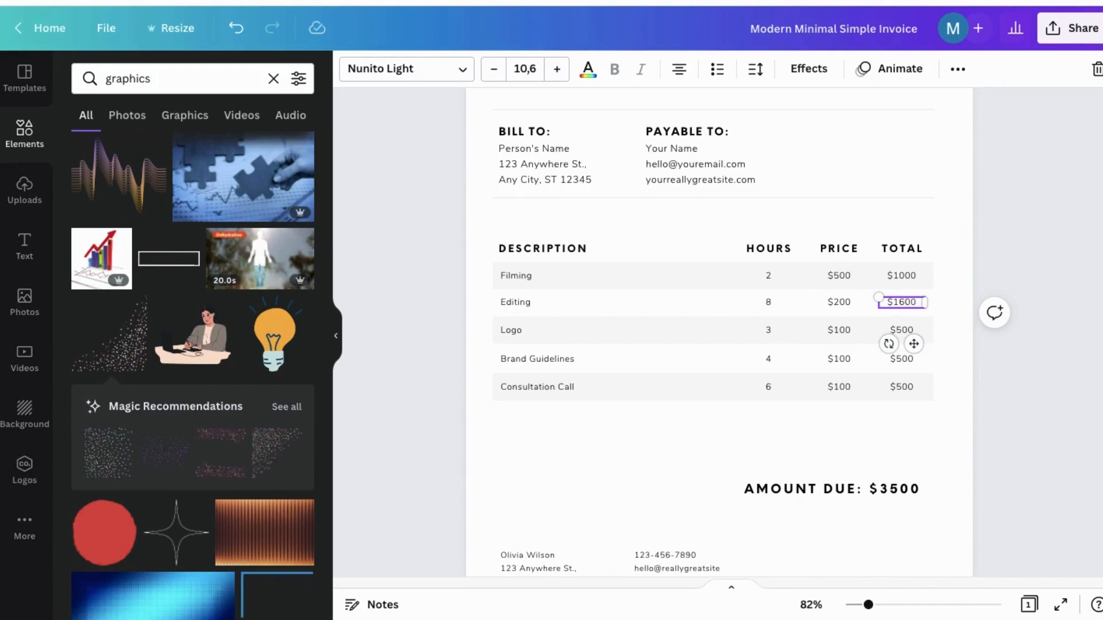
# Set the Logo price to $200 and its total to $1500.
pyautogui.doubleClick(841, 327)
pyautogui.press('BackSpace')
pyautogui.write('2')
pyautogui.click(901, 331)
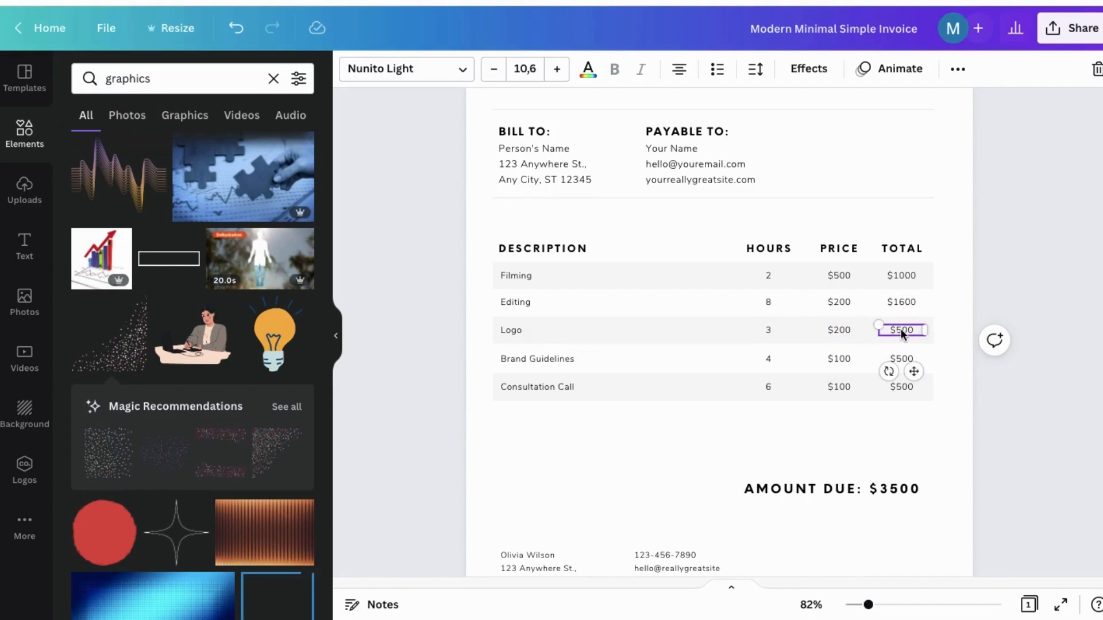
pyautogui.write('1')
# Set the Brand Guidelines total to $400 and the Consultation Call total to $600.
pyautogui.click(841, 357)
pyautogui.doubleClick(901, 358)
pyautogui.press('BackSpace')
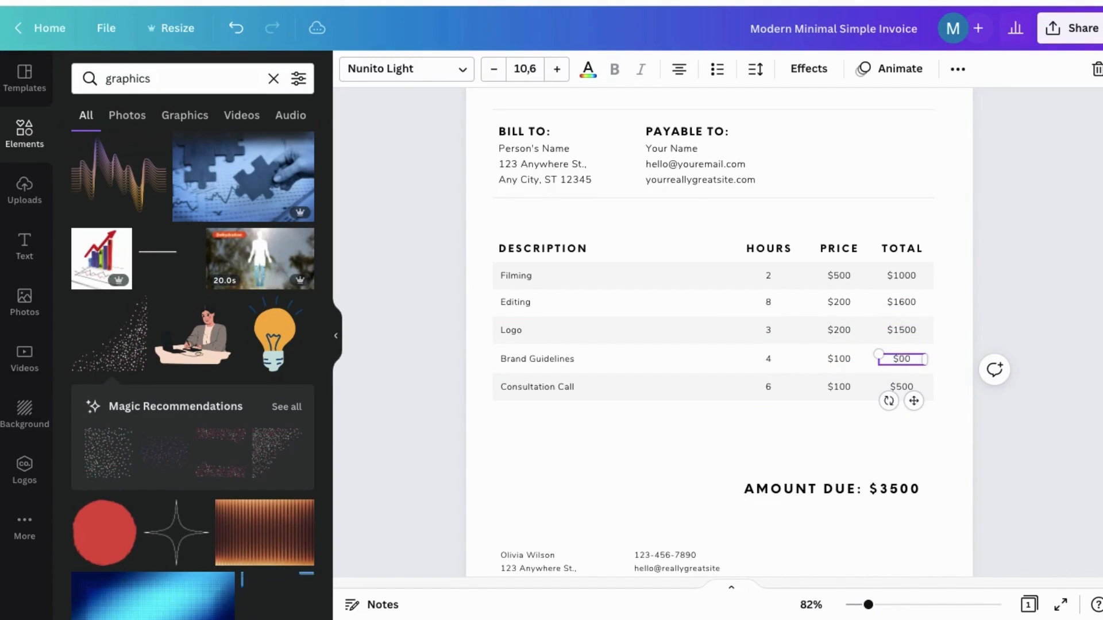
pyautogui.write('4')
pyautogui.click(845, 388)
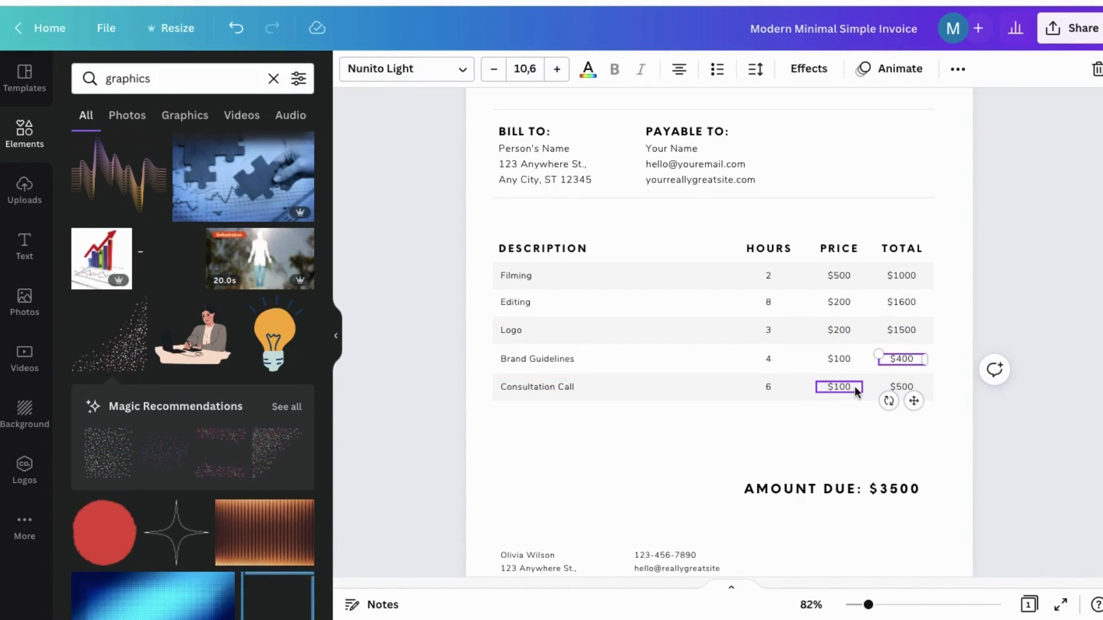
pyautogui.click(902, 388)
# Move the Amount Due line up beneath the table and lower it again to leave space for another row.
pyautogui.moveTo(812, 489); pyautogui.dragTo(827, 419)
pyautogui.click(930, 487)
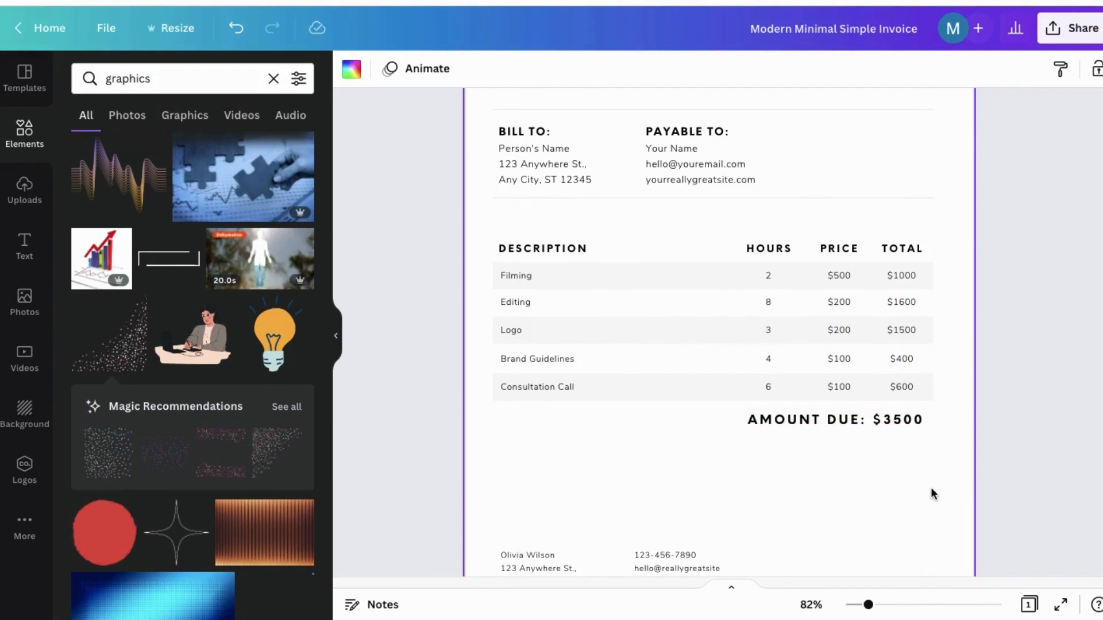
pyautogui.click(895, 425)
pyautogui.moveTo(896, 425); pyautogui.dragTo(896, 472)
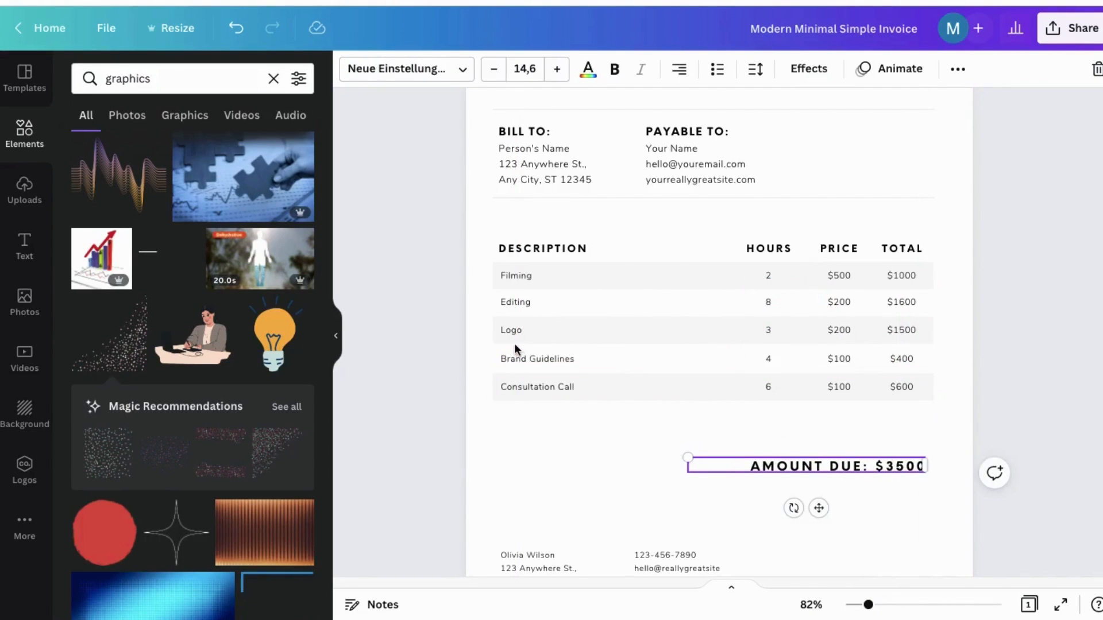
# Duplicate the texts of the Brand Guidelines row and place the copy directly below the Consultation Call row.
pyautogui.moveTo(479, 362); pyautogui.dragTo(946, 363)
pyautogui.rightClick(701, 357)
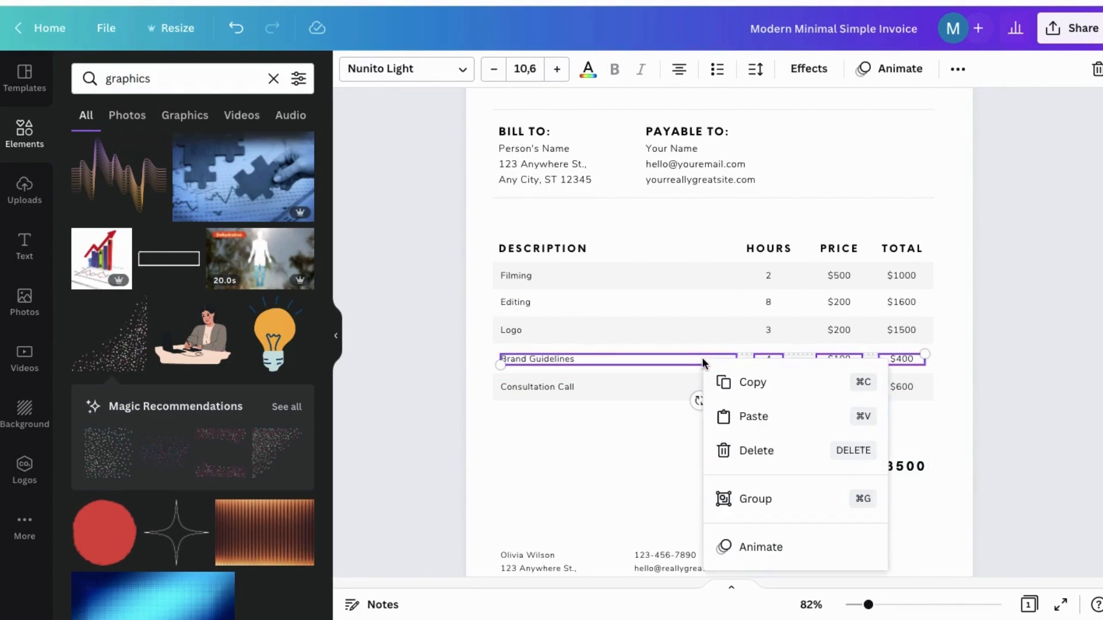
pyautogui.click(742, 381)
pyautogui.click(610, 424)
pyautogui.rightClick(610, 425)
pyautogui.click(649, 486)
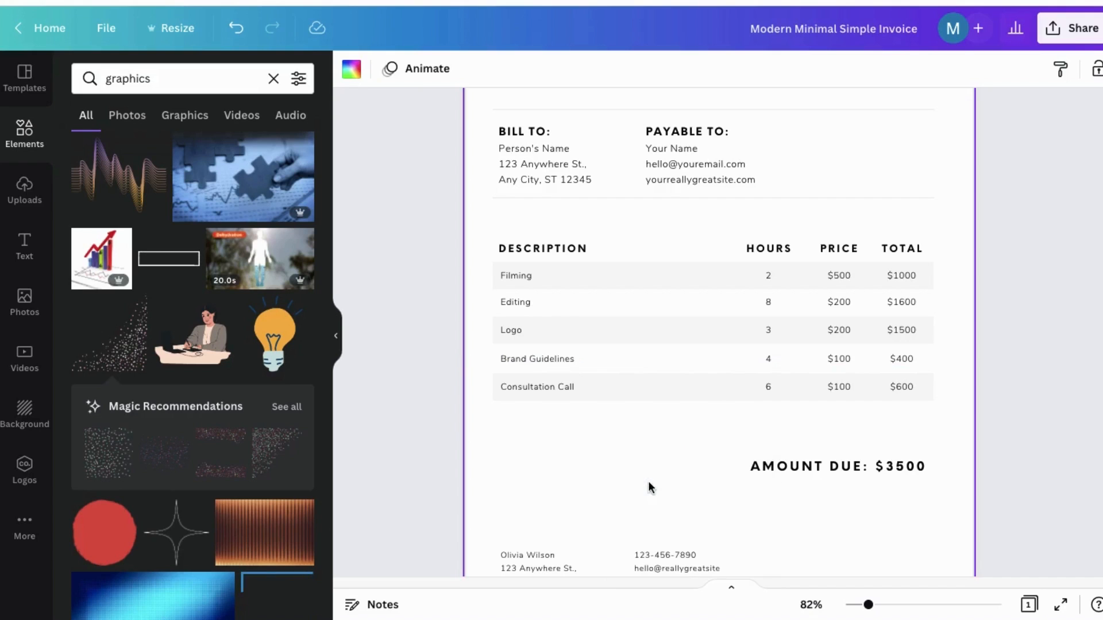
pyautogui.moveTo(632, 371); pyautogui.dragTo(615, 413)
pyautogui.click(604, 457)
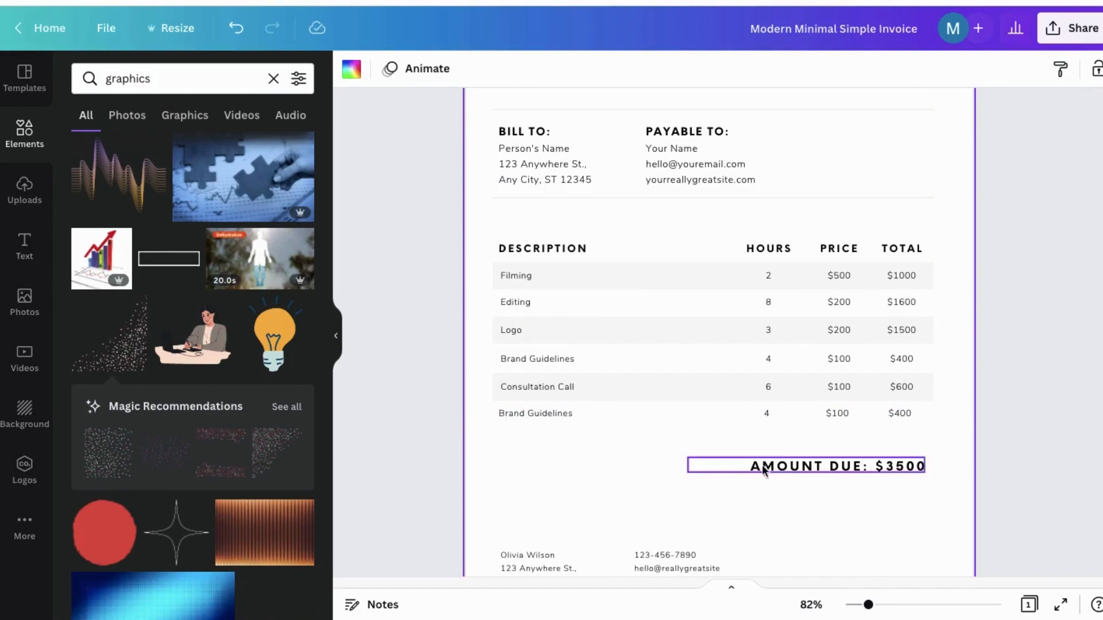
# Delete the duplicated Brand Guidelines row and move the Amount Due line up directly beneath the table.
pyautogui.moveTo(775, 469)
pyautogui.mouseDown()
pyautogui.moveTo(776, 445)
pyautogui.moveTo(776, 484)
pyautogui.mouseUp()
pyautogui.moveTo(500, 432); pyautogui.dragTo(912, 422)
pyautogui.press('Delete')
pyautogui.moveTo(901, 476); pyautogui.dragTo(901, 416)
pyautogui.click(900, 478)
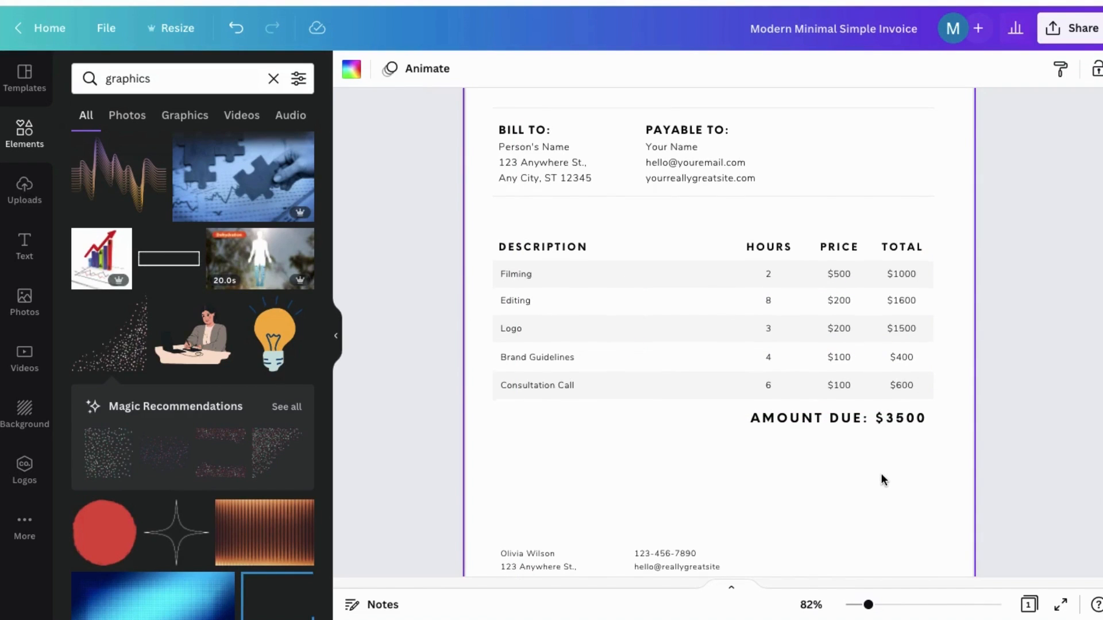
# Replace the person's name in the footer with "Your Name" and shift the footer contact details block to the right.
pyautogui.scroll(-3, 881, 473)
pyautogui.scroll(5, 937, 454)
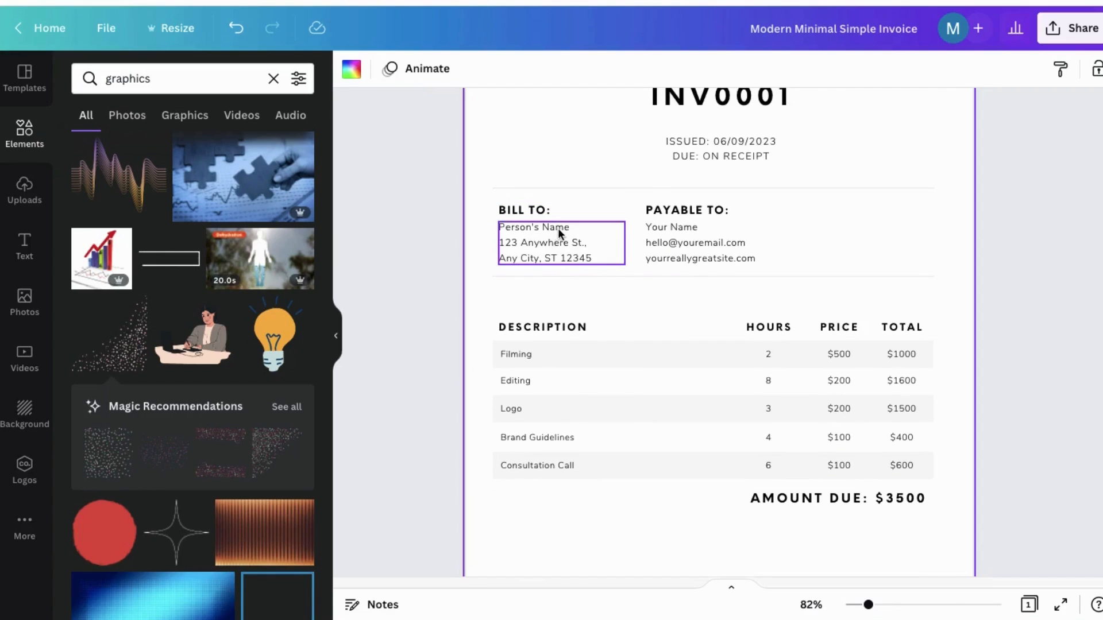
pyautogui.scroll(-5, 615, 363)
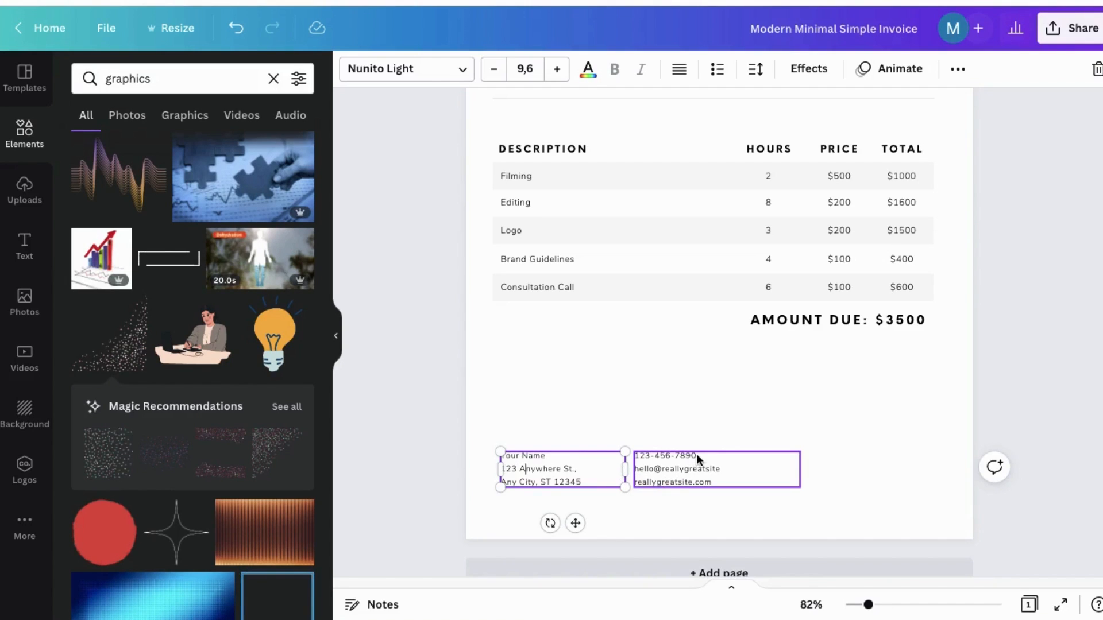
pyautogui.click(701, 454)
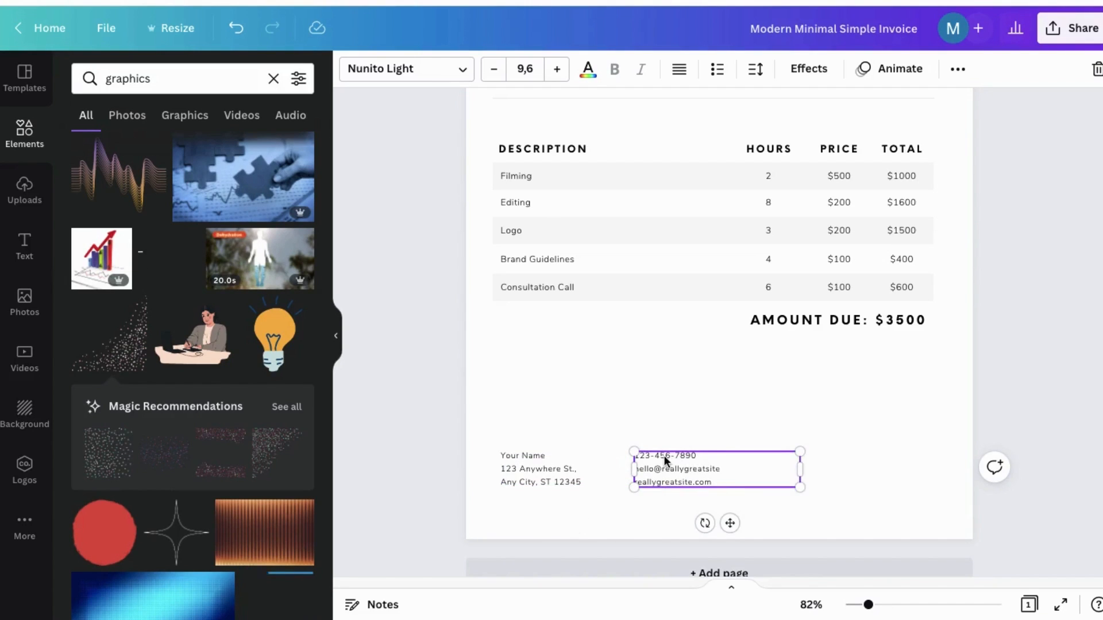
pyautogui.moveTo(665, 460); pyautogui.dragTo(709, 456)
# Copy the BILL TO heading and its address text to below the table, aligned with the service descriptions, and delete the footer's name and address block.
pyautogui.scroll(3, 588, 339)
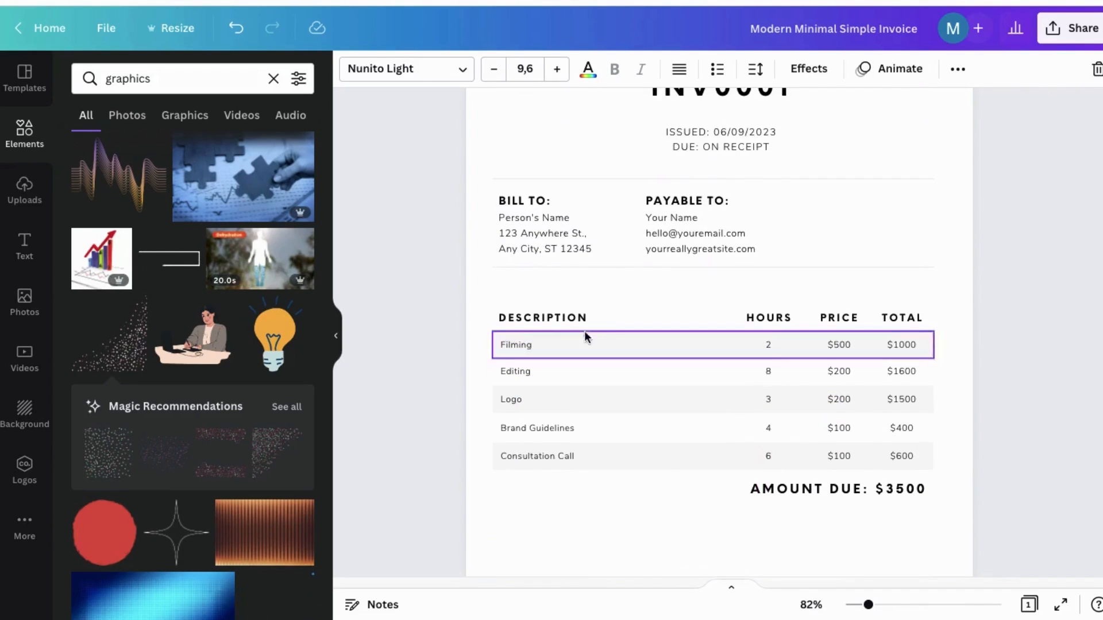
pyautogui.click(537, 225)
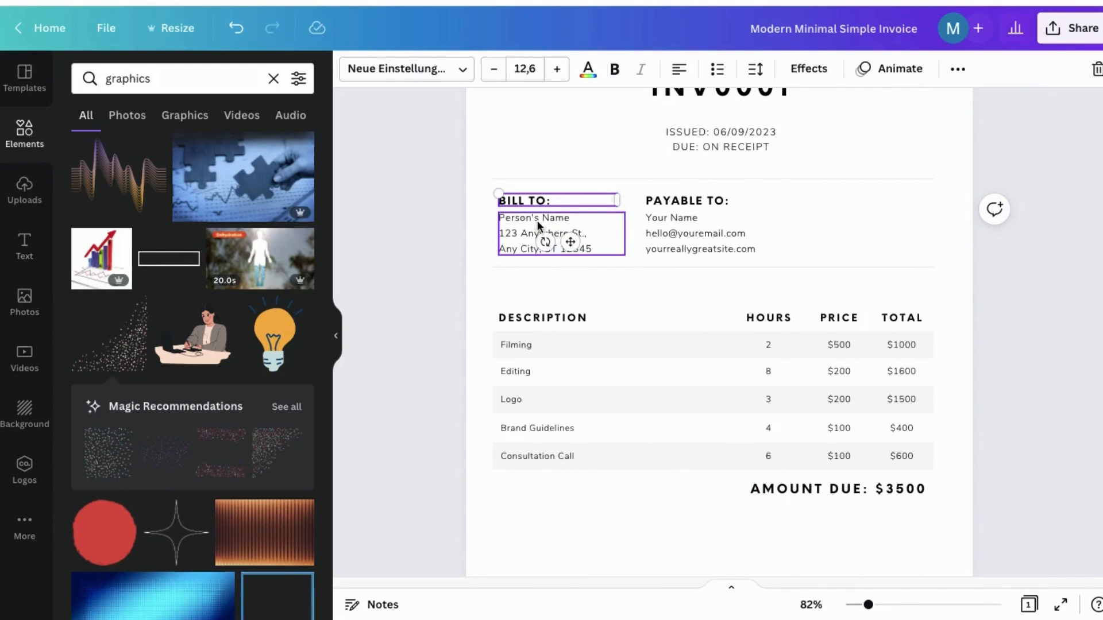
pyautogui.keyDown('shift'); pyautogui.click(538, 225); pyautogui.keyUp('shift')
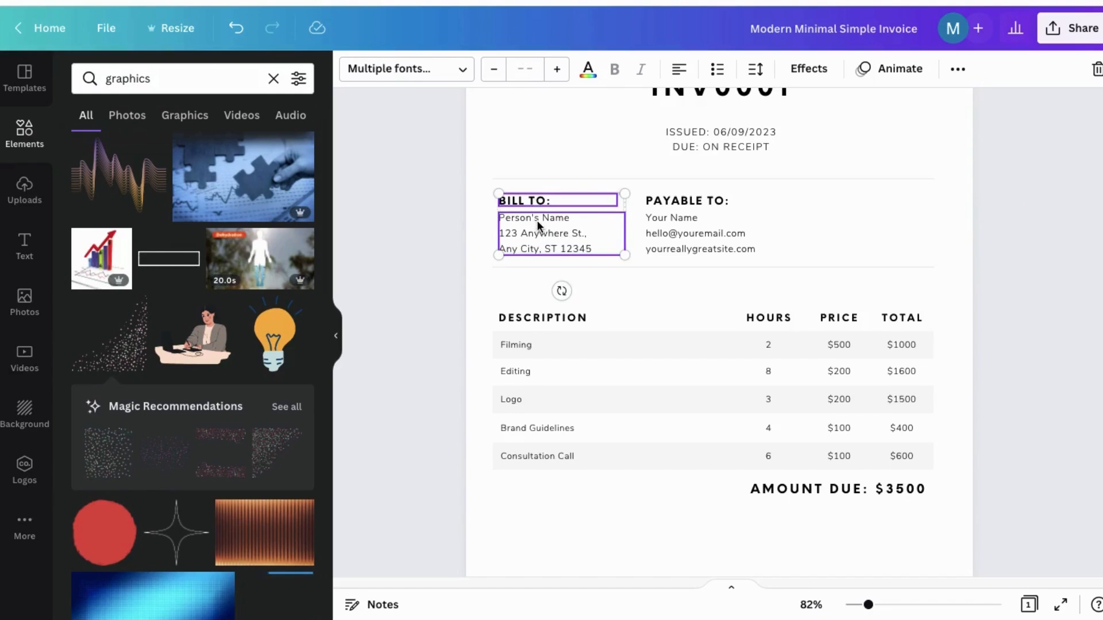
pyautogui.rightClick(543, 224)
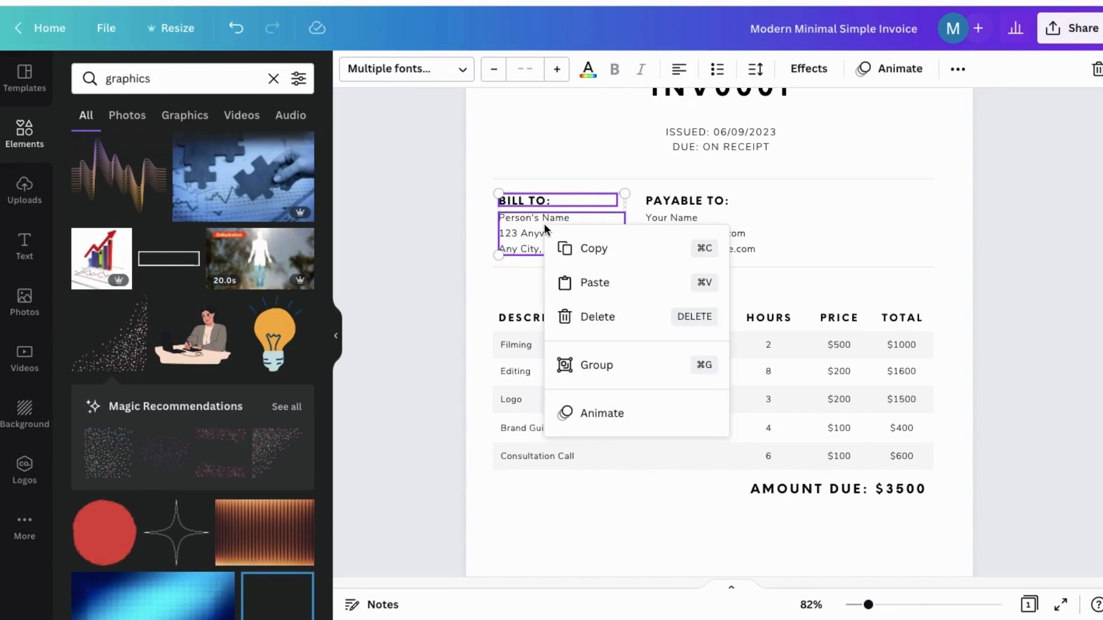
pyautogui.click(575, 249)
pyautogui.scroll(-4, 588, 409)
pyautogui.click(574, 340)
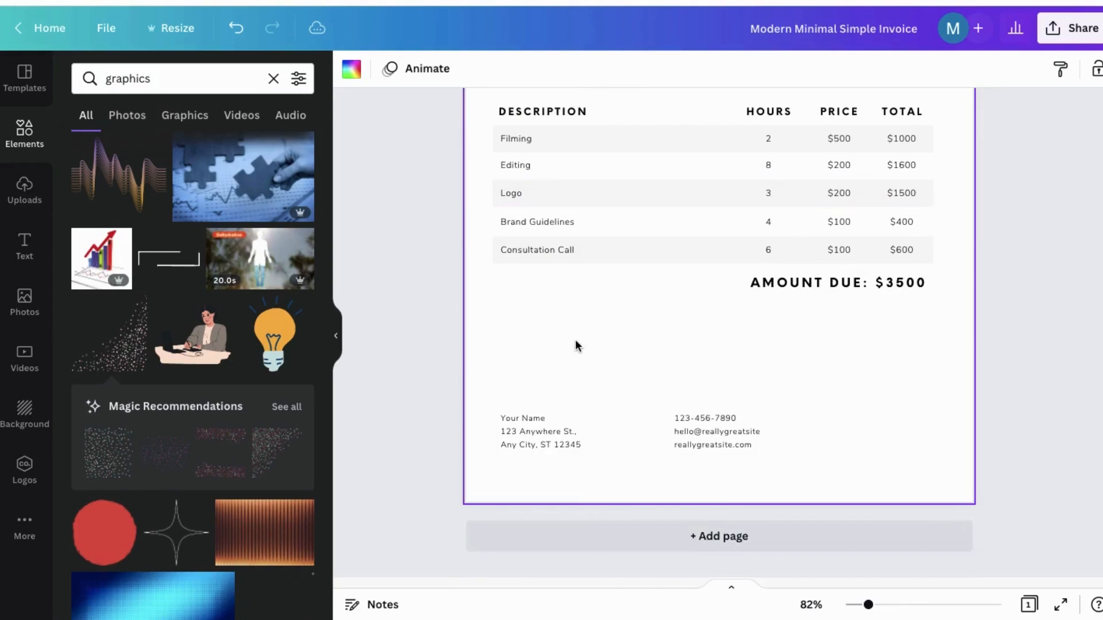
pyautogui.rightClick(567, 358)
pyautogui.click(618, 428)
pyautogui.moveTo(615, 415); pyautogui.dragTo(560, 353)
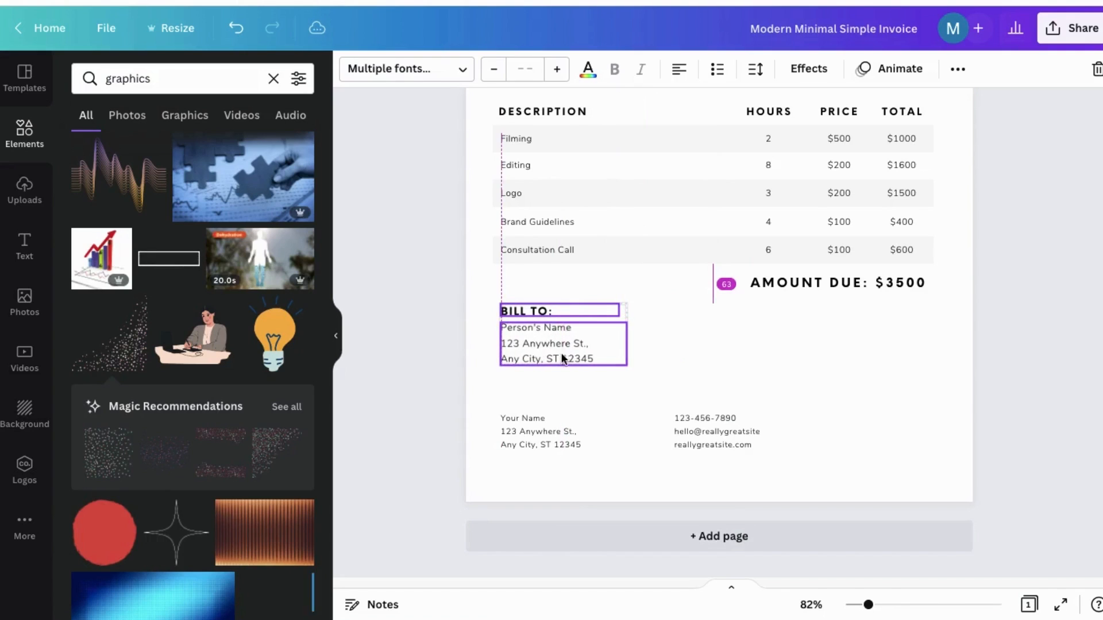
pyautogui.click(544, 419)
pyautogui.press('Delete')
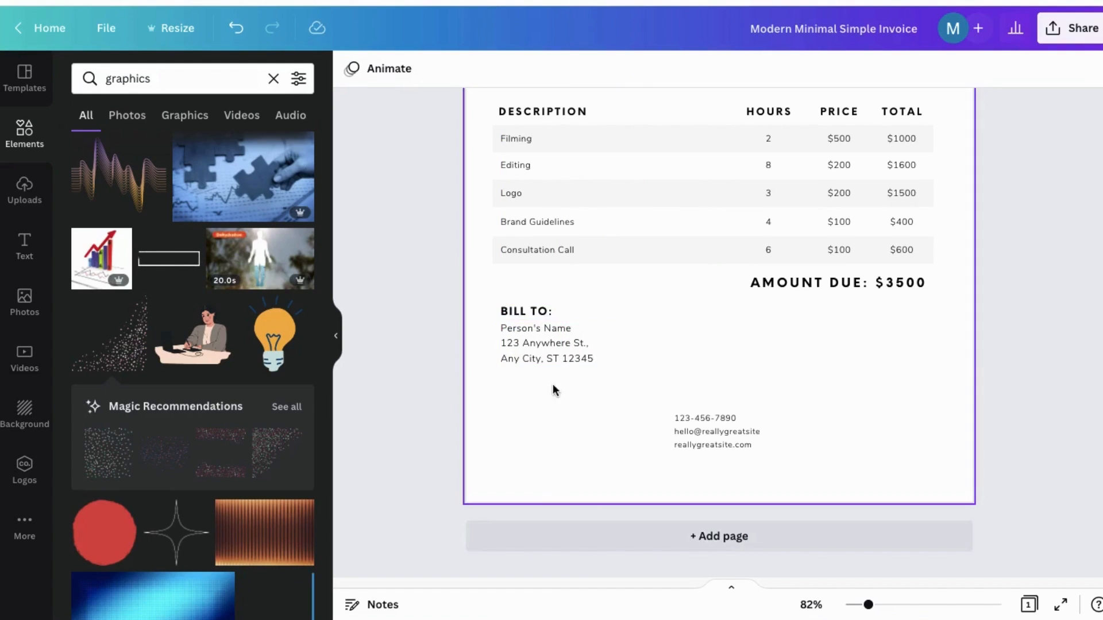
# Change the copied heading to "BANK ACCOUNT INFORMATION" and widen its text box to about 9.4 so it fits on one line.
pyautogui.doubleClick(556, 310)
pyautogui.write('BANK')
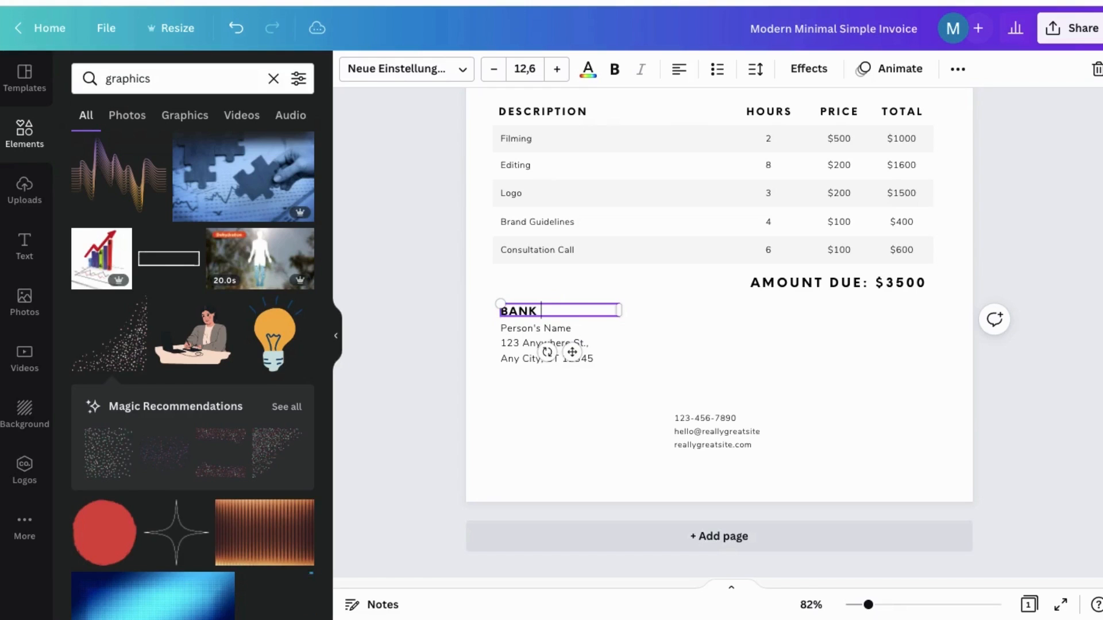
pyautogui.write(' ACCOUNT INFO')
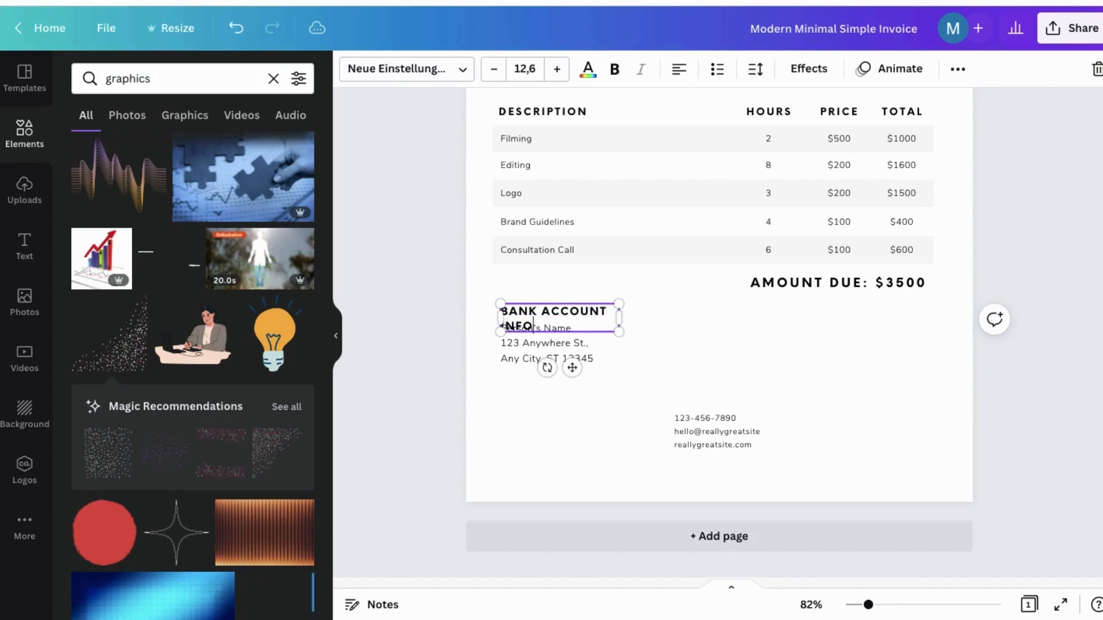
pyautogui.moveTo(622, 309); pyautogui.dragTo(731, 320)
pyautogui.write('RMATION')
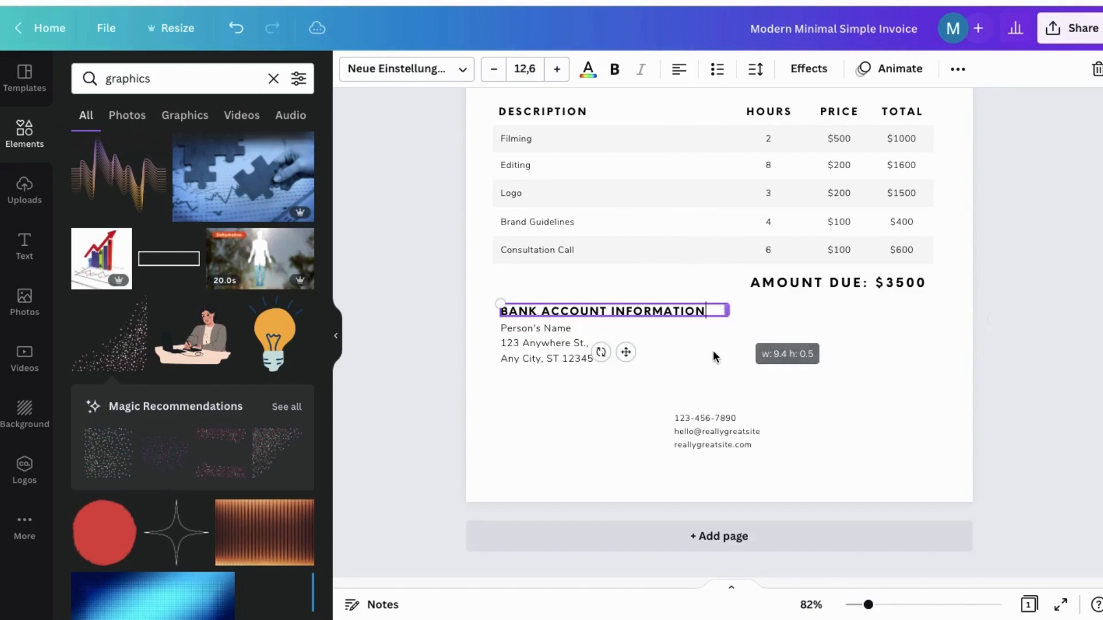
pyautogui.click(713, 351)
# Replace the three lines below the heading with "Bank Name", "Branch Code" and "Your Bank Account Number", and widen the text box for single-line entries.
pyautogui.click(580, 334)
pyautogui.moveTo(576, 331); pyautogui.dragTo(520, 322)
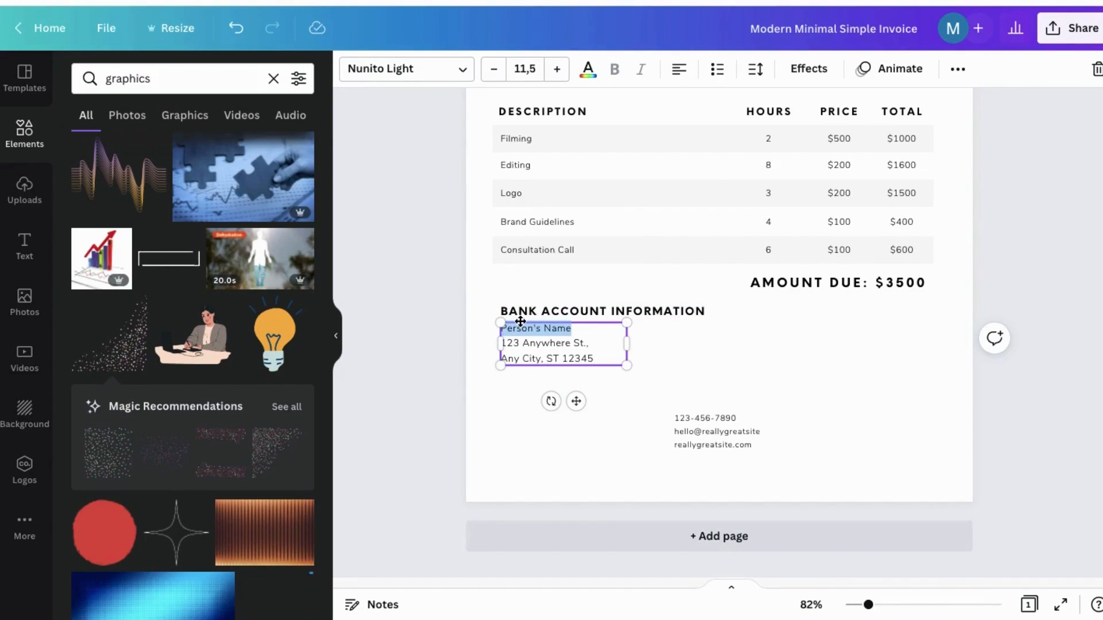
pyautogui.write('Bank')
pyautogui.moveTo(592, 343); pyautogui.dragTo(514, 343)
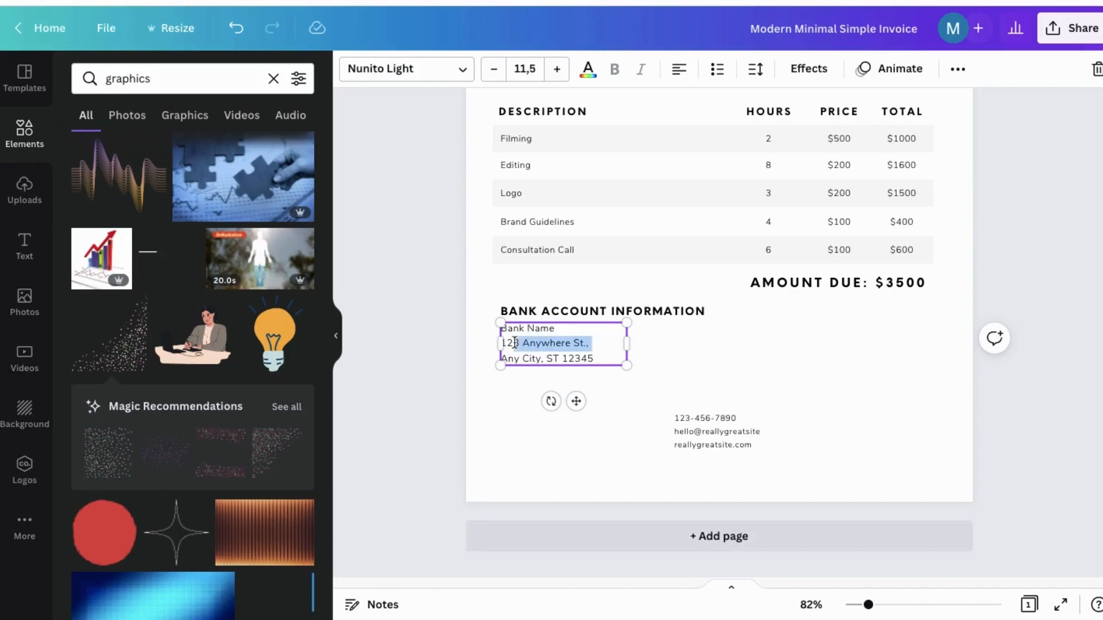
pyautogui.write('Brnac')
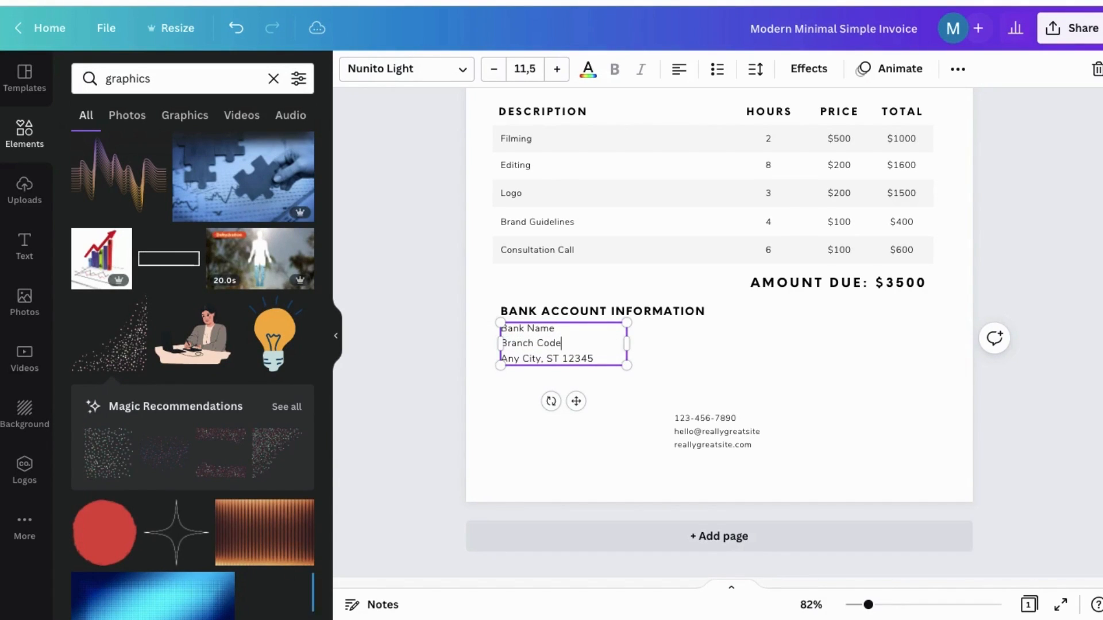
pyautogui.moveTo(612, 353); pyautogui.dragTo(504, 356)
pyautogui.write('Your Bank Accou')
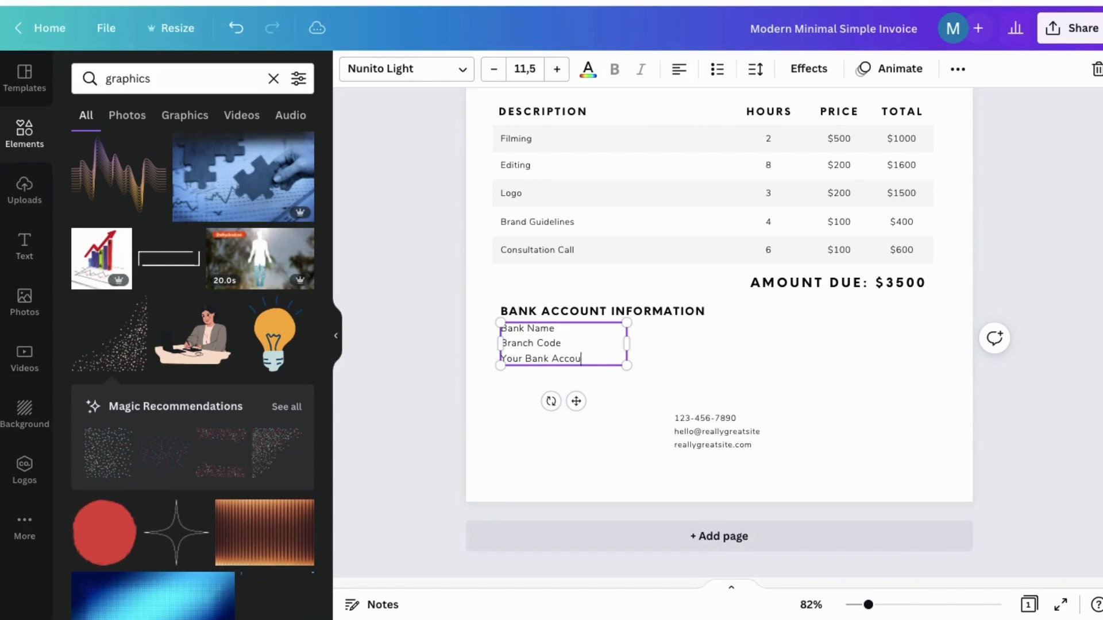
pyautogui.write('ber')
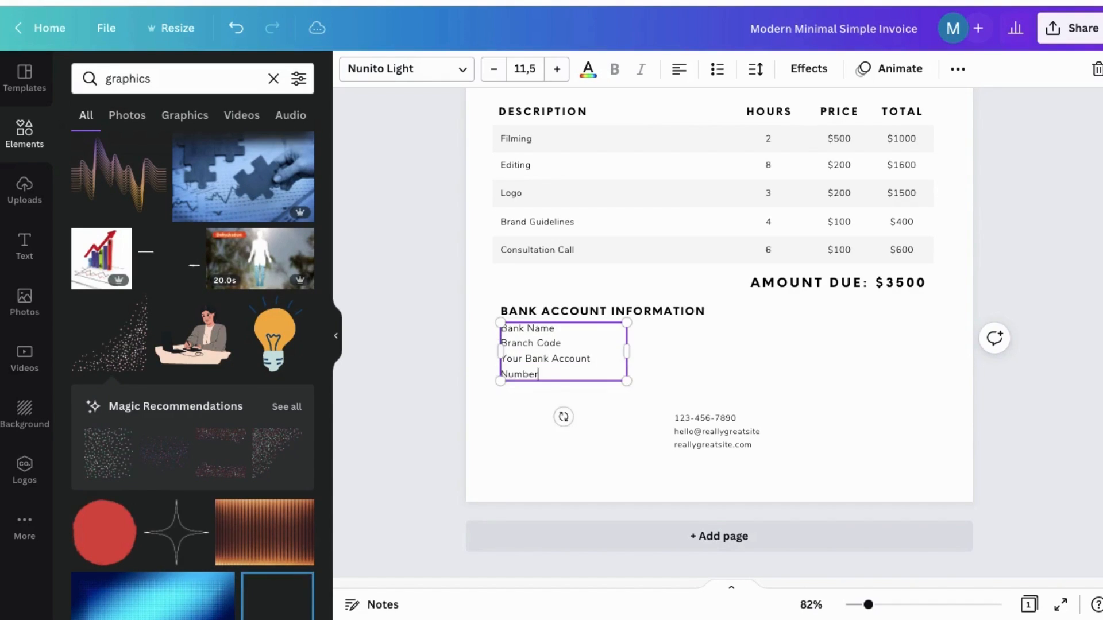
pyautogui.moveTo(632, 350); pyautogui.dragTo(646, 350)
pyautogui.click(746, 352)
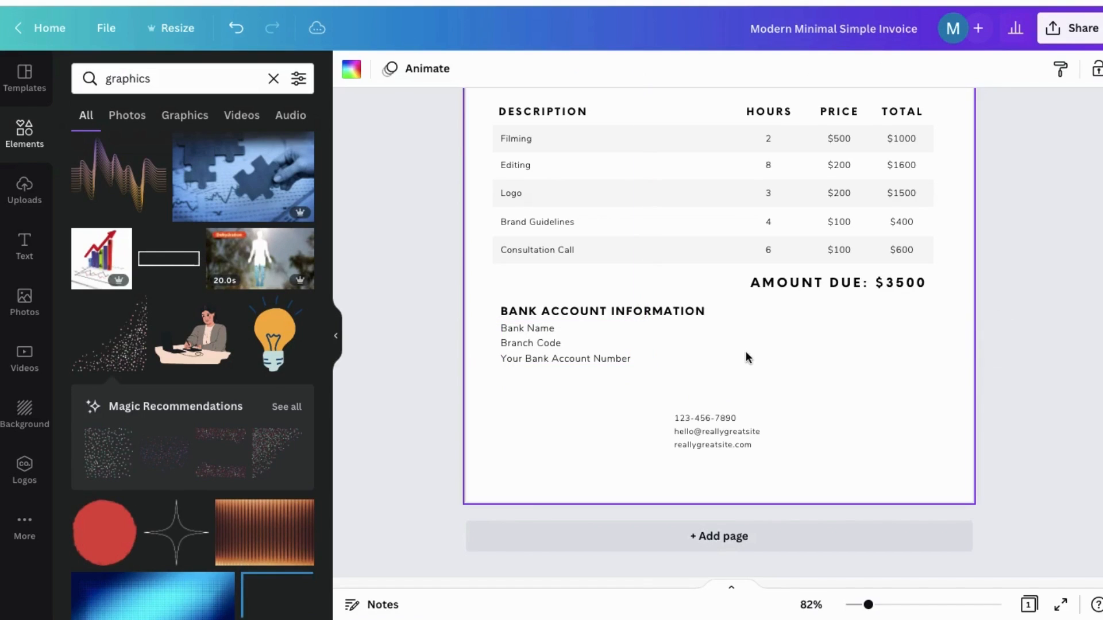
# Copy the footer's contact details block twice and place one copy on each side of the original.
pyautogui.click(726, 416)
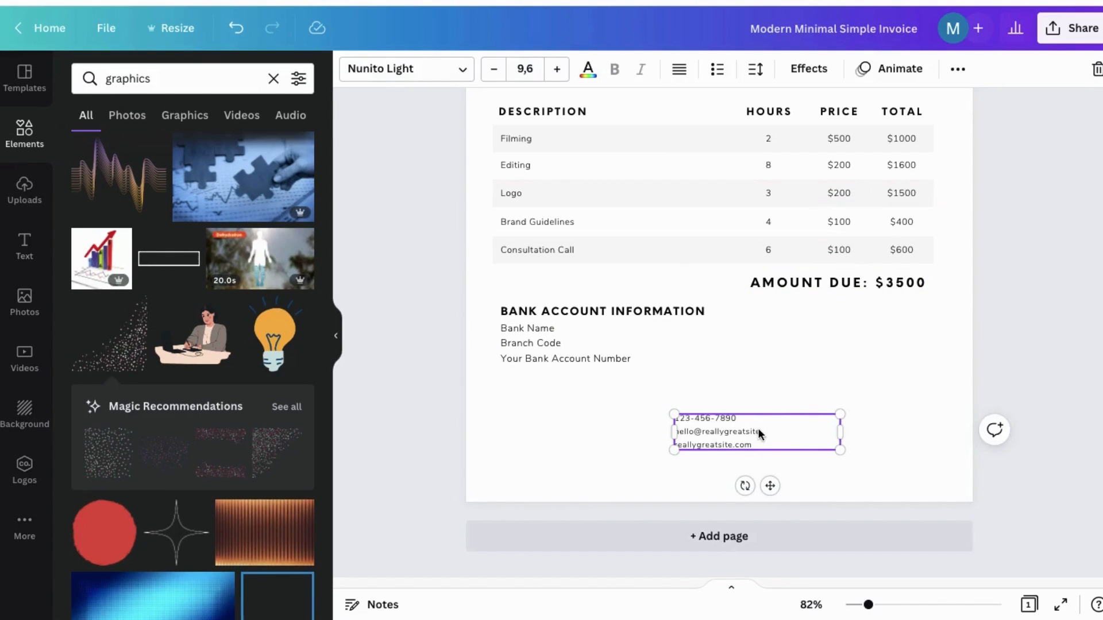
pyautogui.rightClick(756, 429)
pyautogui.click(804, 407)
pyautogui.rightClick(762, 442)
pyautogui.click(804, 406)
pyautogui.rightClick(557, 414)
pyautogui.click(603, 466)
pyautogui.moveTo(603, 465); pyautogui.dragTo(539, 434)
pyautogui.rightClick(792, 387)
pyautogui.click(836, 440)
pyautogui.moveTo(836, 441); pyautogui.dragTo(863, 438)
# Reduce the left copy of the contact details to the phone number and move it lower on the page.
pyautogui.moveTo(569, 415); pyautogui.dragTo(498, 430)
pyautogui.click(588, 442)
pyautogui.press('BackSpace')
pyautogui.click(533, 453)
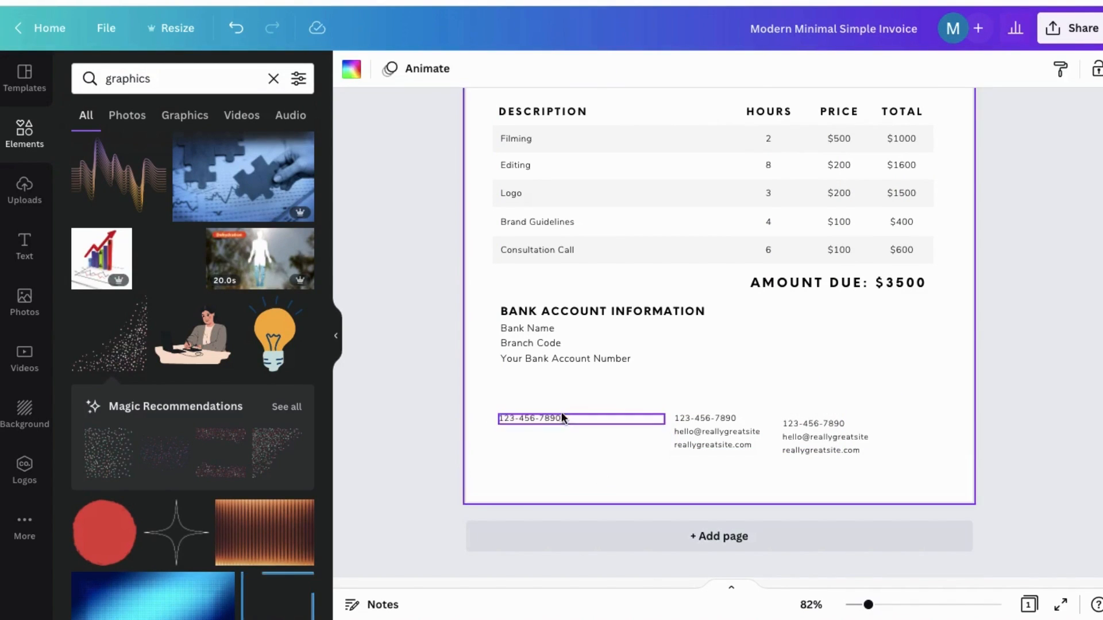
pyautogui.moveTo(562, 419); pyautogui.dragTo(557, 453)
# Remove the phone number and website lines from the middle contact block, leaving only the e-mail address.
pyautogui.moveTo(764, 440); pyautogui.dragTo(679, 431)
pyautogui.click(758, 447)
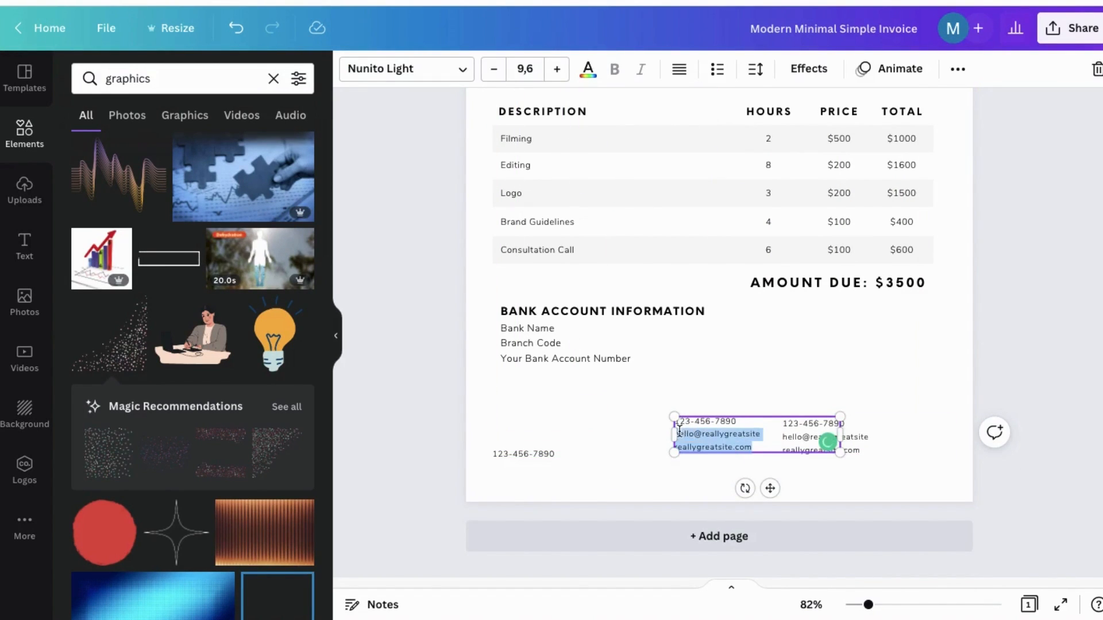
pyautogui.press('BackSpace')
pyautogui.hotkey('ctrl', 'z')
pyautogui.moveTo(761, 435); pyautogui.dragTo(675, 421)
pyautogui.press('BackSpace')
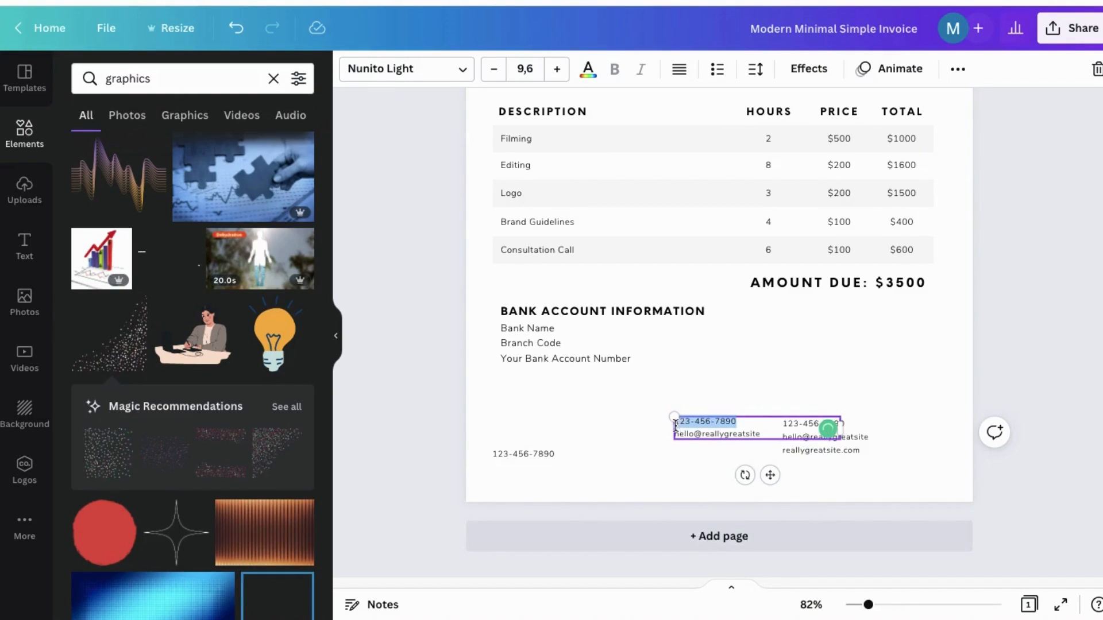
pyautogui.press('BackSpace')
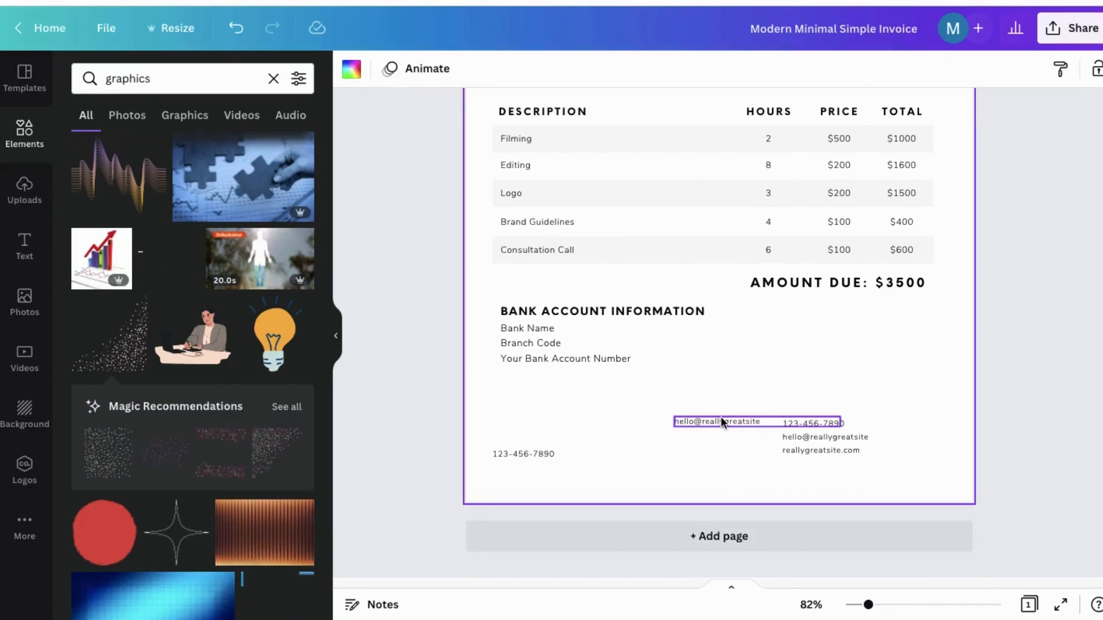
# Trim the right contact block to its website line and line up all three contact entries in a row near the page's lower edge.
pyautogui.moveTo(720, 416); pyautogui.dragTo(682, 448)
pyautogui.moveTo(827, 444); pyautogui.dragTo(846, 464)
pyautogui.click(920, 442)
pyautogui.press('BackSpace')
pyautogui.moveTo(717, 451); pyautogui.dragTo(754, 468)
pyautogui.moveTo(526, 452); pyautogui.dragTo(550, 465)
pyautogui.click(808, 392)
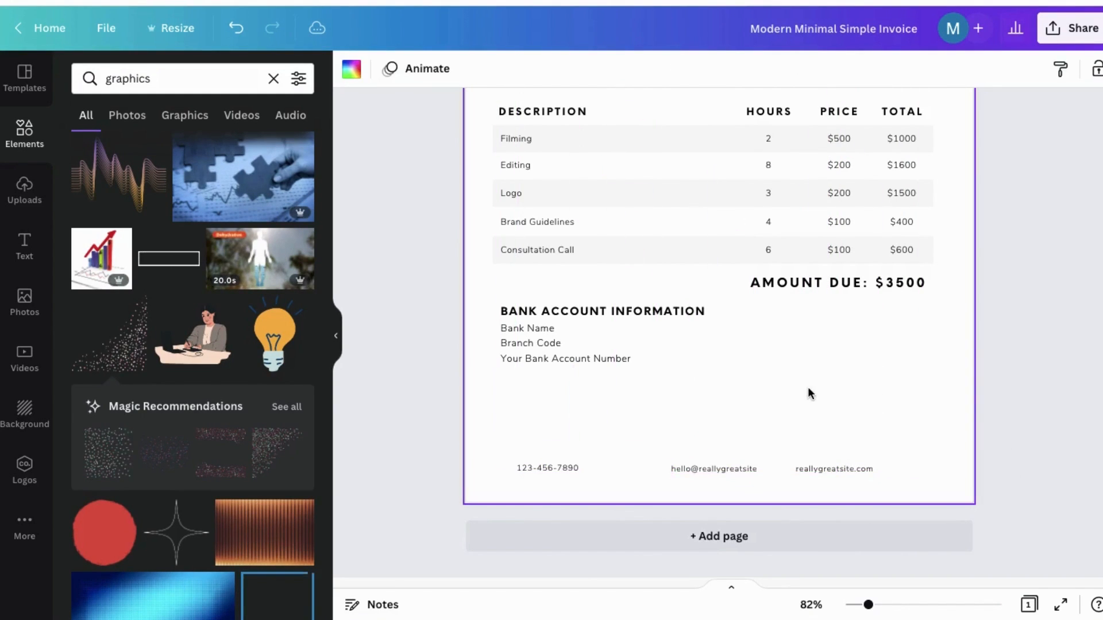
# Copy the grey bar of the Consultation Call row onto the footer contact row and stretch it past both page edges.
pyautogui.click(749, 262)
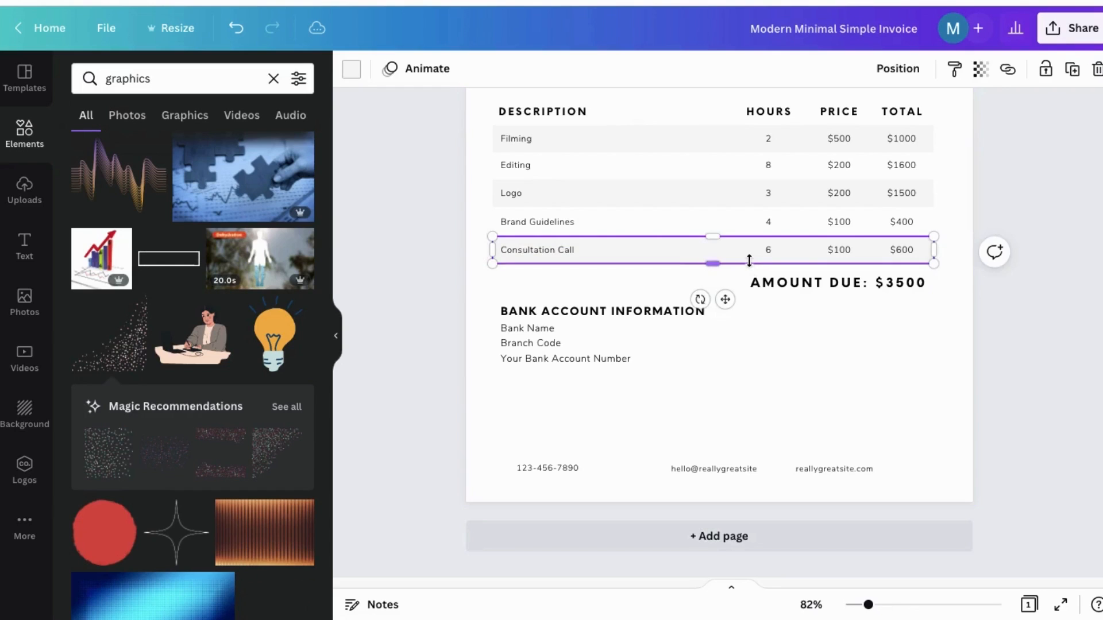
pyautogui.click(761, 412)
pyautogui.press('super+v')
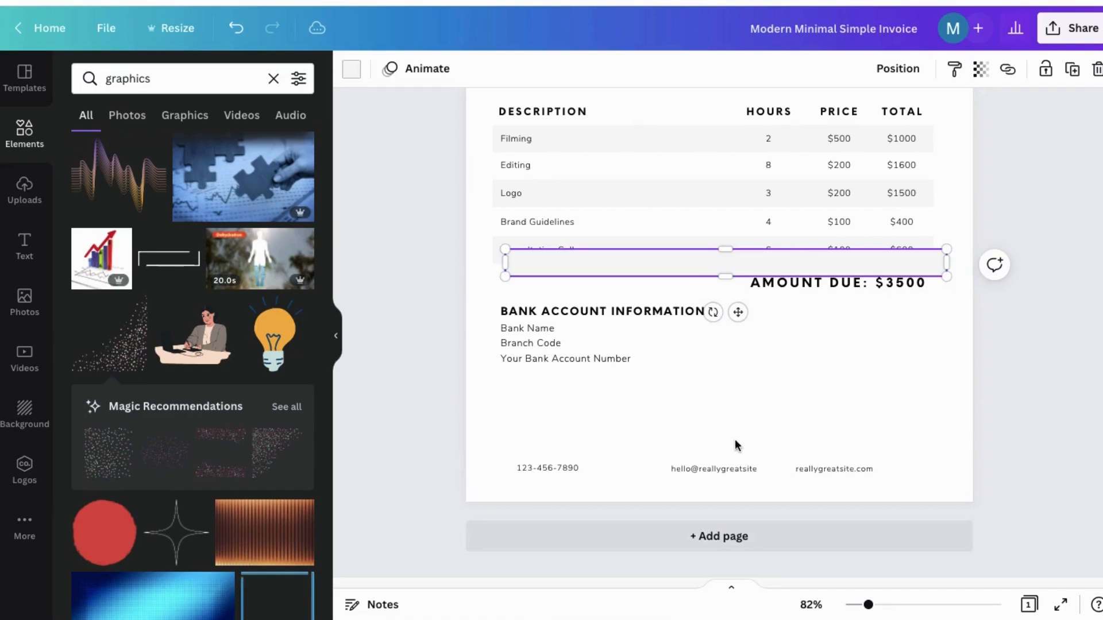
pyautogui.moveTo(755, 266); pyautogui.dragTo(699, 473)
pyautogui.moveTo(893, 474); pyautogui.dragTo(980, 475)
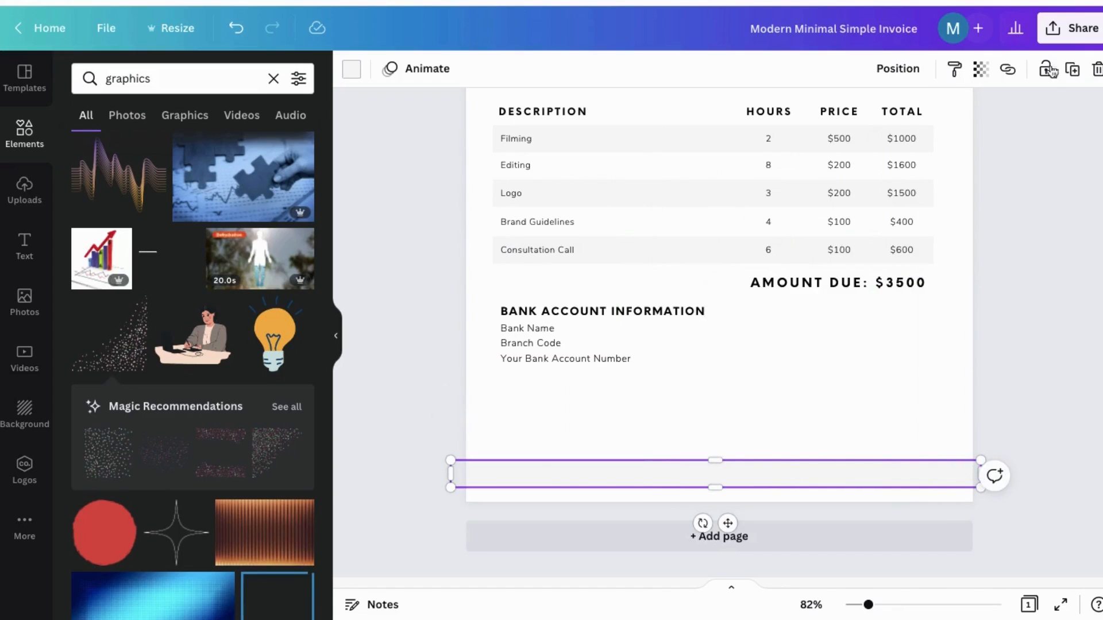
# Send the footer's grey bar to the back, behind the contact entries.
pyautogui.click(897, 69)
pyautogui.click(839, 147)
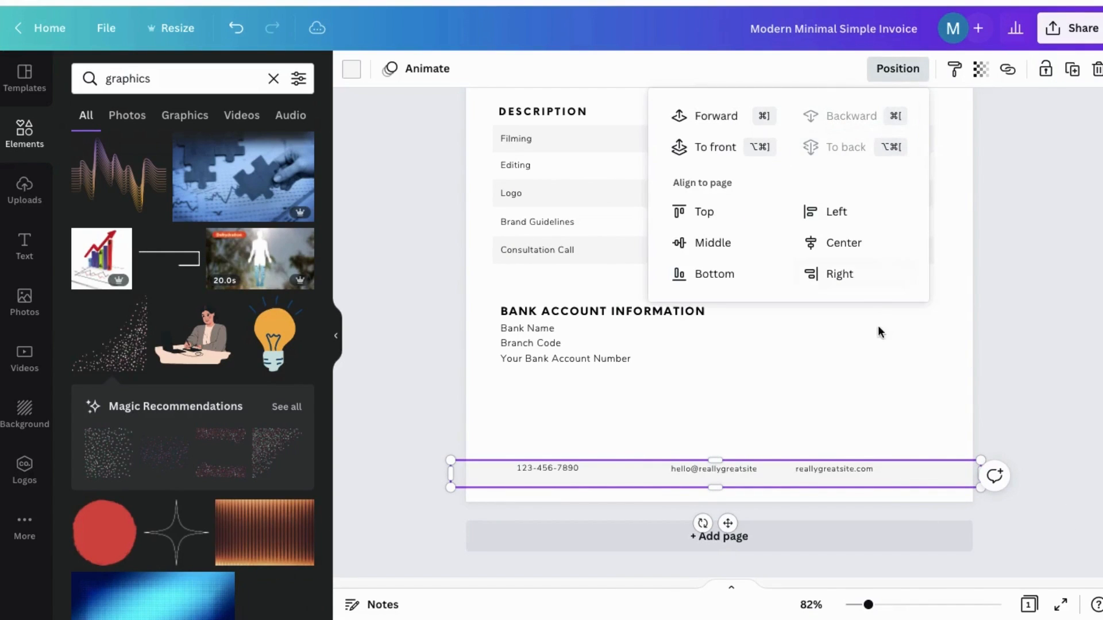
pyautogui.click(887, 331)
# Narrow the footer's contact text boxes and space the phone, e-mail and website entries evenly along the middle of the grey bar.
pyautogui.click(854, 469)
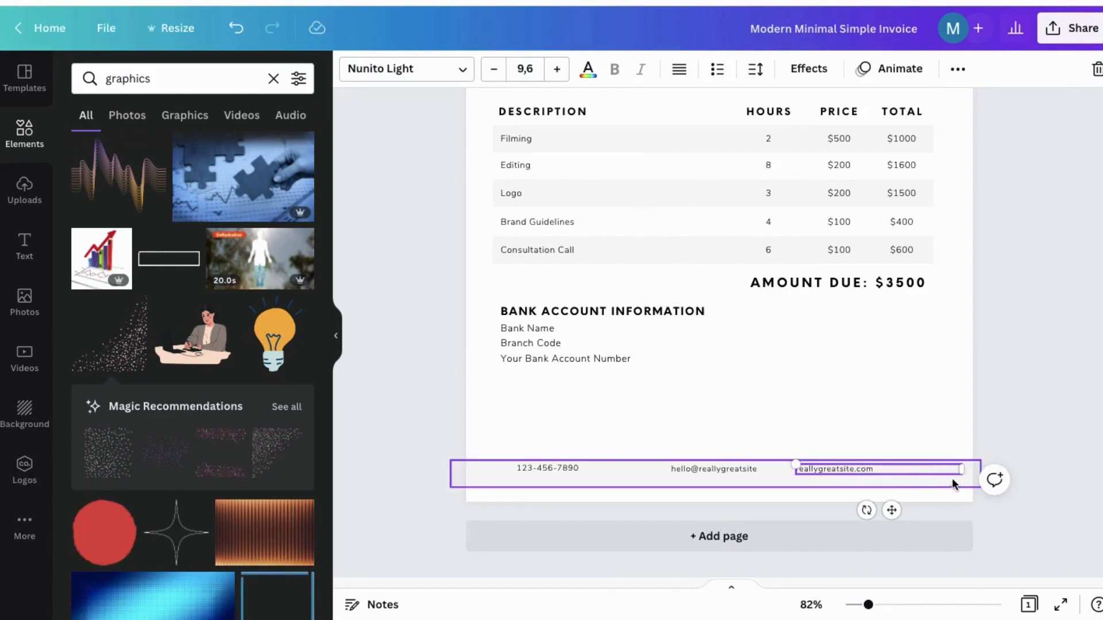
pyautogui.moveTo(962, 469); pyautogui.dragTo(876, 474)
pyautogui.click(735, 463)
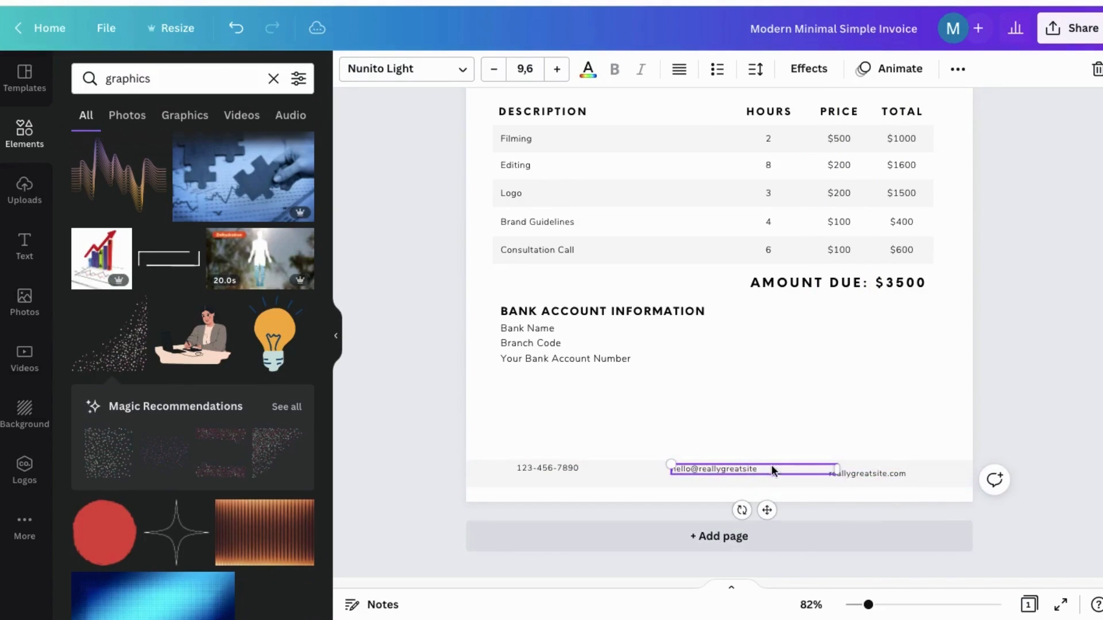
pyautogui.moveTo(769, 469); pyautogui.dragTo(588, 465)
pyautogui.click(626, 474)
pyautogui.moveTo(581, 468); pyautogui.dragTo(591, 472)
pyautogui.click(802, 419)
# Copy the footer's grey bar onto the BILL TO and PAYABLE TO section and stretch it to about 3.6 high.
pyautogui.scroll(5, 896, 391)
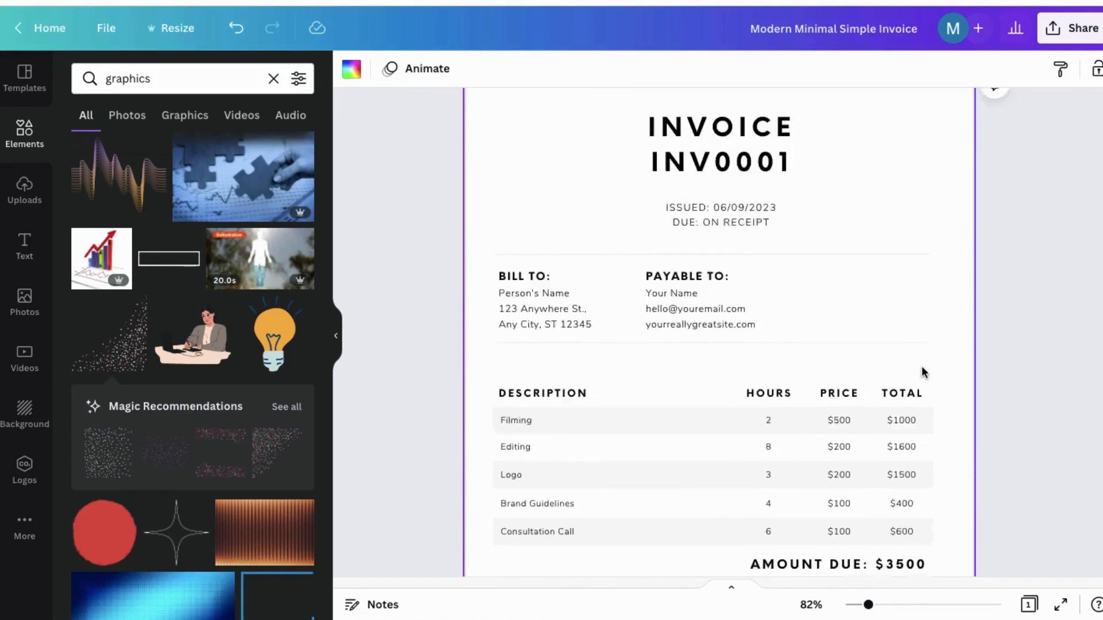
pyautogui.scroll(1, 974, 224)
pyautogui.scroll(-5, 786, 503)
pyautogui.click(815, 495)
pyautogui.scroll(5, 844, 474)
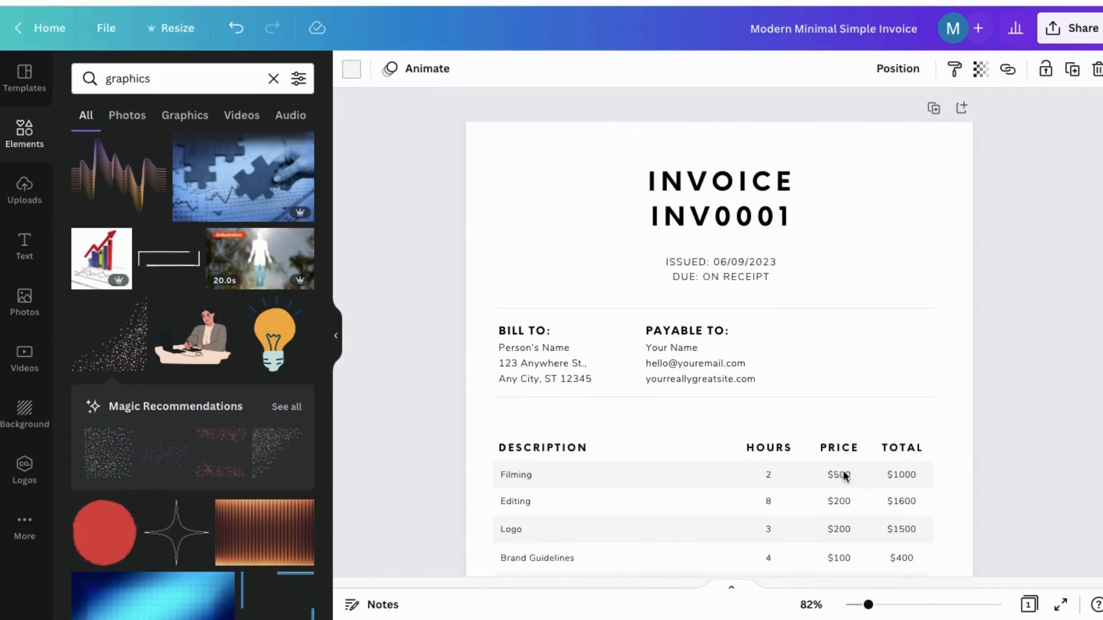
pyautogui.click(897, 345)
pyautogui.moveTo(898, 356); pyautogui.dragTo(828, 333)
pyautogui.moveTo(721, 346); pyautogui.dragTo(730, 407)
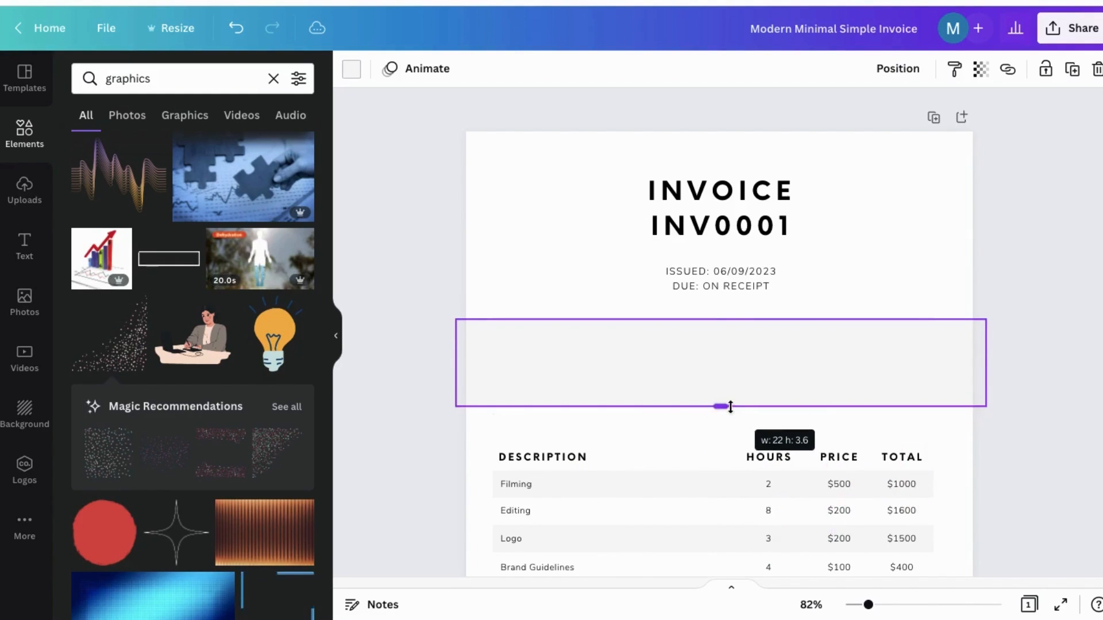
# Send the grey band over the billing section to the back, behind its text.
pyautogui.click(897, 69)
pyautogui.click(849, 148)
pyautogui.click(954, 212)
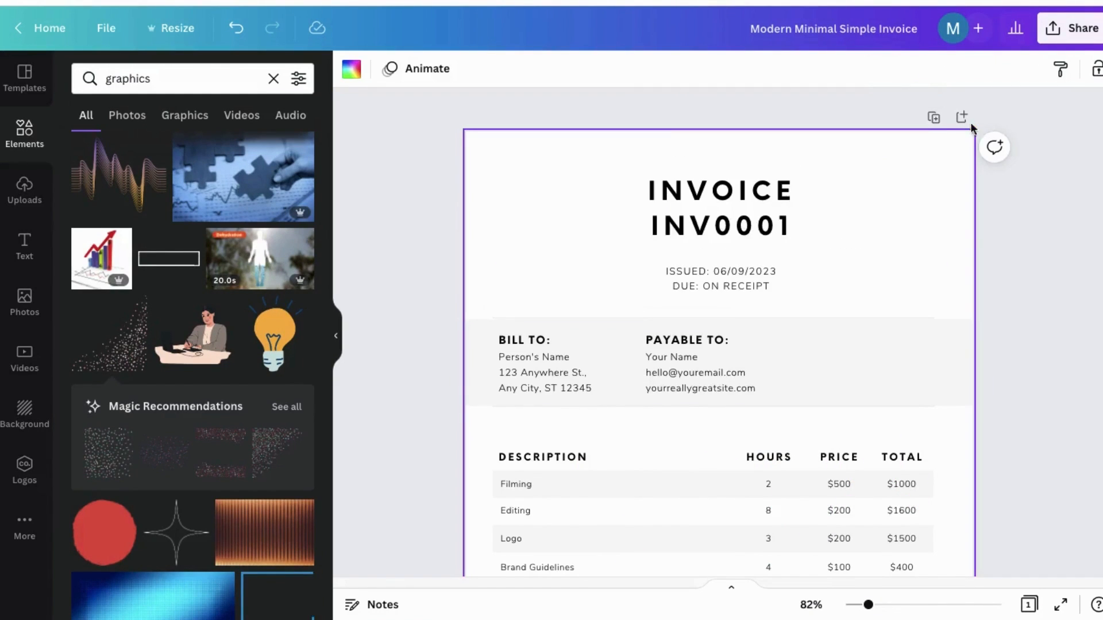
pyautogui.scroll(-5, 932, 274)
pyautogui.scroll(5, 976, 330)
pyautogui.click(977, 333)
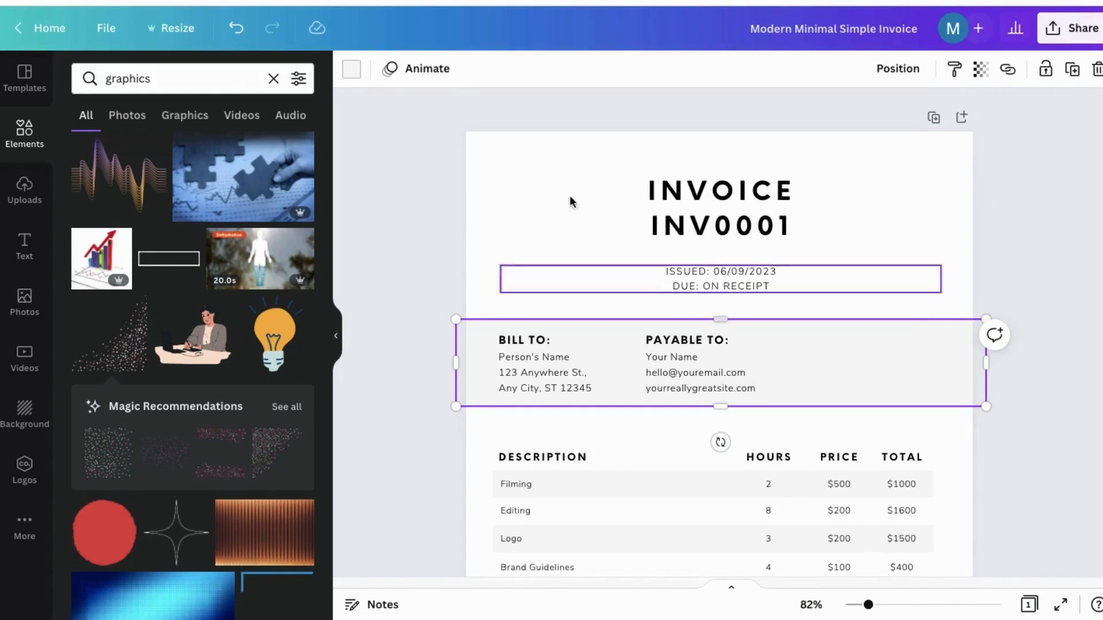
pyautogui.click(352, 70)
pyautogui.press('Escape')
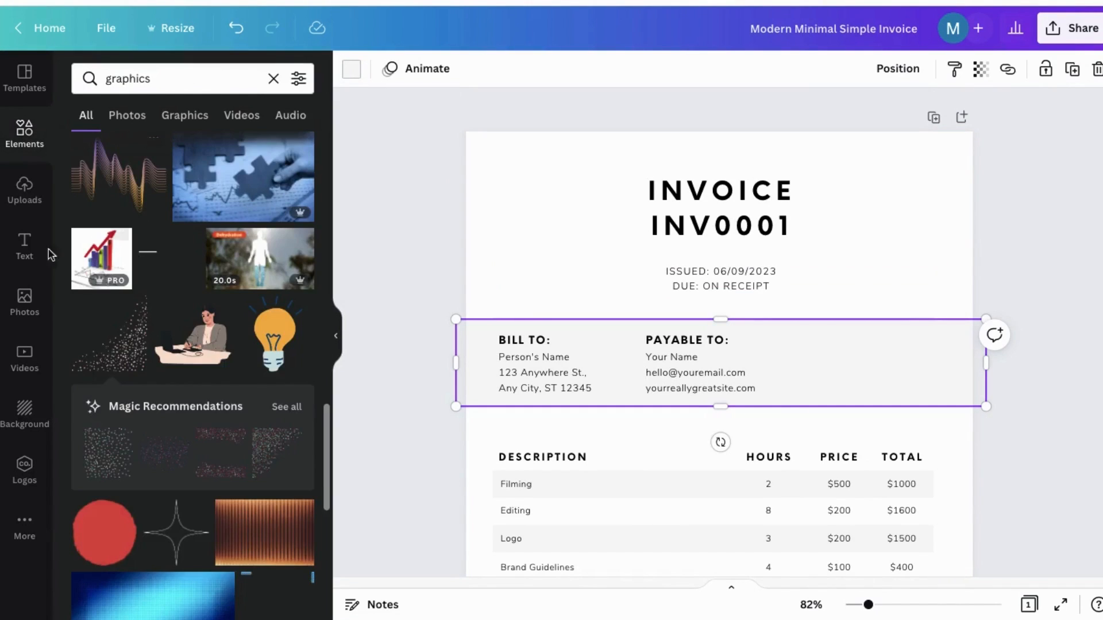
# Search the photos for "pink" and place the first cloudy pink photo over the invoice heading as a colour source.
pyautogui.click(19, 308)
pyautogui.click(190, 79)
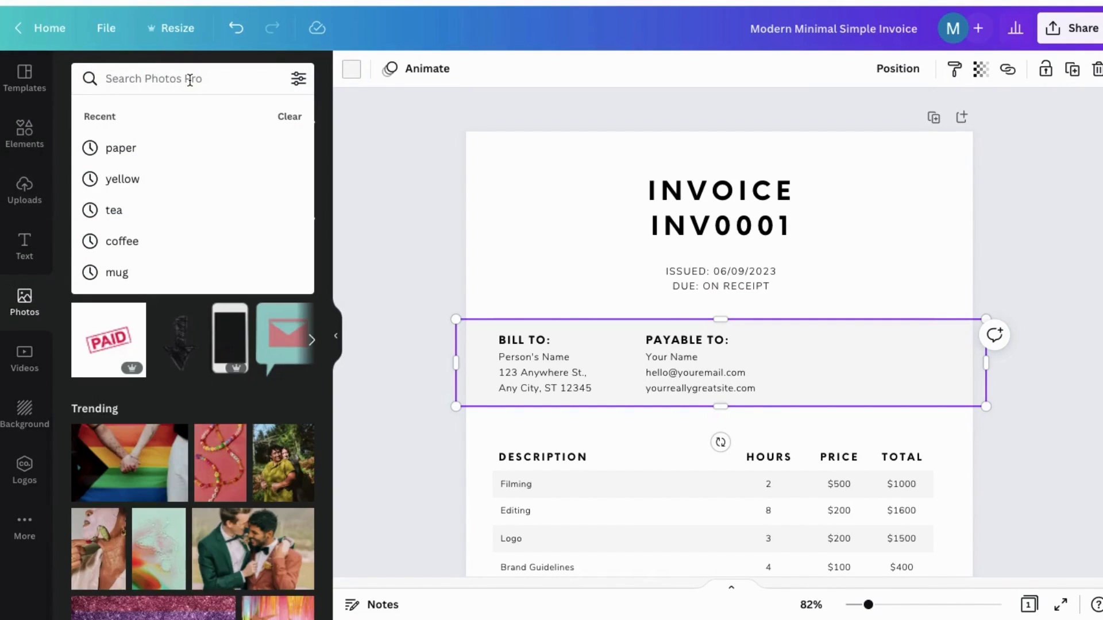
pyautogui.write('pink')
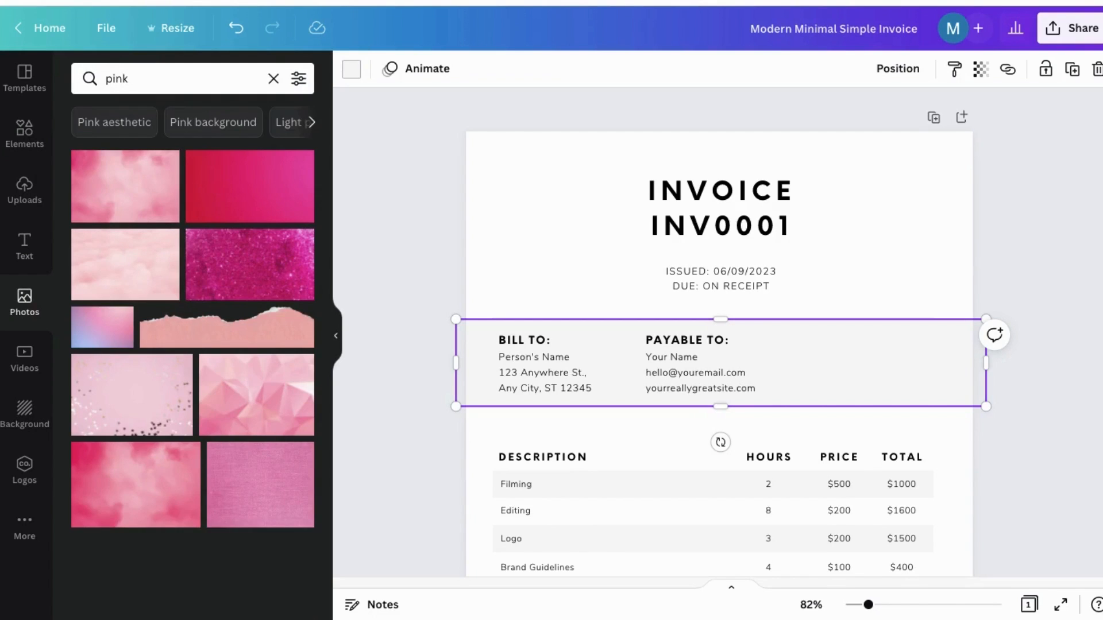
pyautogui.click(136, 199)
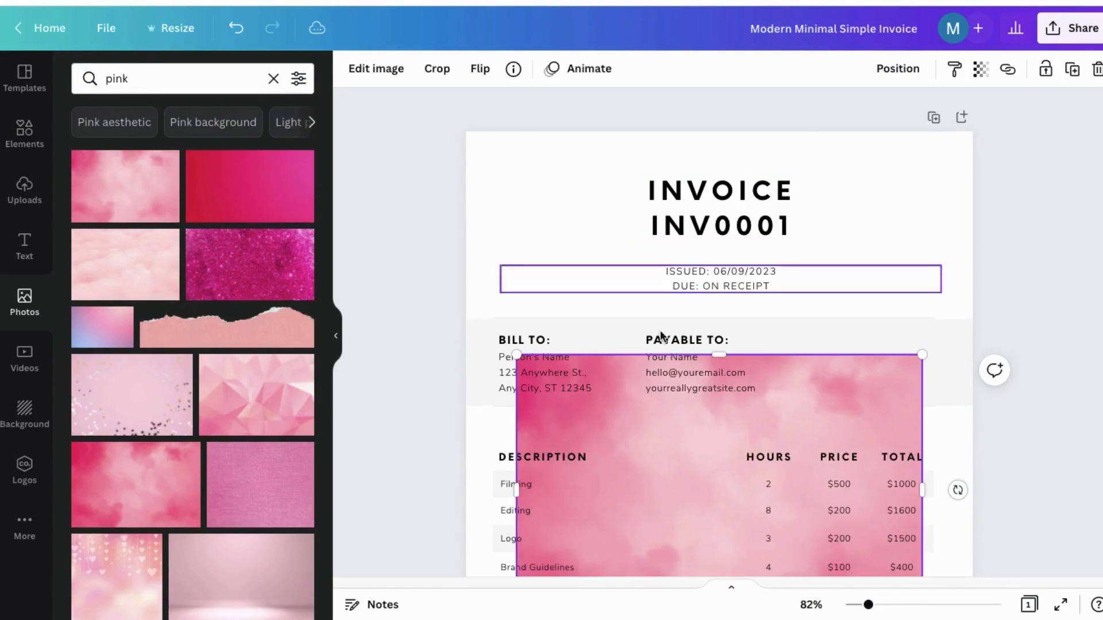
pyautogui.moveTo(684, 456); pyautogui.dragTo(538, 131)
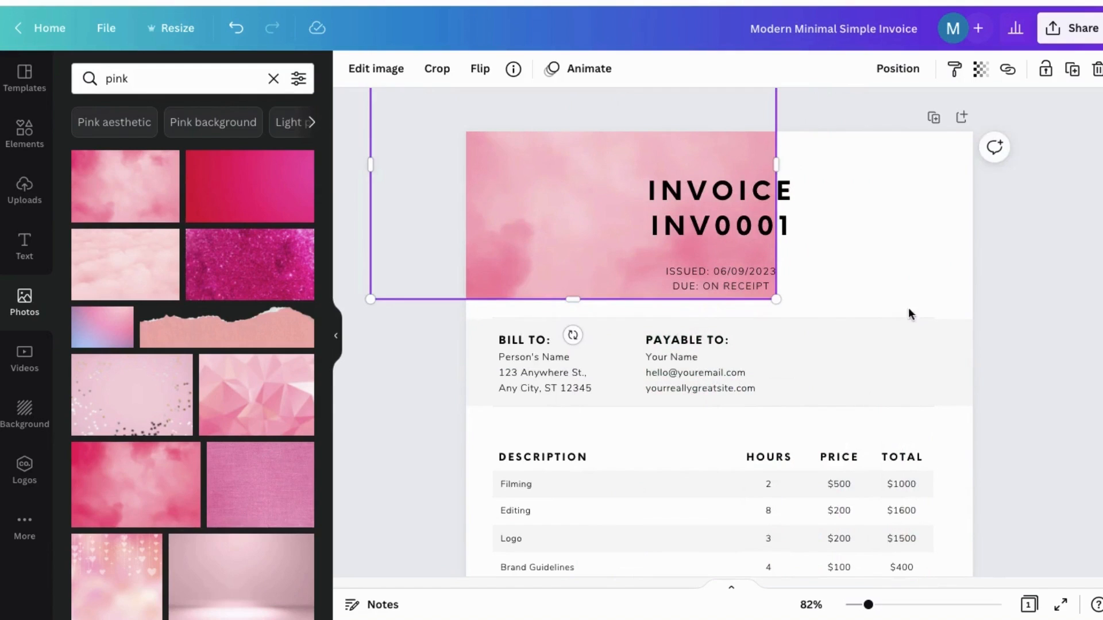
# Fill the billing section's band with the lightest pink from the photo's colours and delete the photo.
pyautogui.click(900, 358)
pyautogui.click(351, 79)
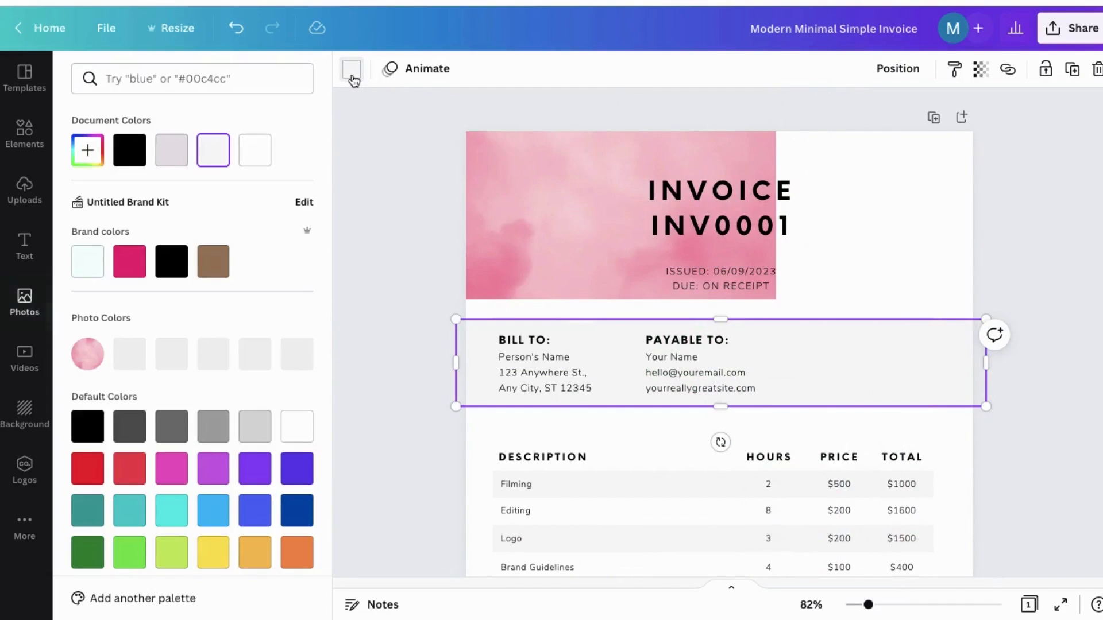
pyautogui.click(213, 355)
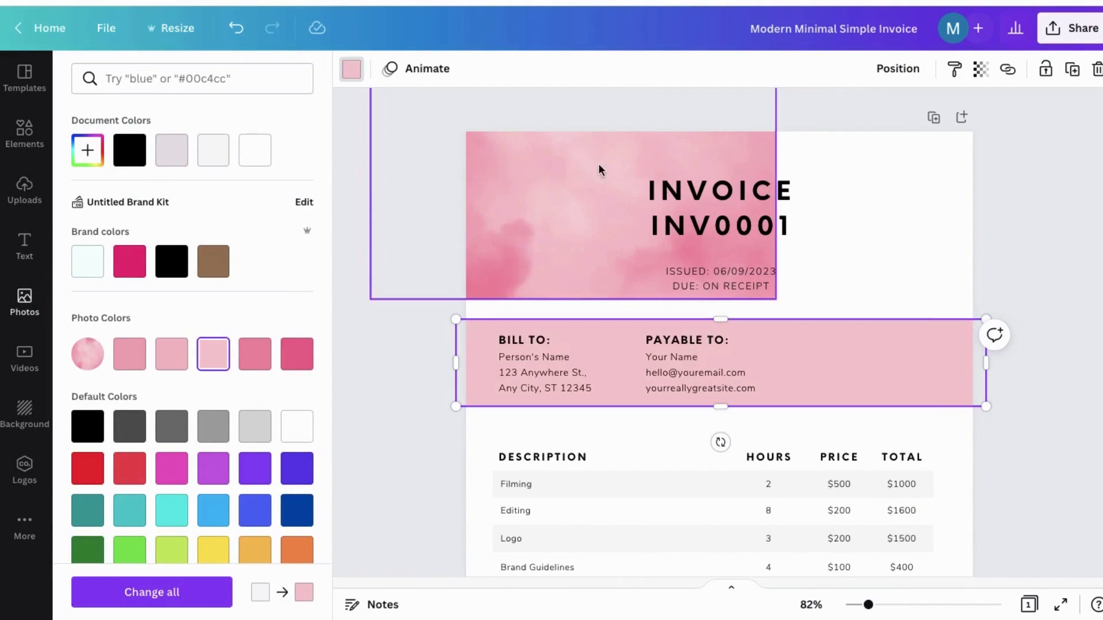
pyautogui.click(516, 185)
pyautogui.press('Delete')
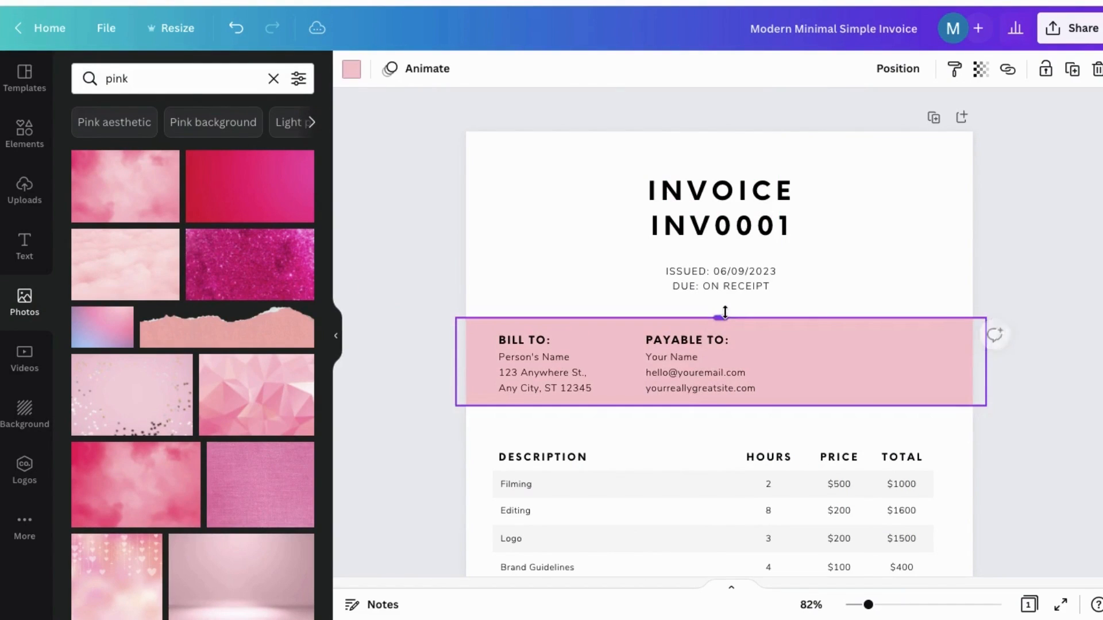
pyautogui.click(841, 293)
# Recolour the grey bars of the Filming, Logo and Consultation Call rows with the same light pink document colour.
pyautogui.scroll(-3, 869, 288)
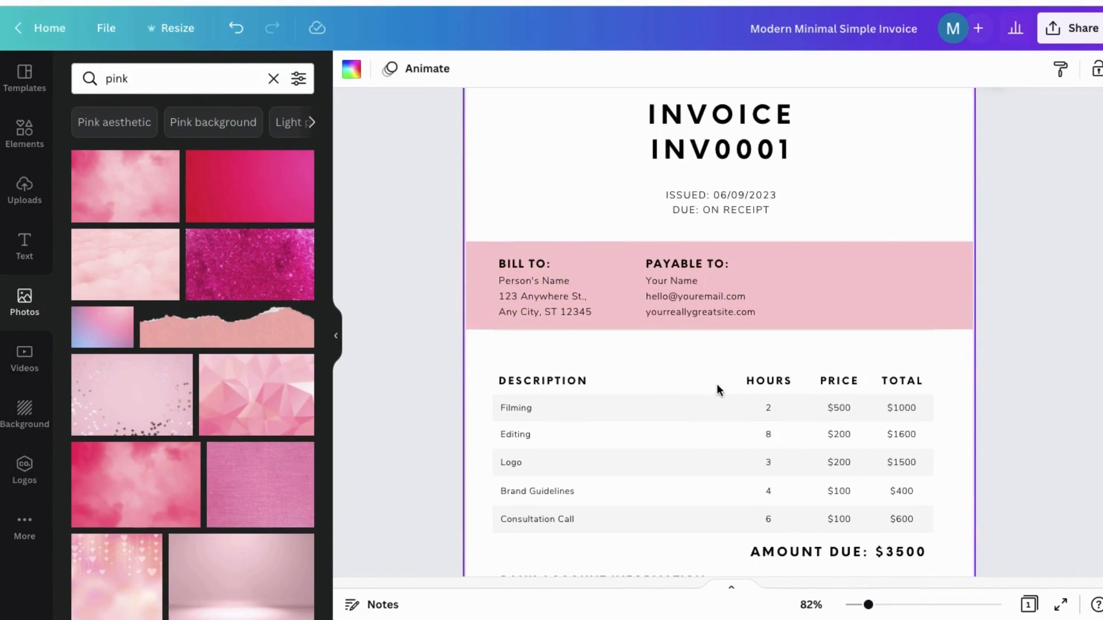
pyautogui.click(726, 408)
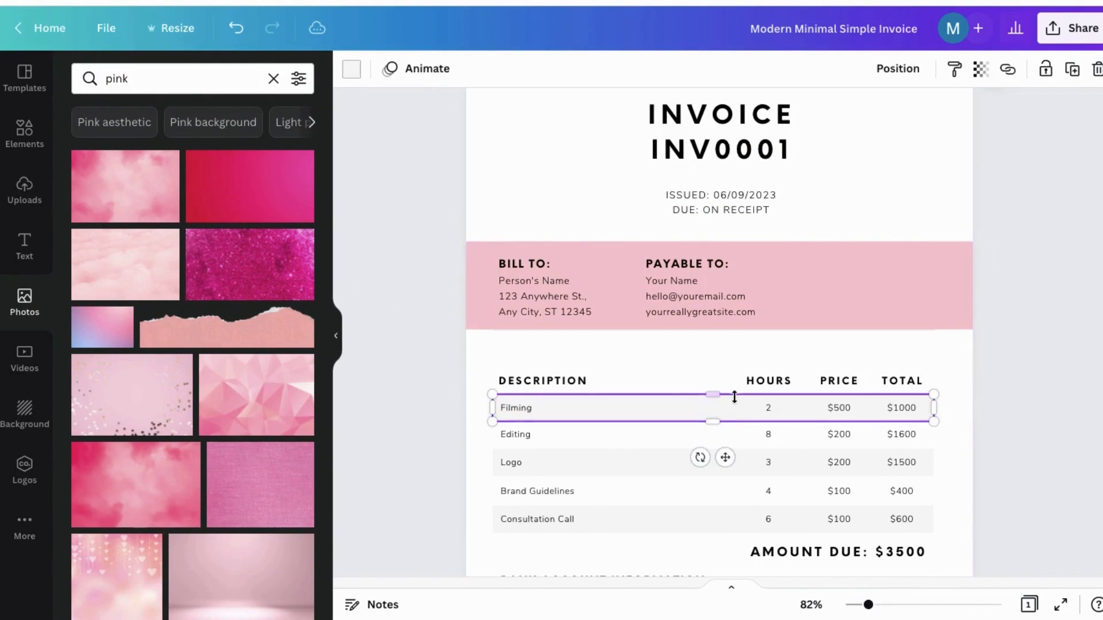
pyautogui.click(351, 69)
pyautogui.click(254, 150)
pyautogui.click(873, 201)
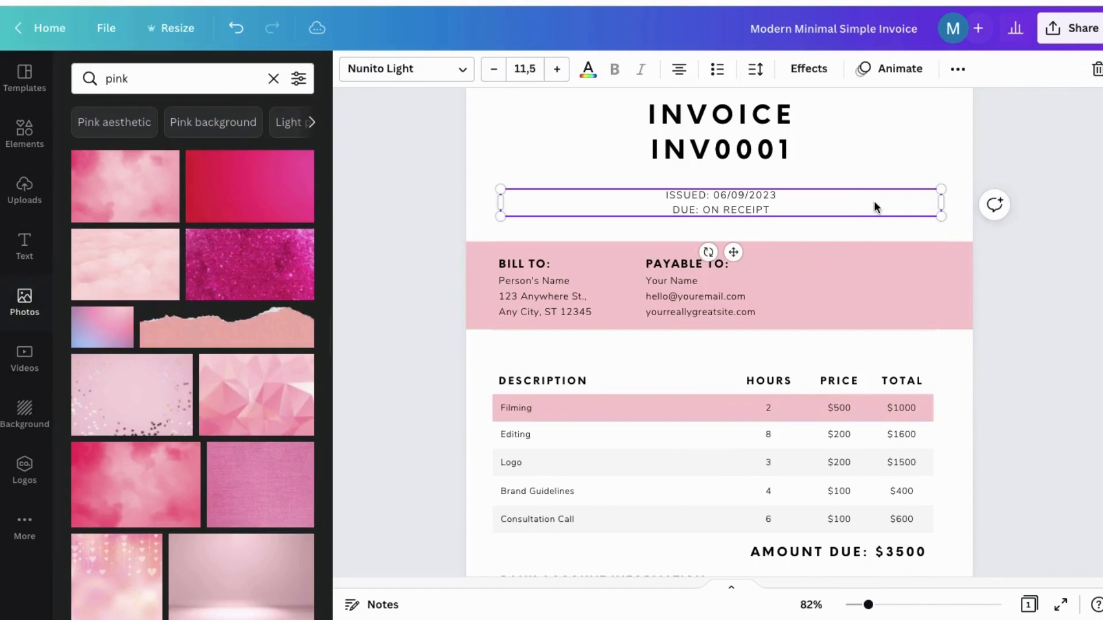
pyautogui.scroll(-4, 874, 201)
pyautogui.click(729, 351)
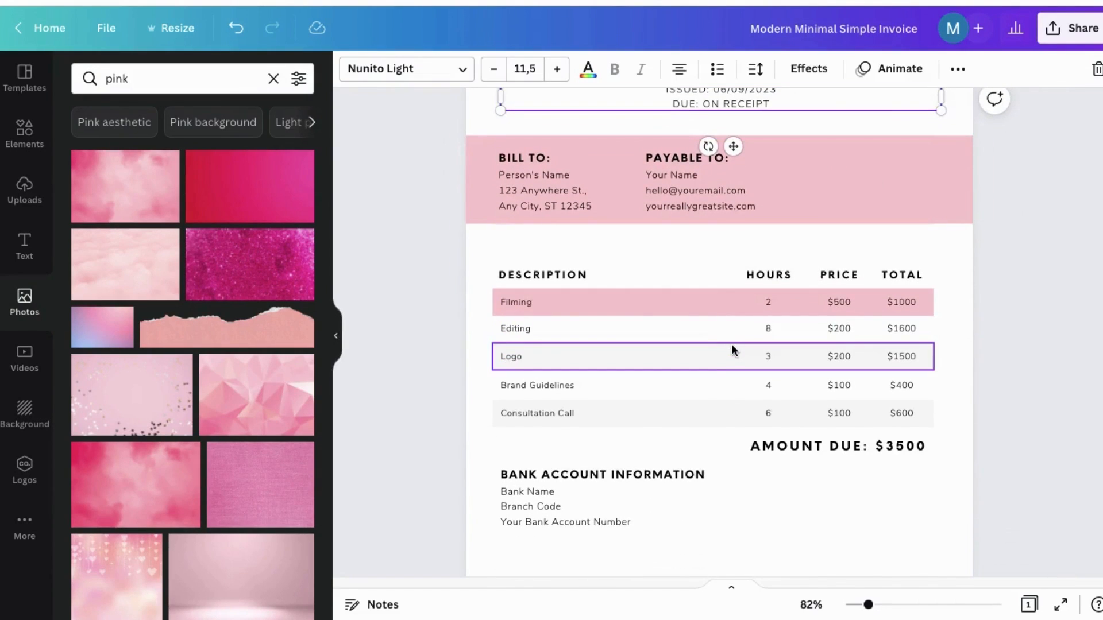
pyautogui.click(357, 69)
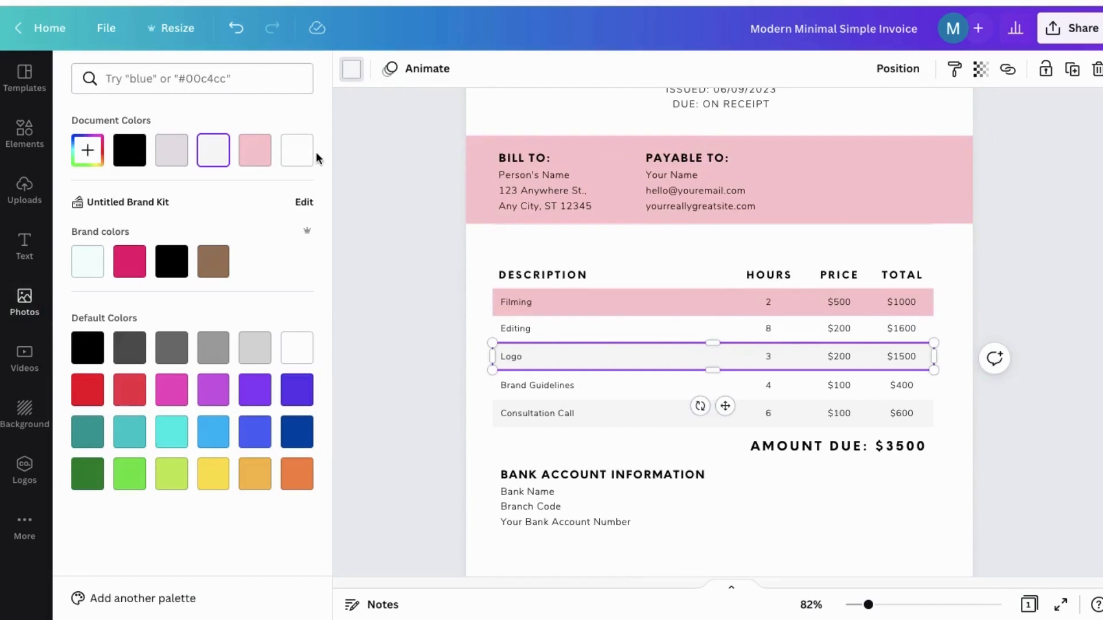
pyautogui.click(254, 150)
pyautogui.click(750, 412)
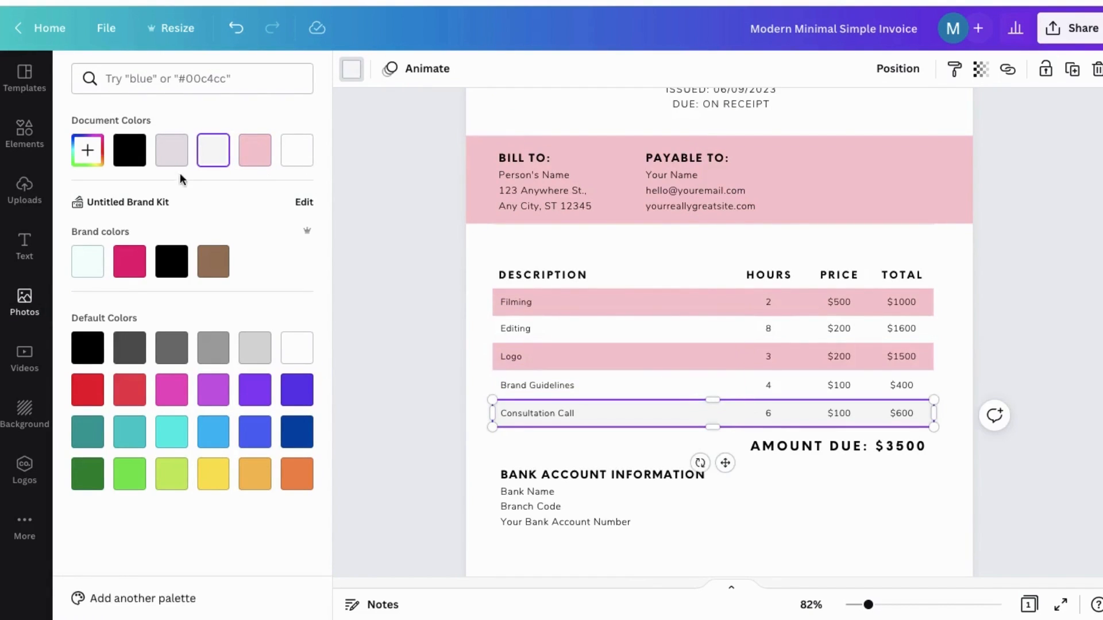
pyautogui.click(254, 150)
pyautogui.click(892, 511)
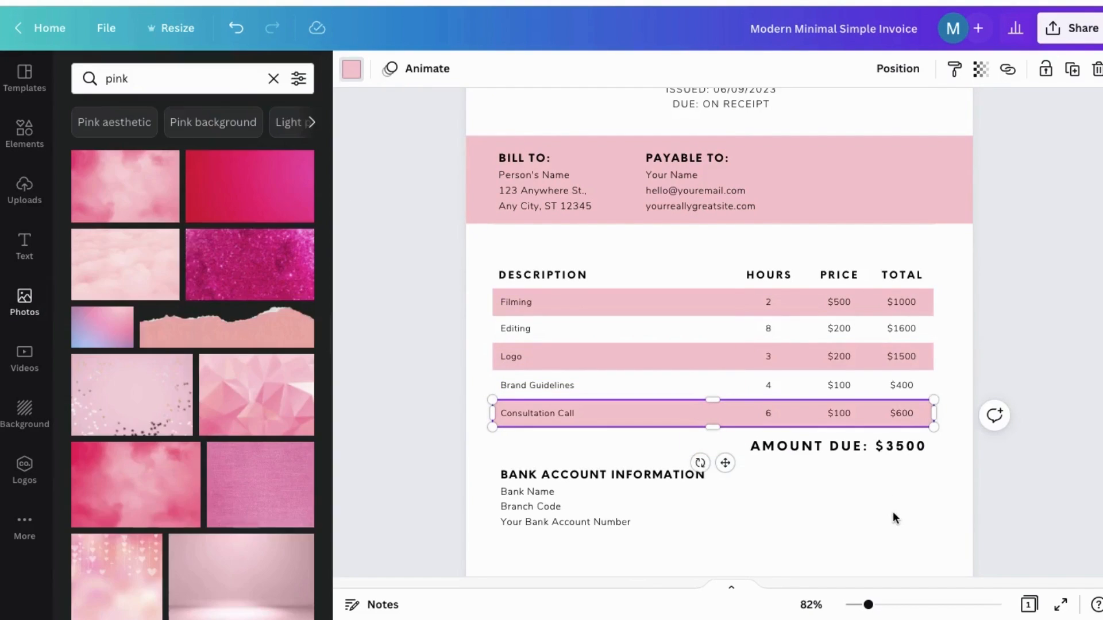
# Fill the footer's grey bar with the light pink document colour.
pyautogui.scroll(-3, 911, 456)
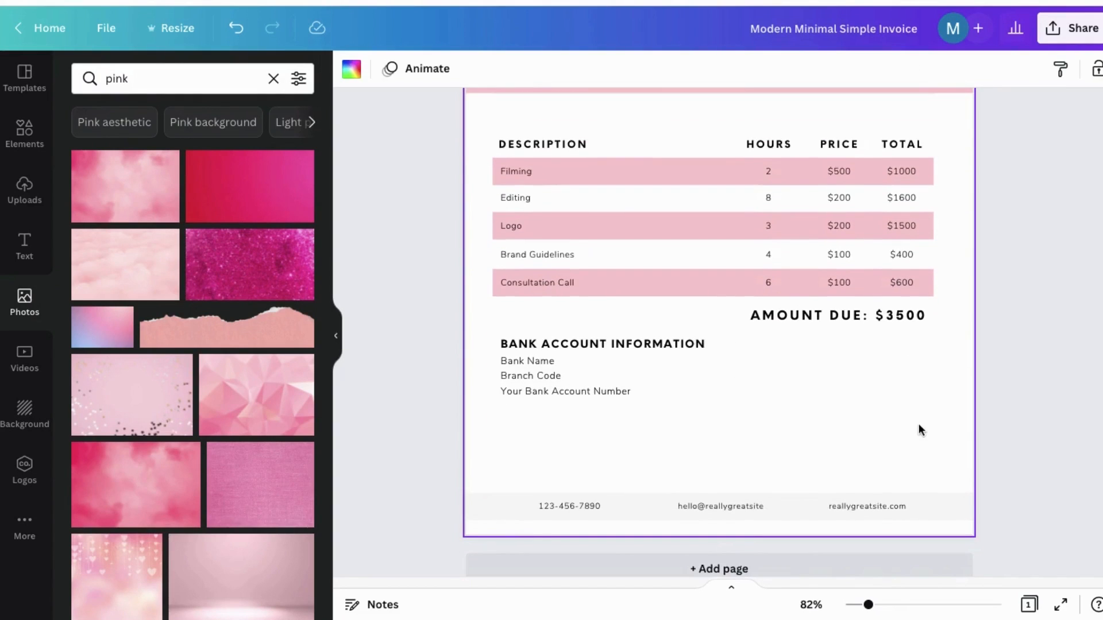
pyautogui.click(970, 520)
pyautogui.click(351, 69)
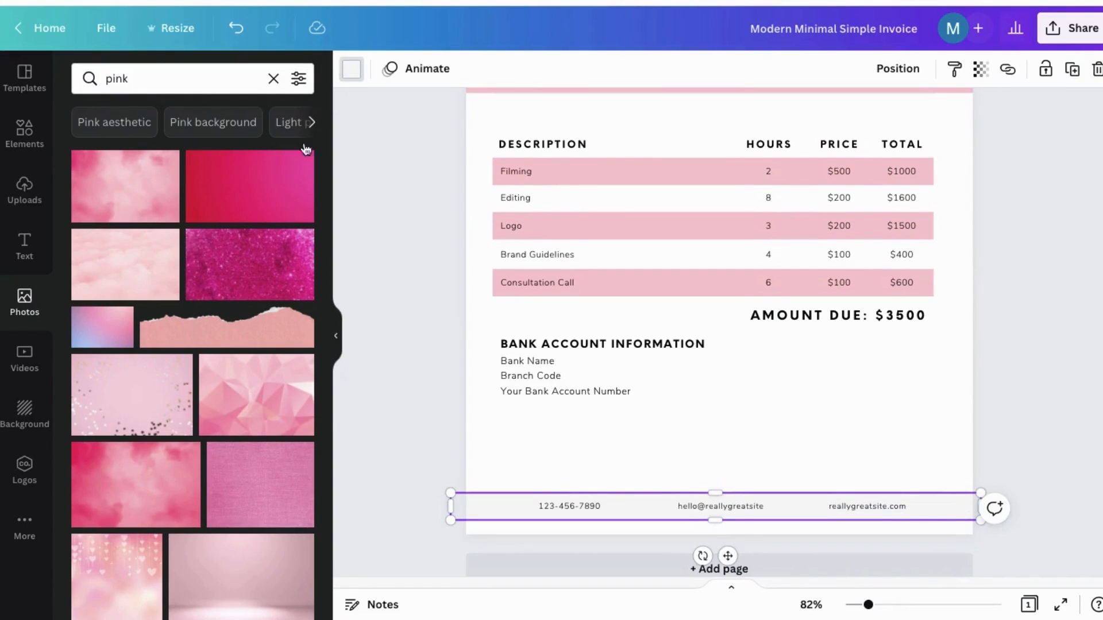
pyautogui.click(254, 150)
pyautogui.press('Escape')
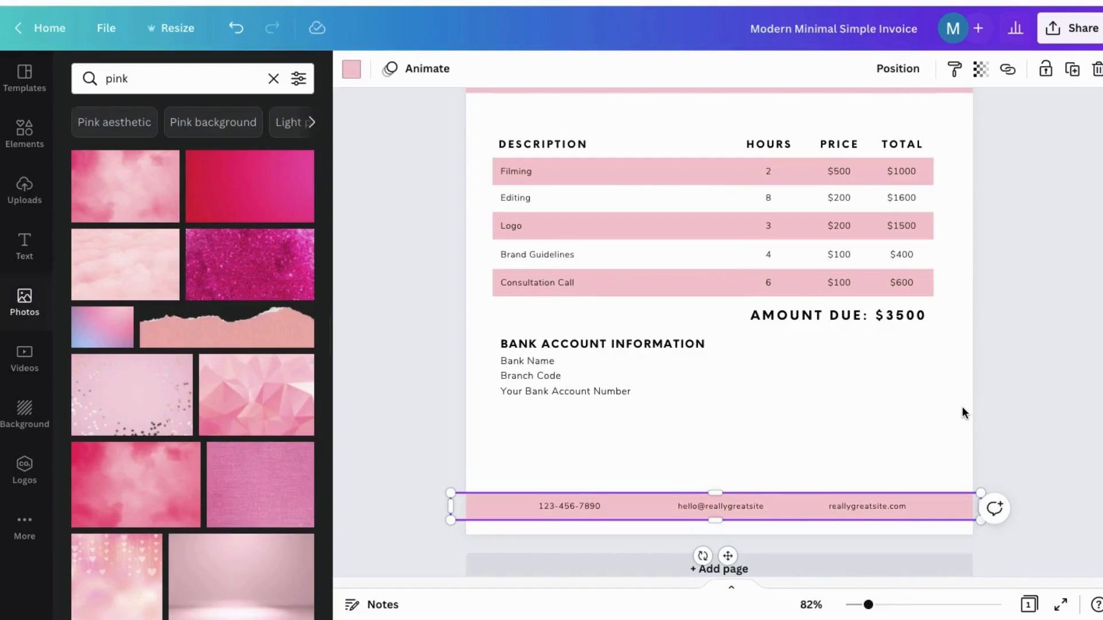
# Change the invoice's amount due to $5,100, including the thousands comma.
pyautogui.click(916, 318)
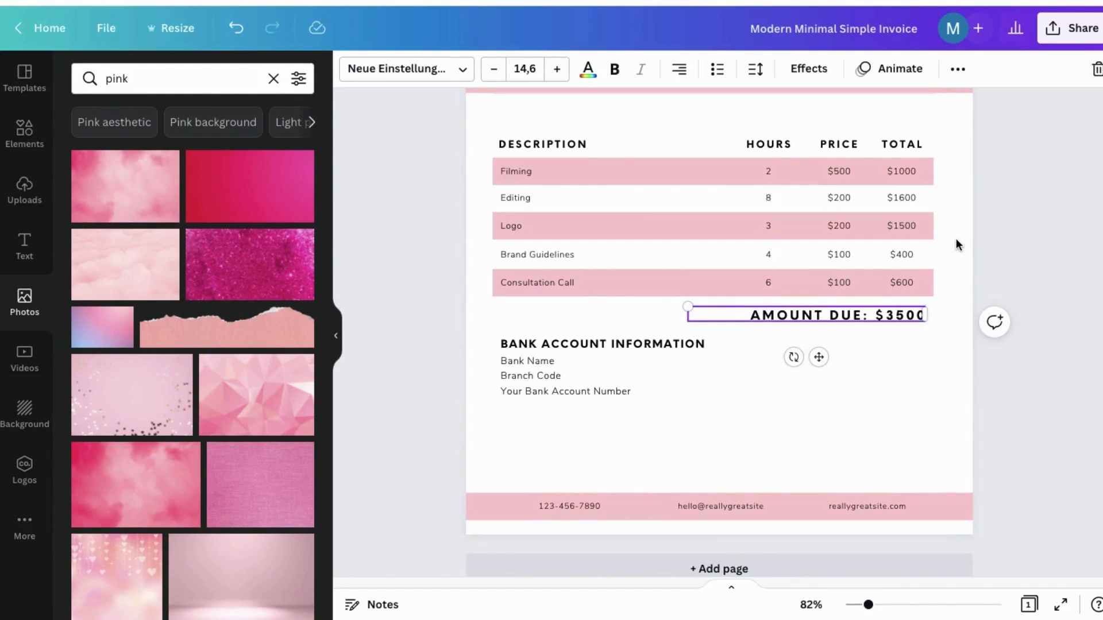
pyautogui.click(912, 181)
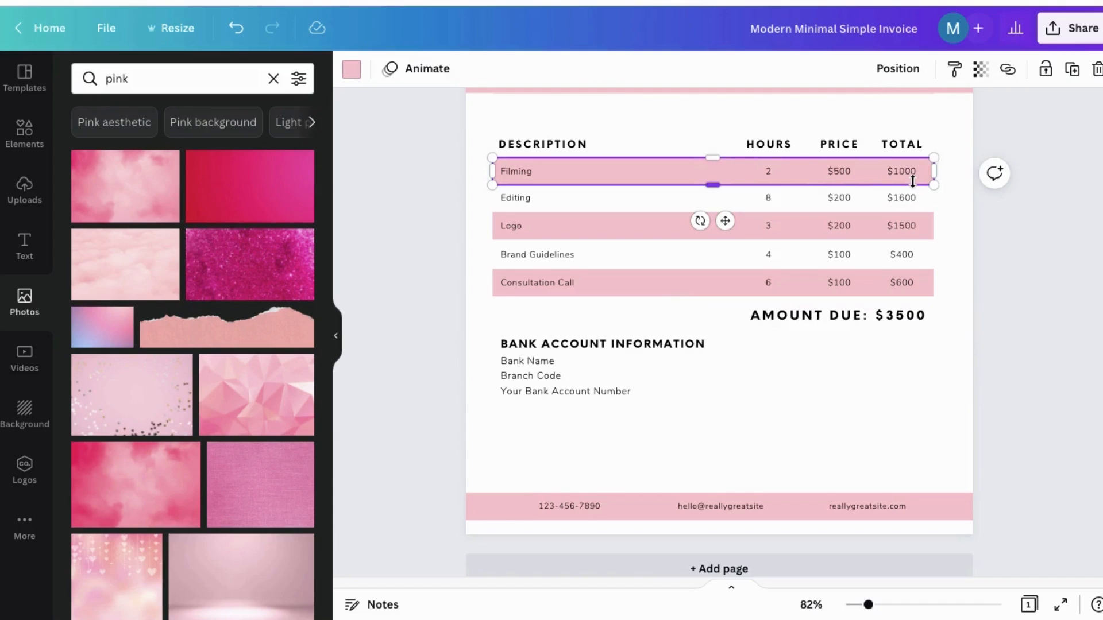
pyautogui.click(911, 316)
pyautogui.doubleClick(918, 310)
pyautogui.moveTo(919, 309); pyautogui.dragTo(923, 312)
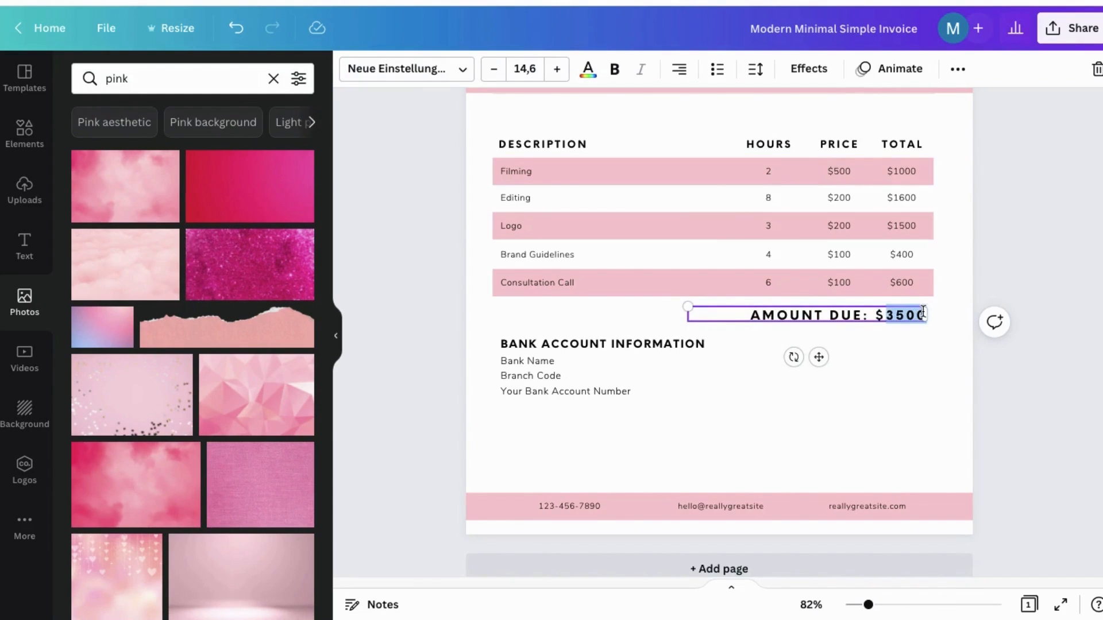
pyautogui.write('5100')
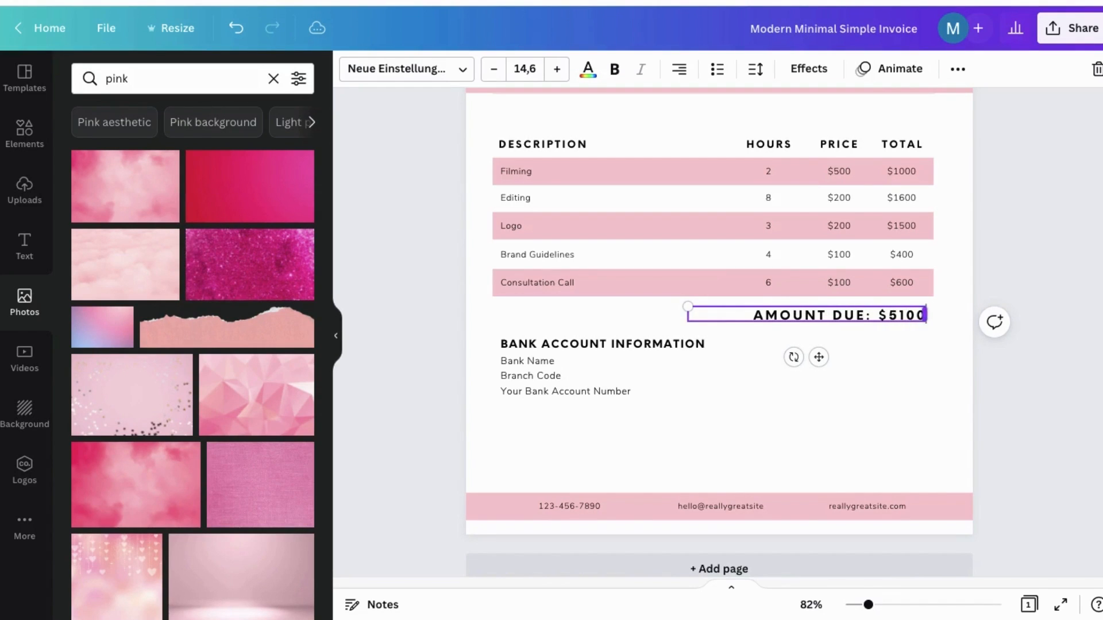
pyautogui.write(',')
pyautogui.click(931, 403)
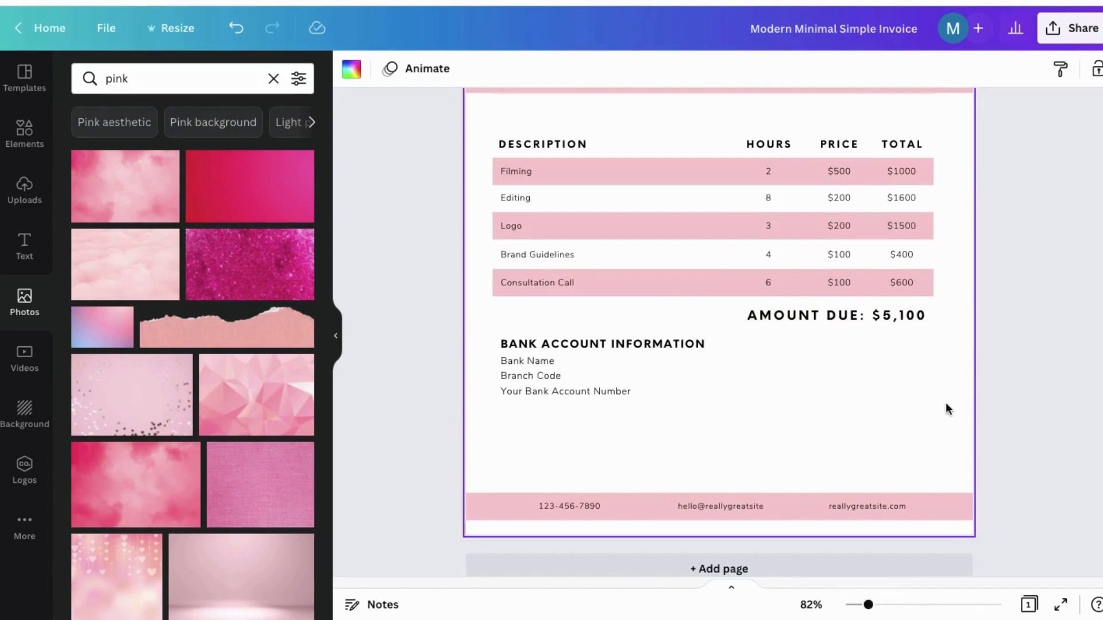
# Add thousands commas to the Filming, Editing and Logo totals so they read $1,000, $1,600 and $1,500.
pyautogui.click(902, 170)
pyautogui.click(900, 171)
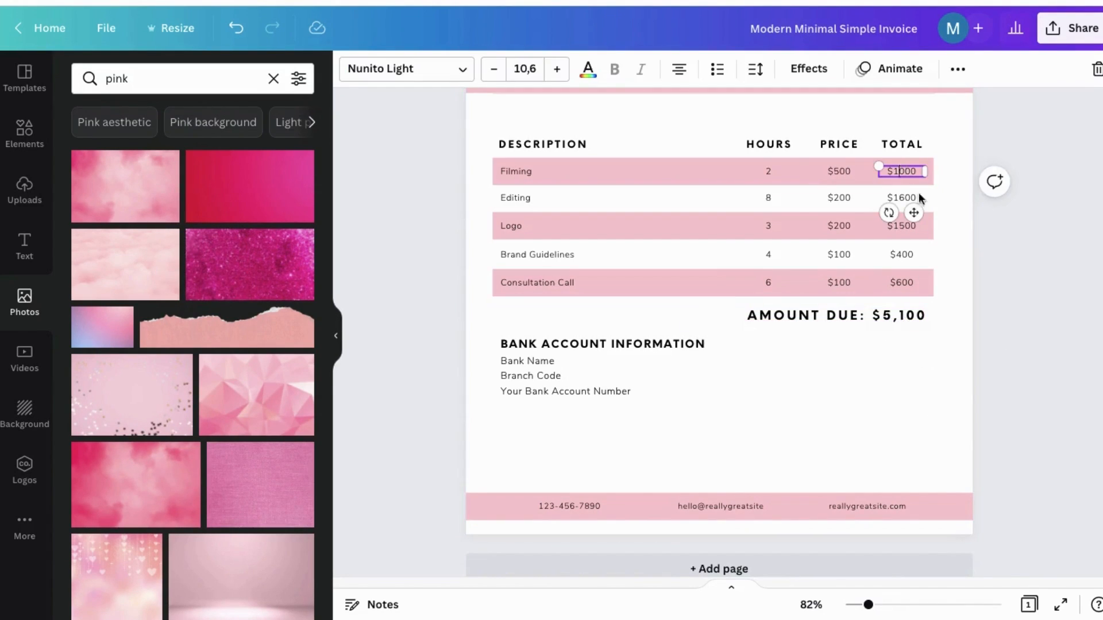
pyautogui.write(',')
pyautogui.click(901, 226)
pyautogui.click(903, 197)
pyautogui.click(903, 197)
pyautogui.write(',')
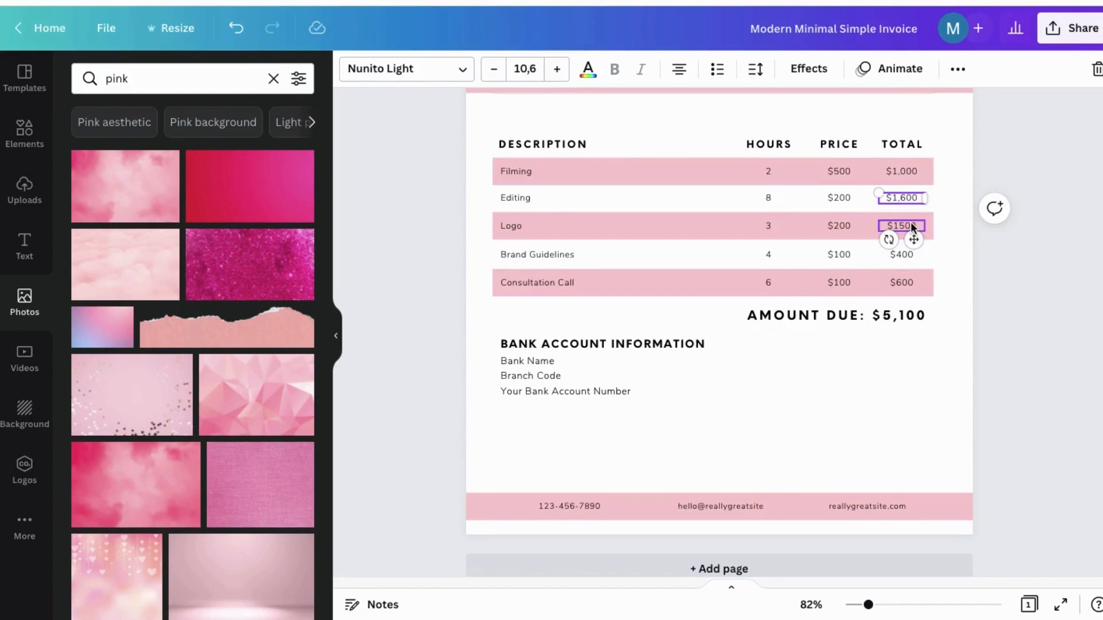
pyautogui.click(896, 226)
pyautogui.click(896, 226)
pyautogui.write(',')
pyautogui.click(928, 390)
# Rename the design as INV001.
pyautogui.scroll(5, 966, 428)
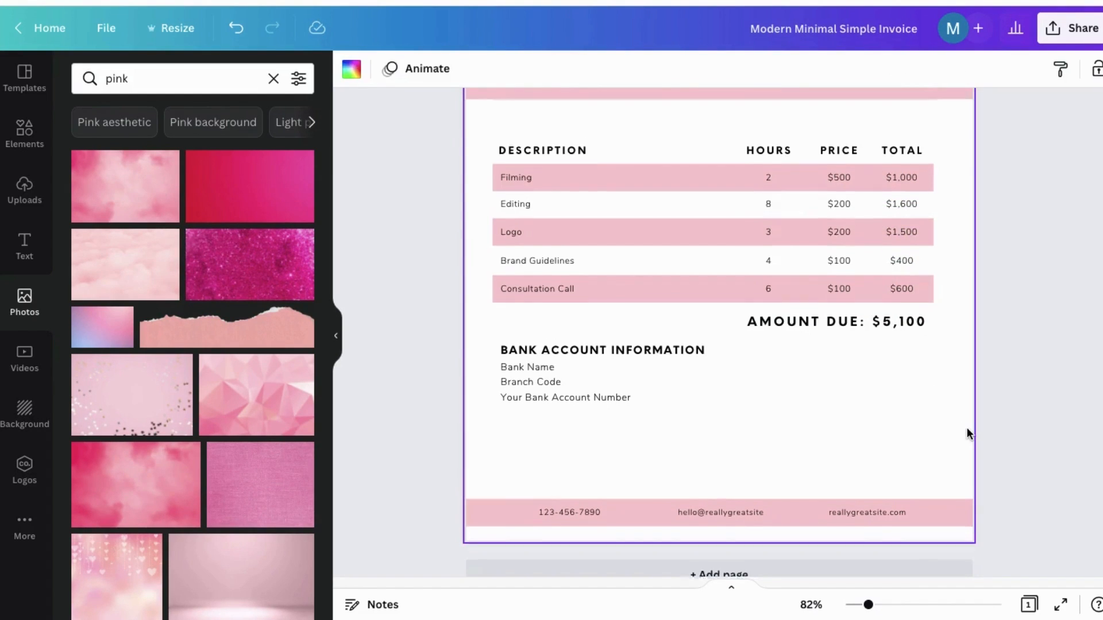
pyautogui.scroll(-1, 974, 397)
pyautogui.scroll(1, 1060, 208)
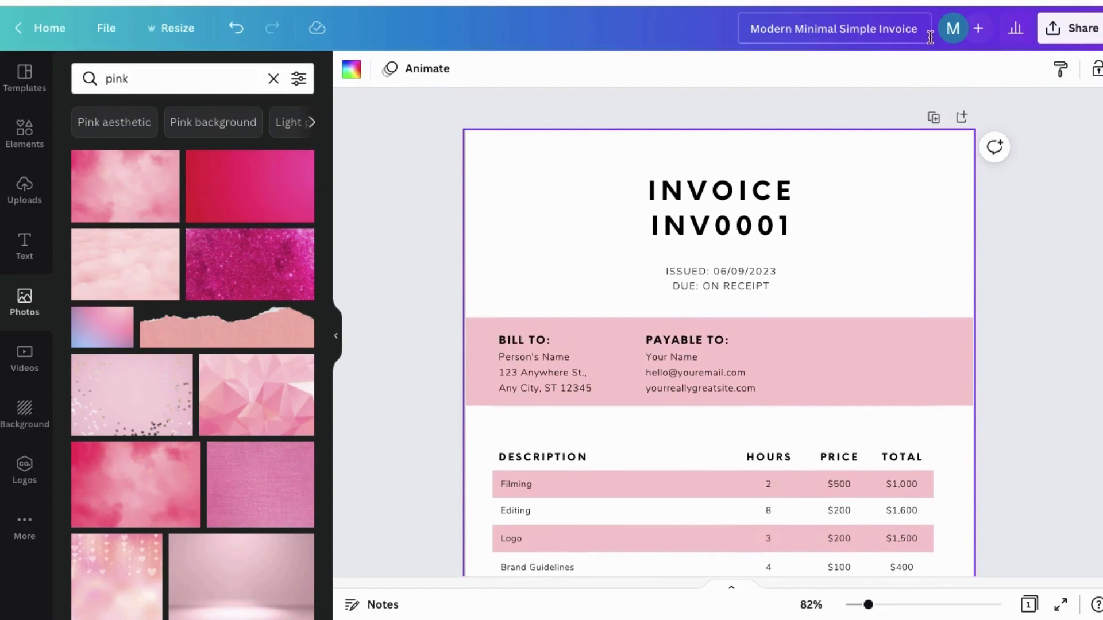
pyautogui.write('I')
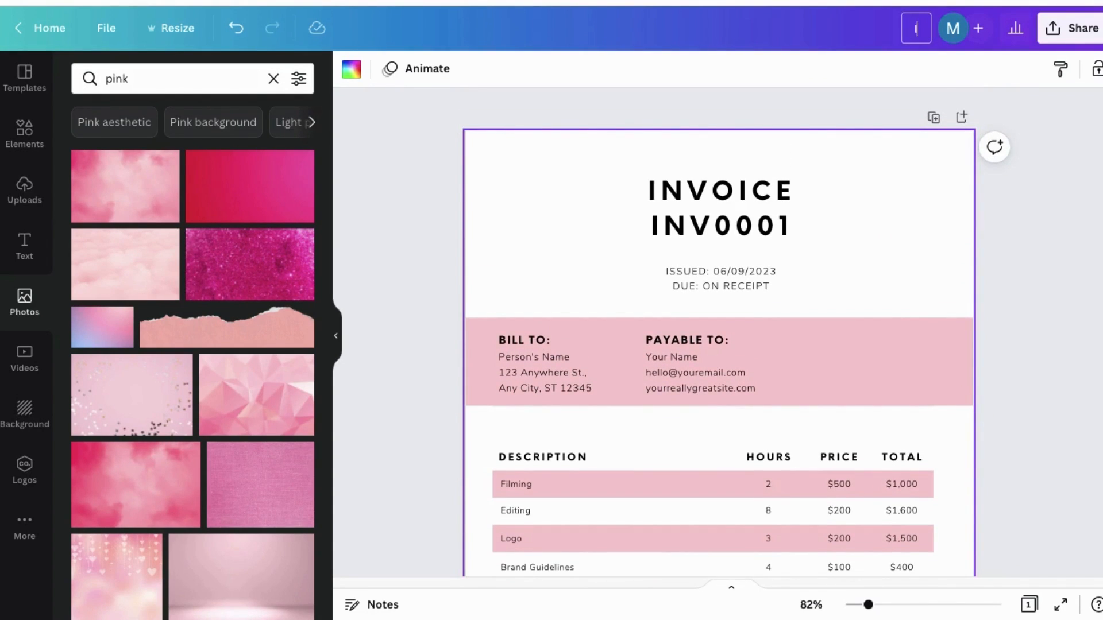
pyautogui.write('nV001')
# Choose PDF Standard as the file type for downloading the invoice.
pyautogui.click(1073, 39)
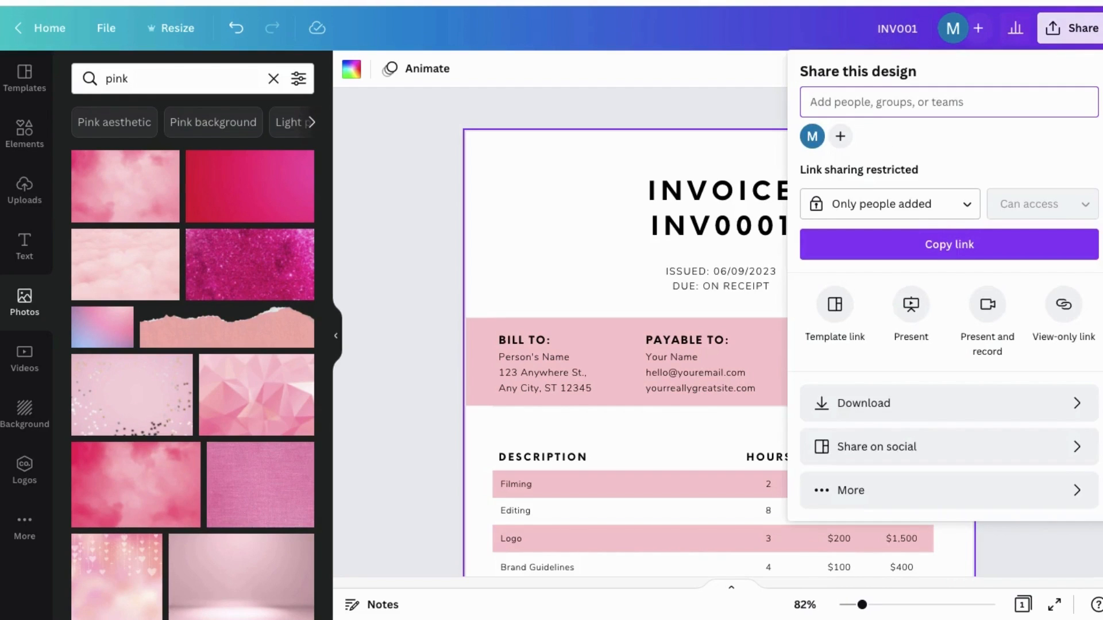
pyautogui.click(1086, 415)
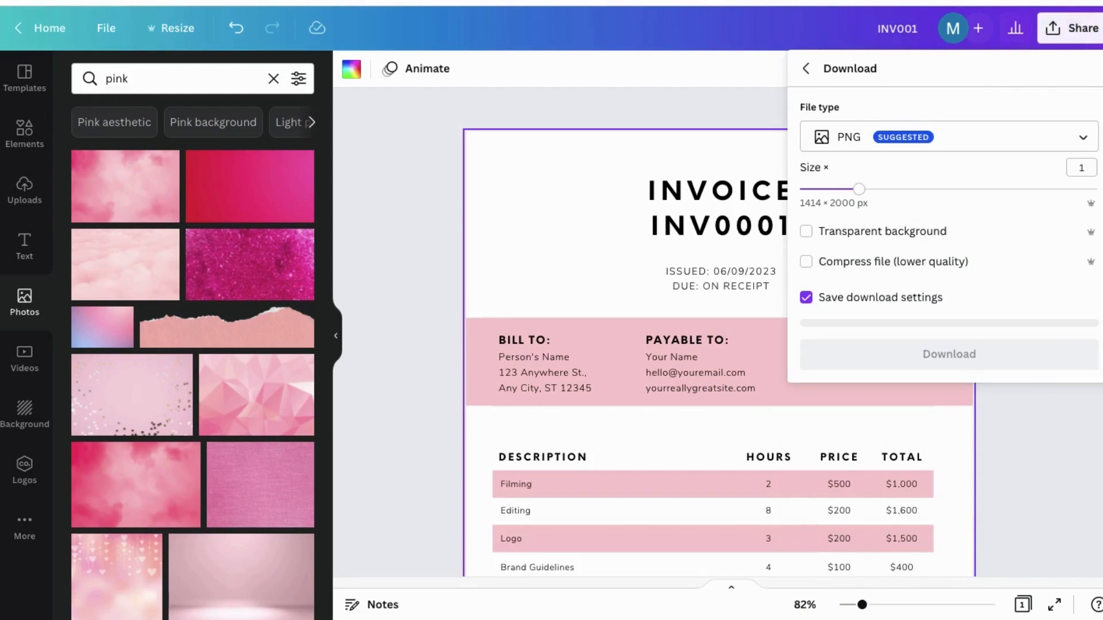
pyautogui.click(1080, 139)
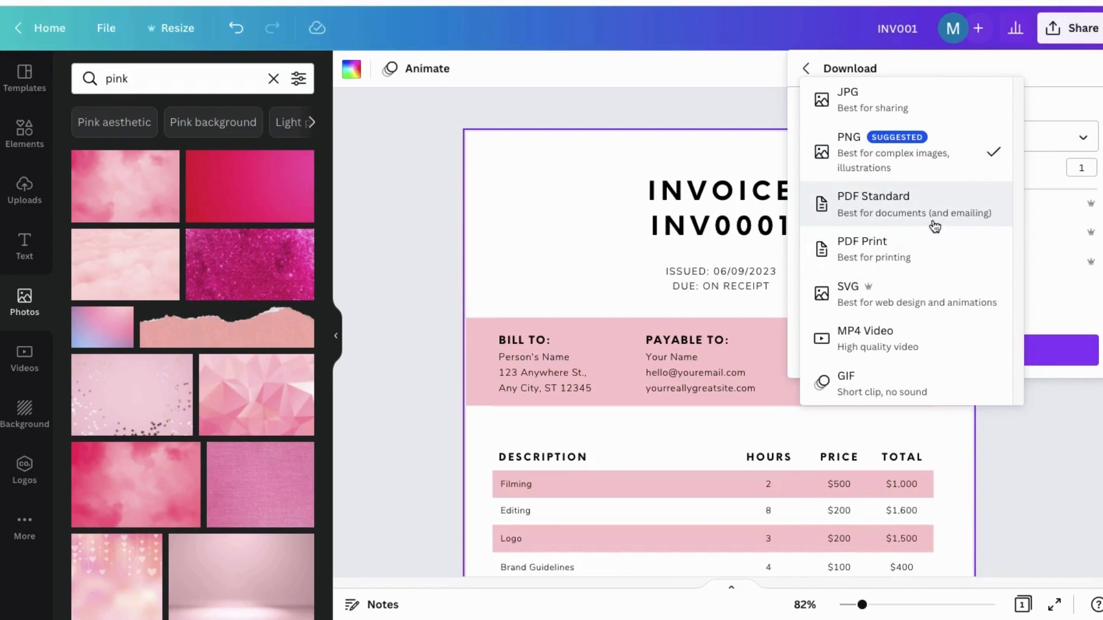
pyautogui.click(976, 212)
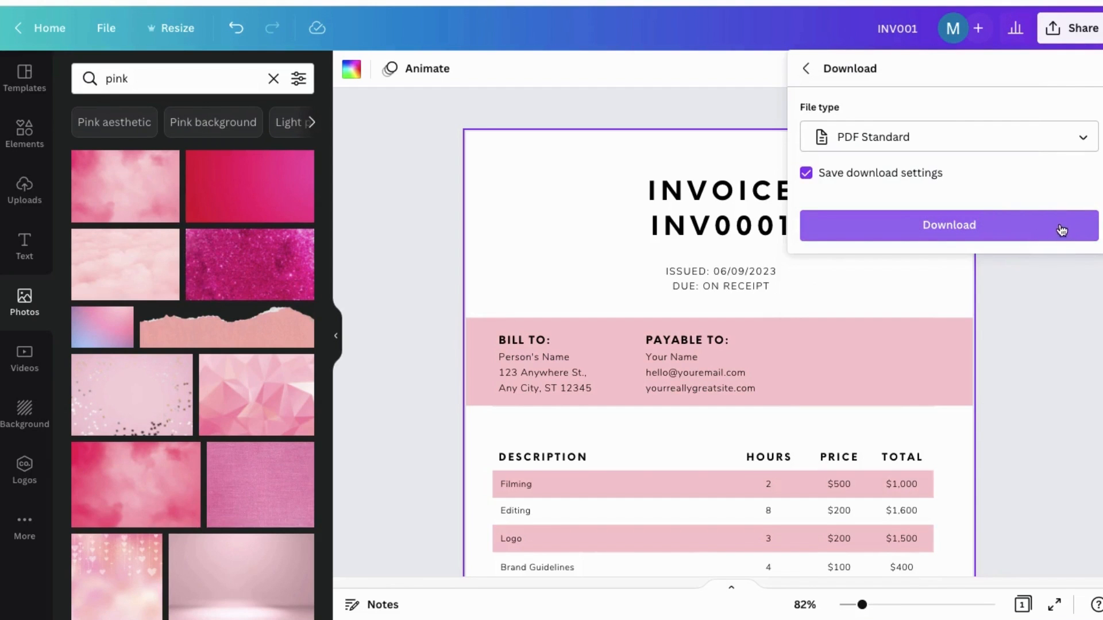